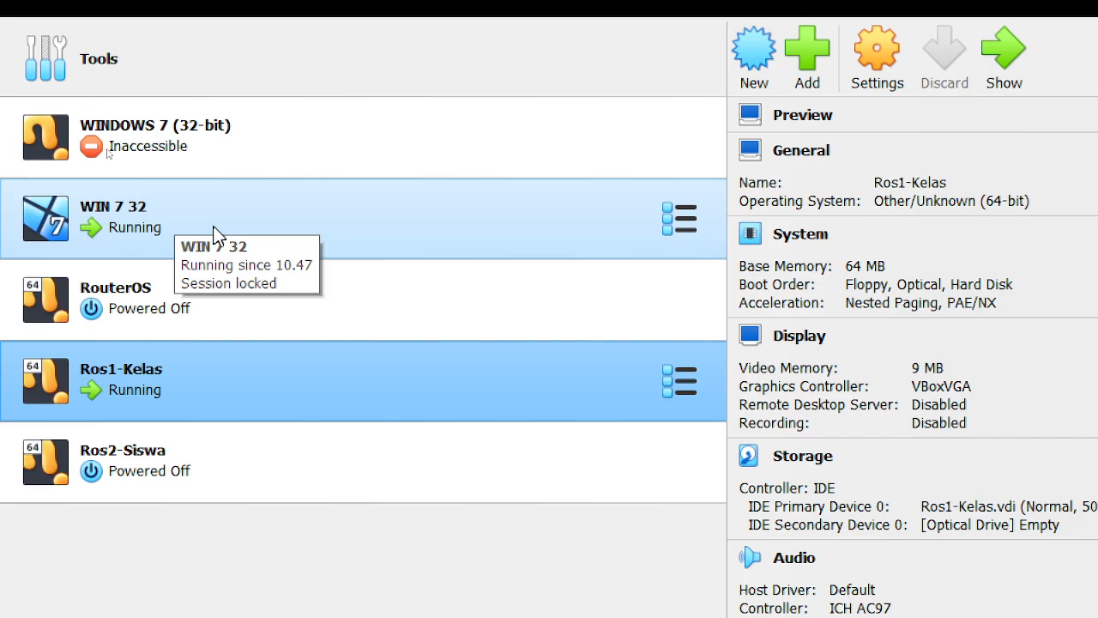
Step: Review the configuration details of the WIN 7 32 and Ros1-Kelas virtual machines
{"action": "left_click", "coordinate": [214, 236]}
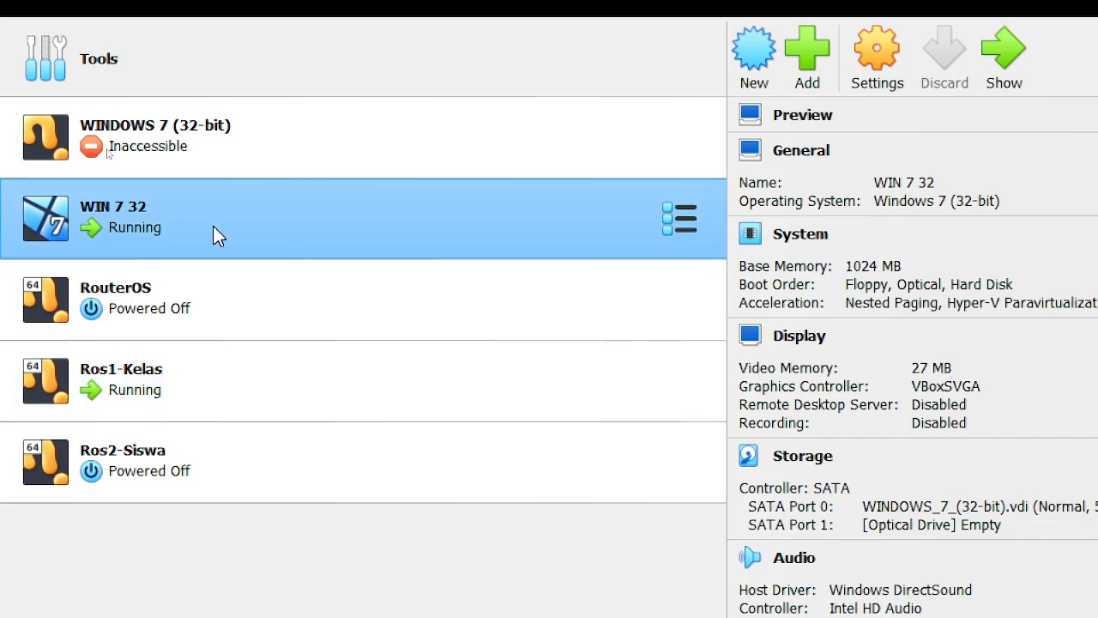
{"action": "left_click", "coordinate": [230, 390]}
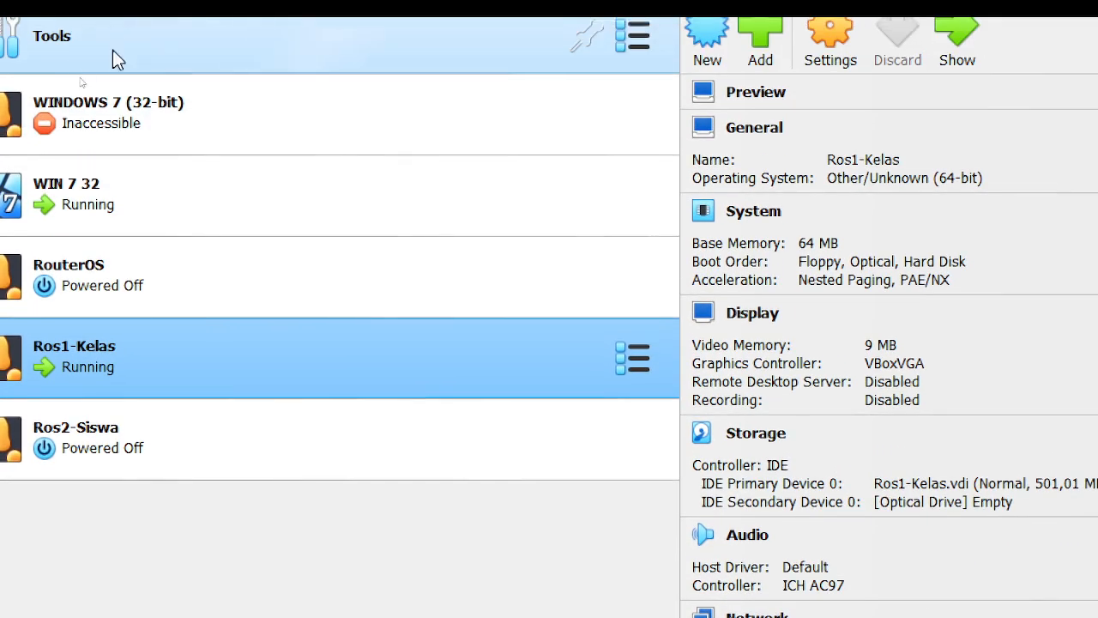
{"action": "left_click", "coordinate": [139, 206]}
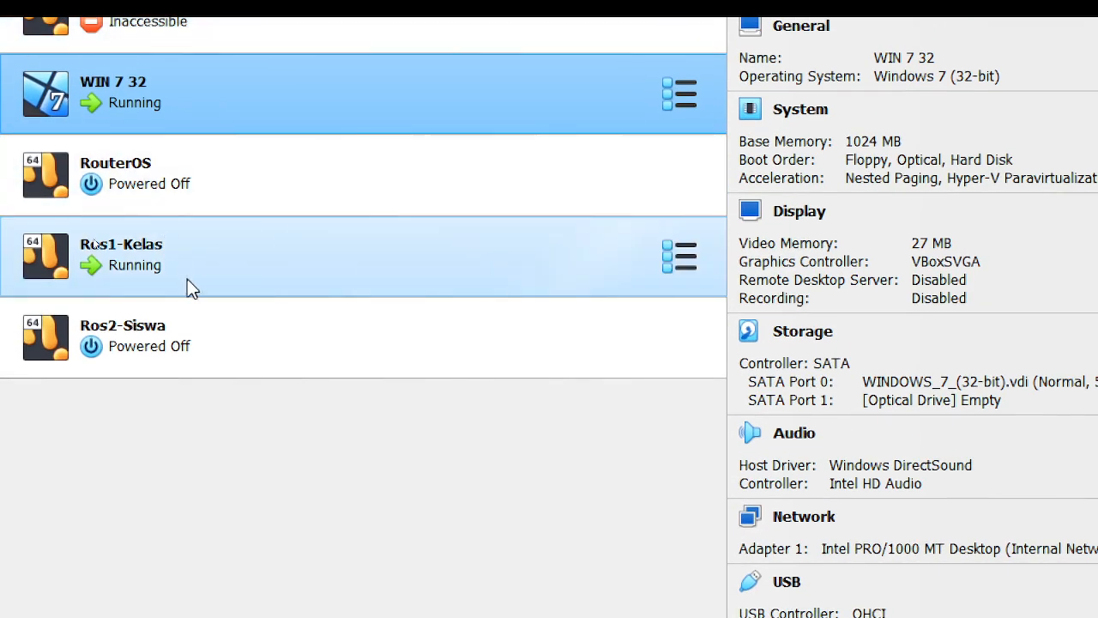
{"action": "left_click", "coordinate": [186, 285]}
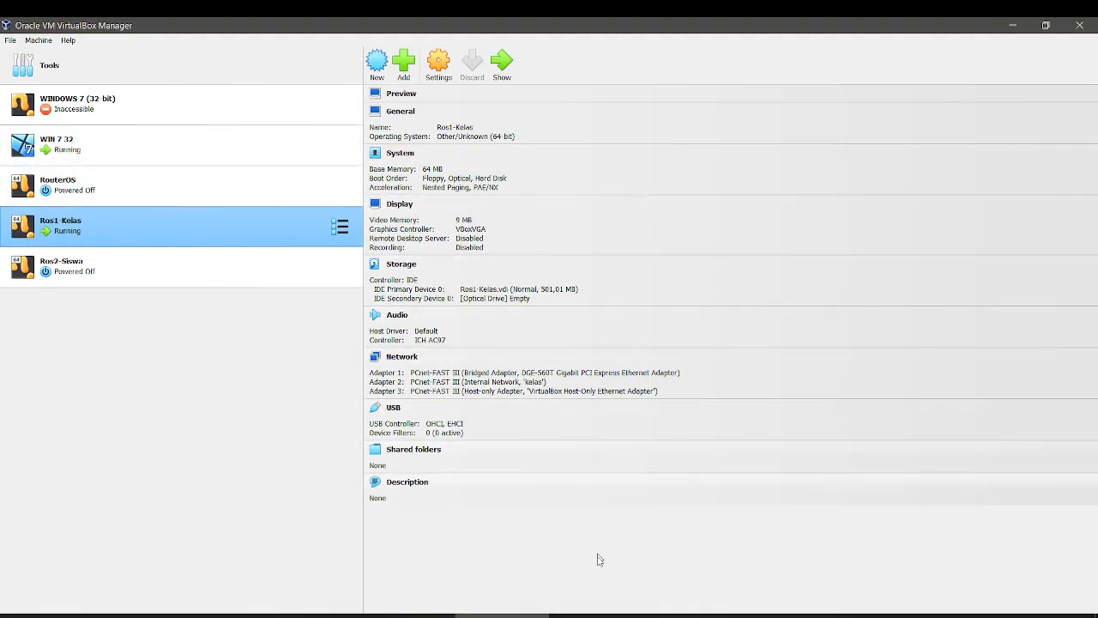
Step: Switch to the WIN 7 32 virtual machine and ping 8.8.8.8 from a Command Prompt to test its internet connection
{"action": "left_click", "coordinate": [594, 615]}
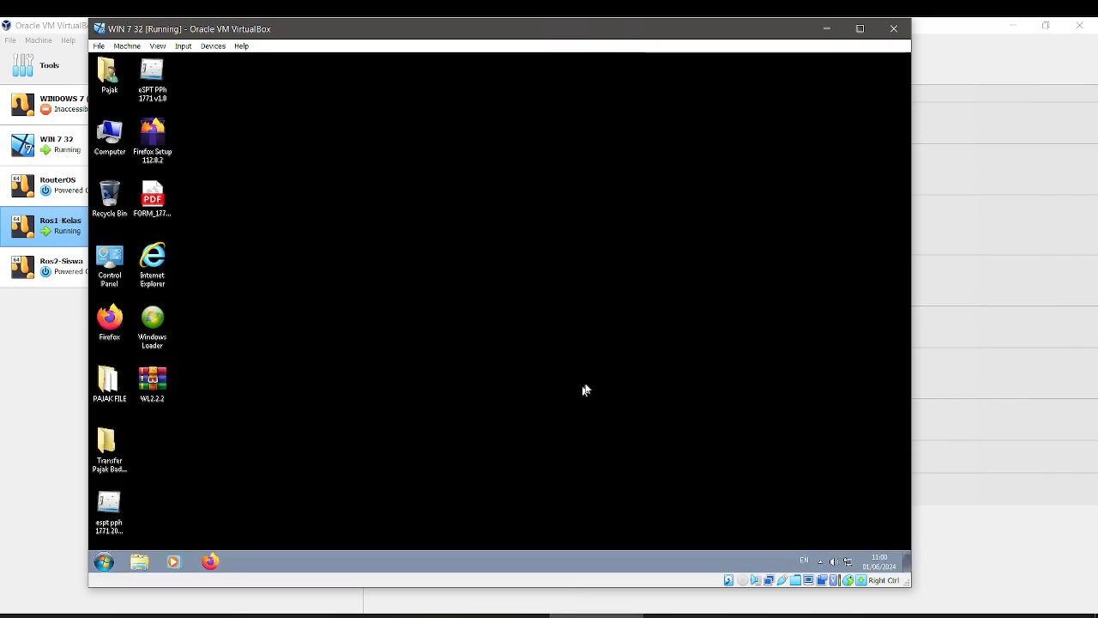
{"action": "key", "text": "super"}
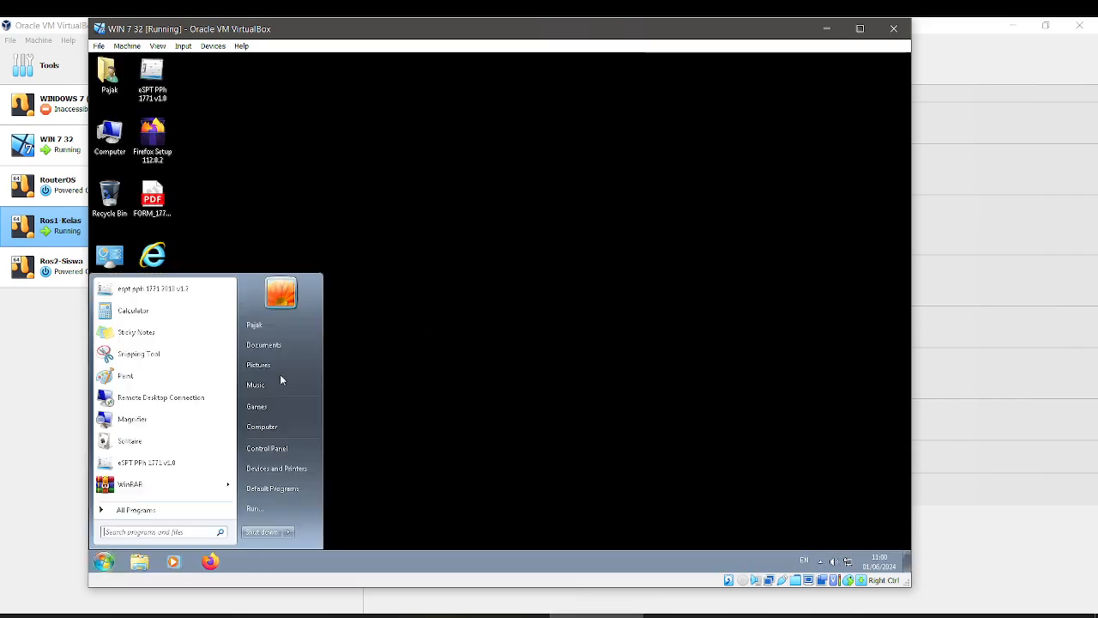
{"action": "type", "text": "cmd"}
{"action": "key", "text": "Return"}
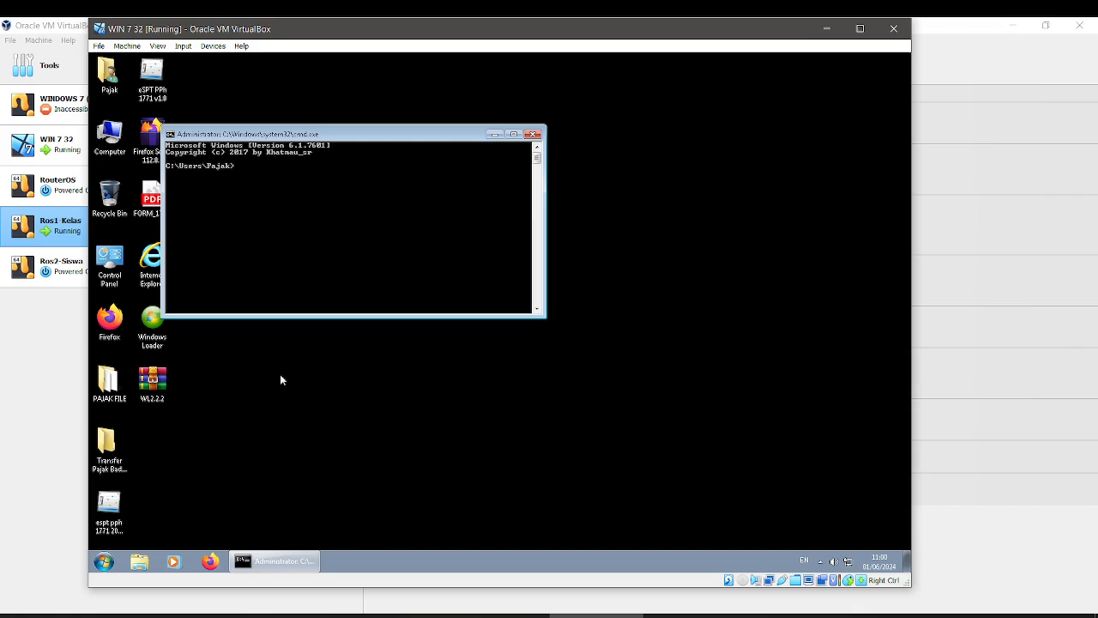
{"action": "type", "text": "ping 8.8.8.8"}
{"action": "key", "text": "Return"}
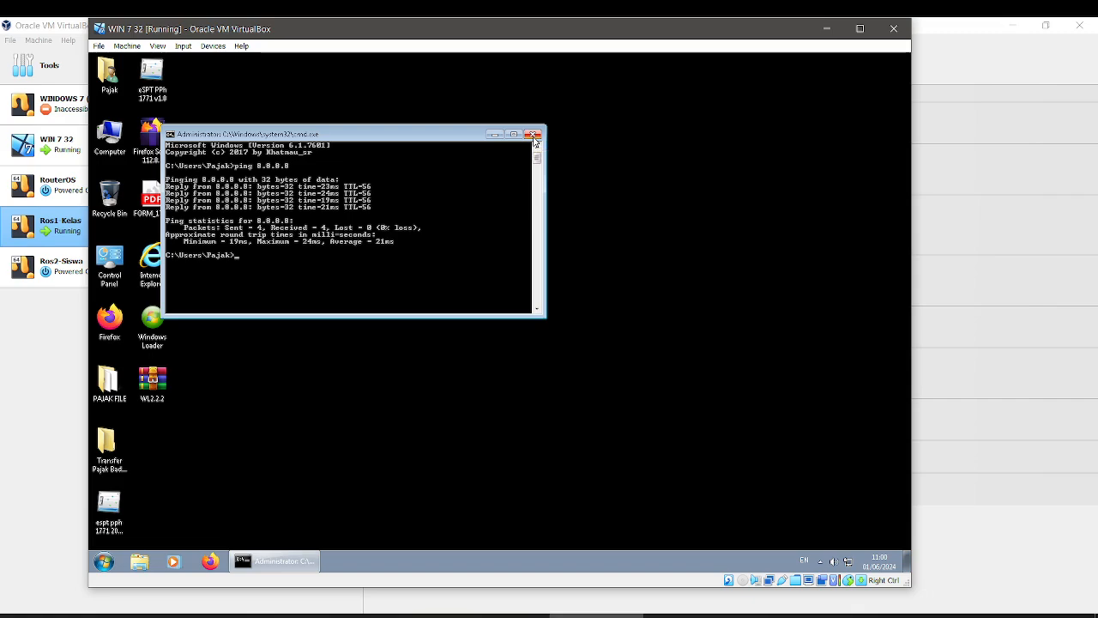
{"action": "left_click_drag", "start_coordinate": [456, 137], "coordinate": [480, 84]}
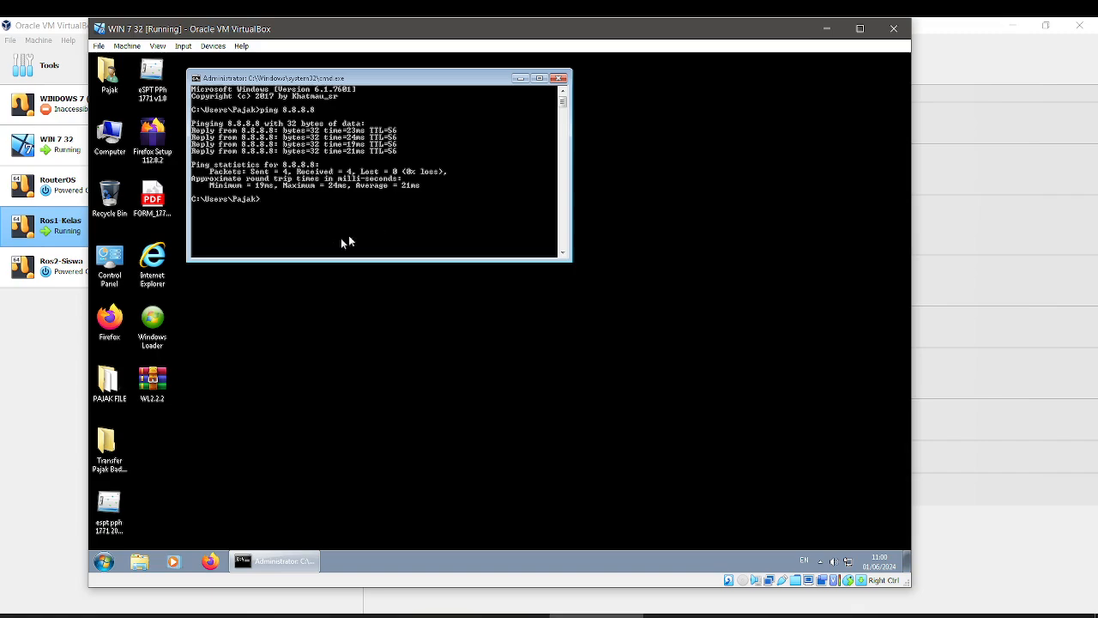
Step: Load google.com in Firefox on the Windows 7 client to test browsing, and close the browser
{"action": "double_click", "coordinate": [110, 333]}
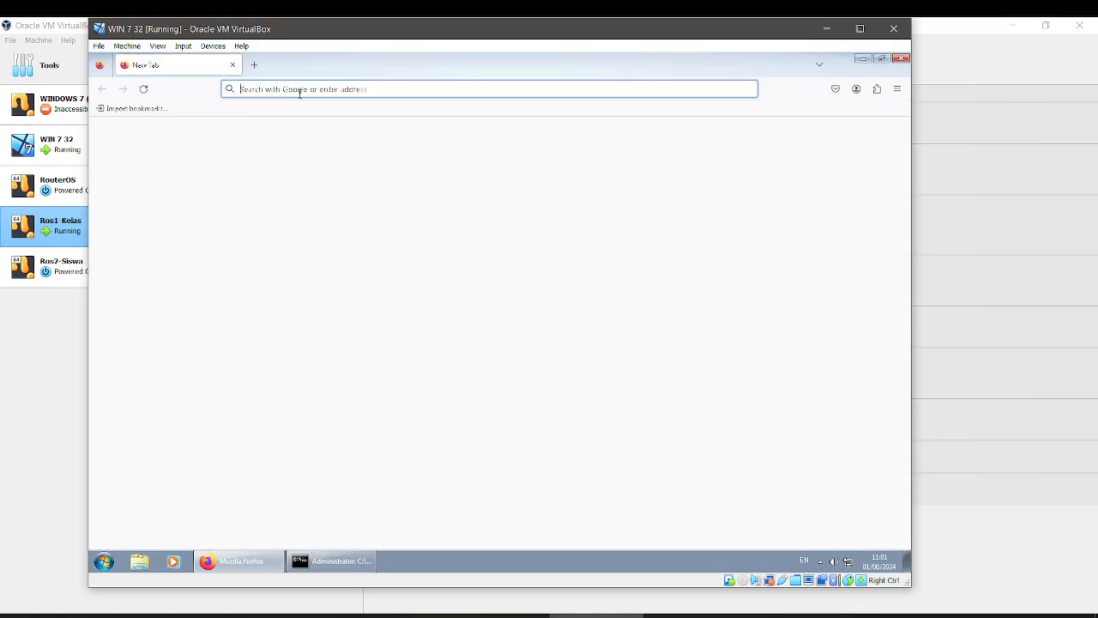
{"action": "type", "text": "go"}
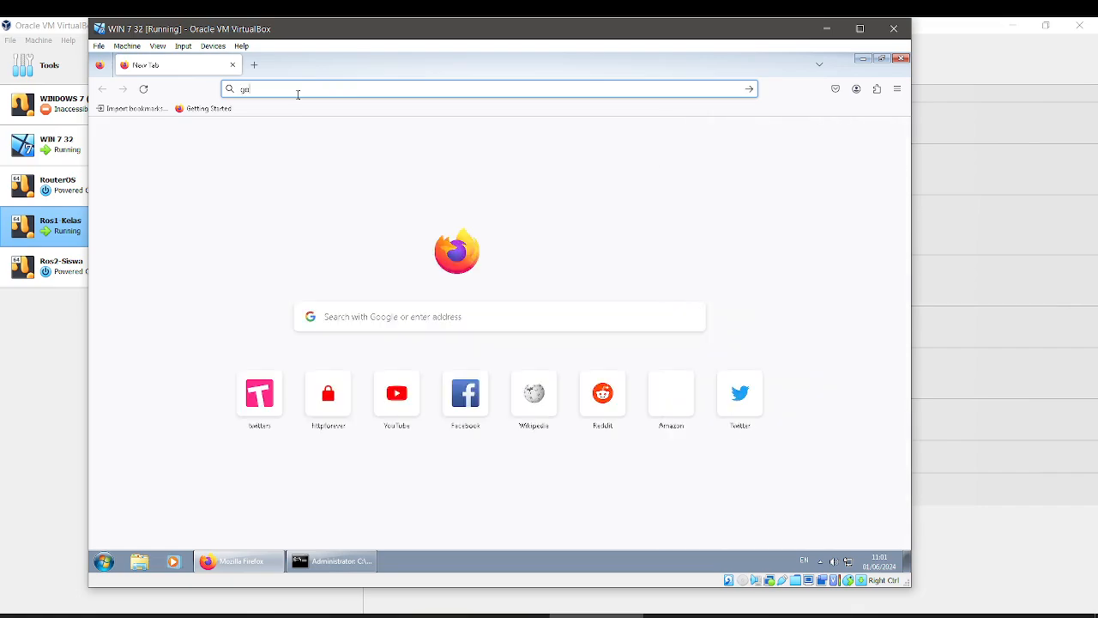
{"action": "type", "text": "ogle.com"}
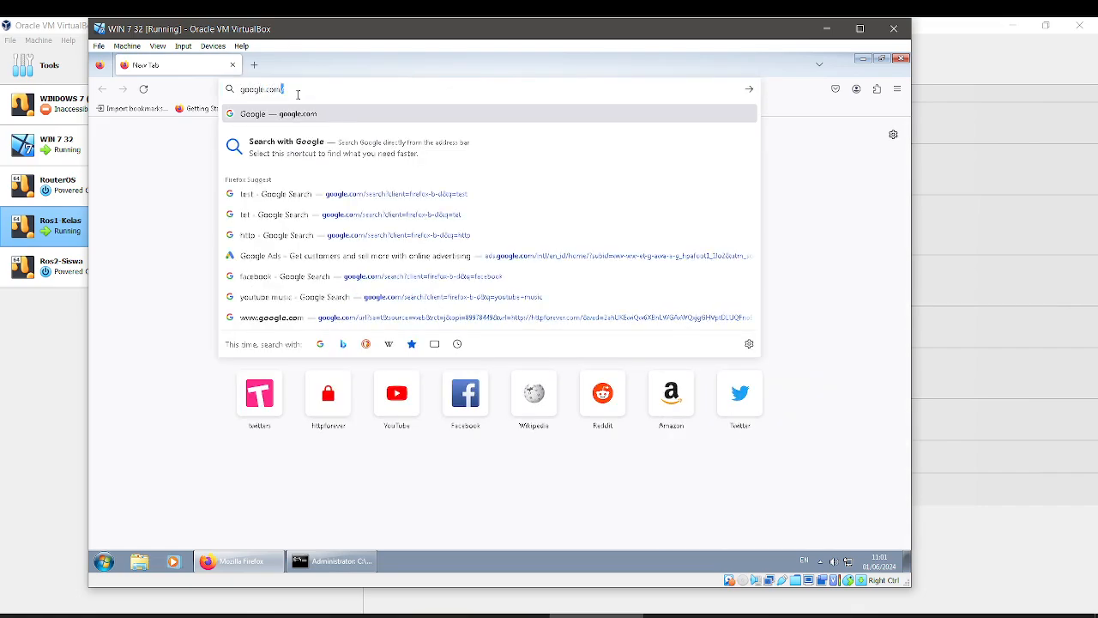
{"action": "key", "text": "Return"}
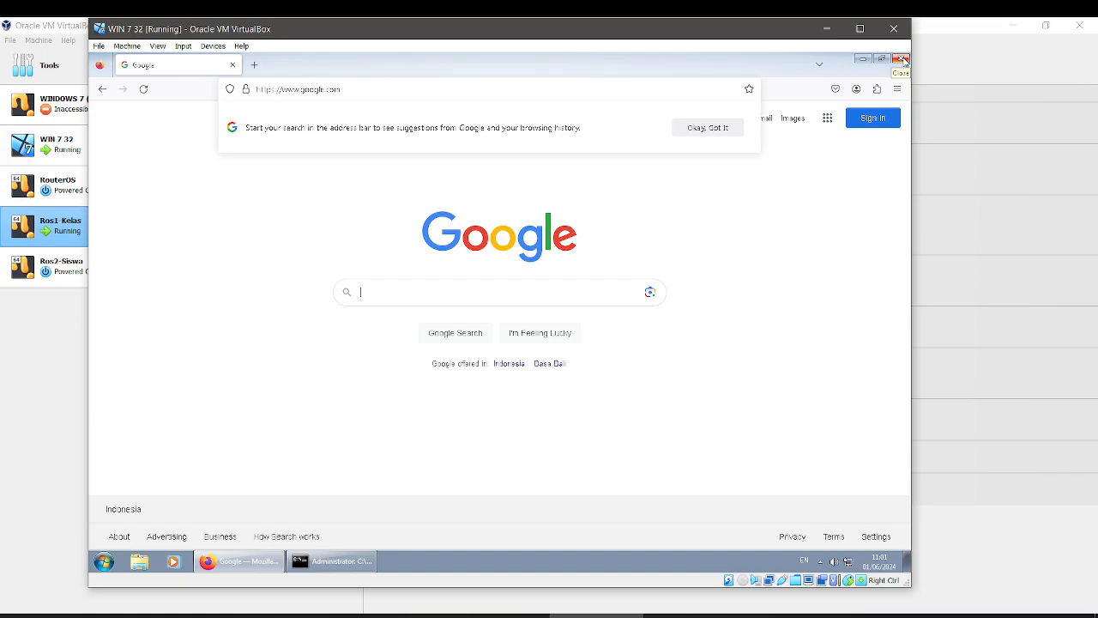
{"action": "left_click", "coordinate": [901, 60]}
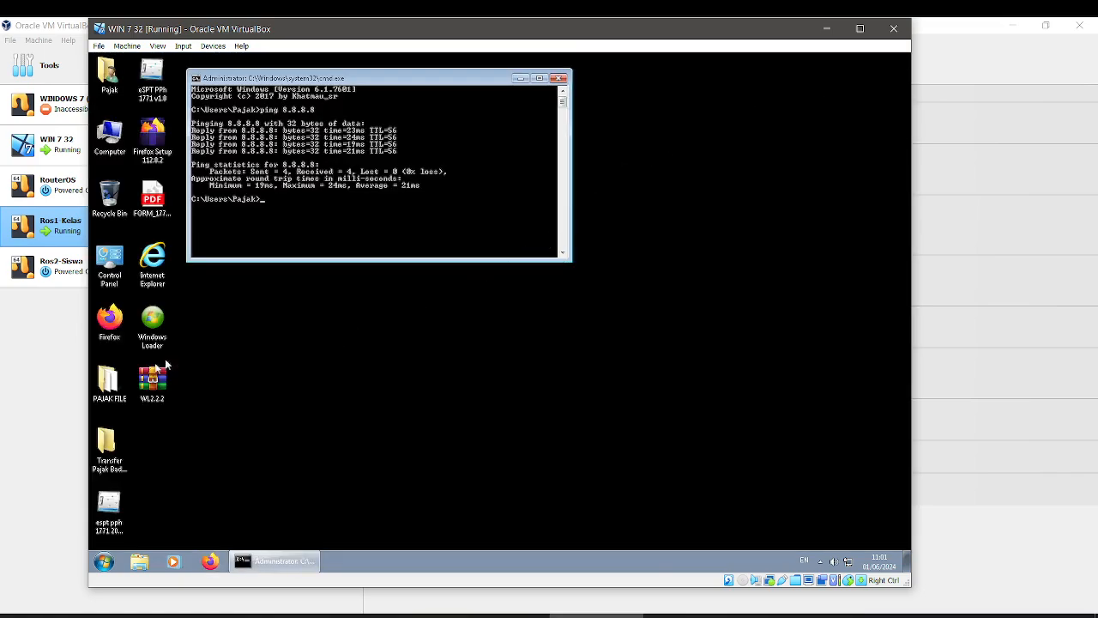
Step: Switch to the router's WinBox session and open its Web Proxy settings
{"action": "left_click", "coordinate": [27, 413]}
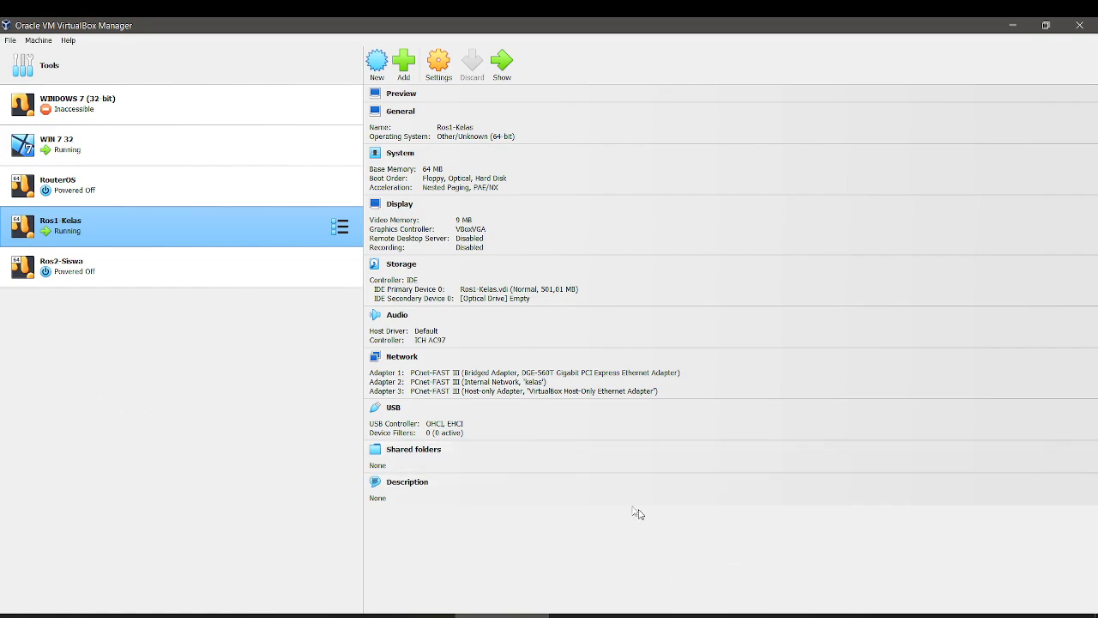
{"action": "left_click", "coordinate": [838, 613]}
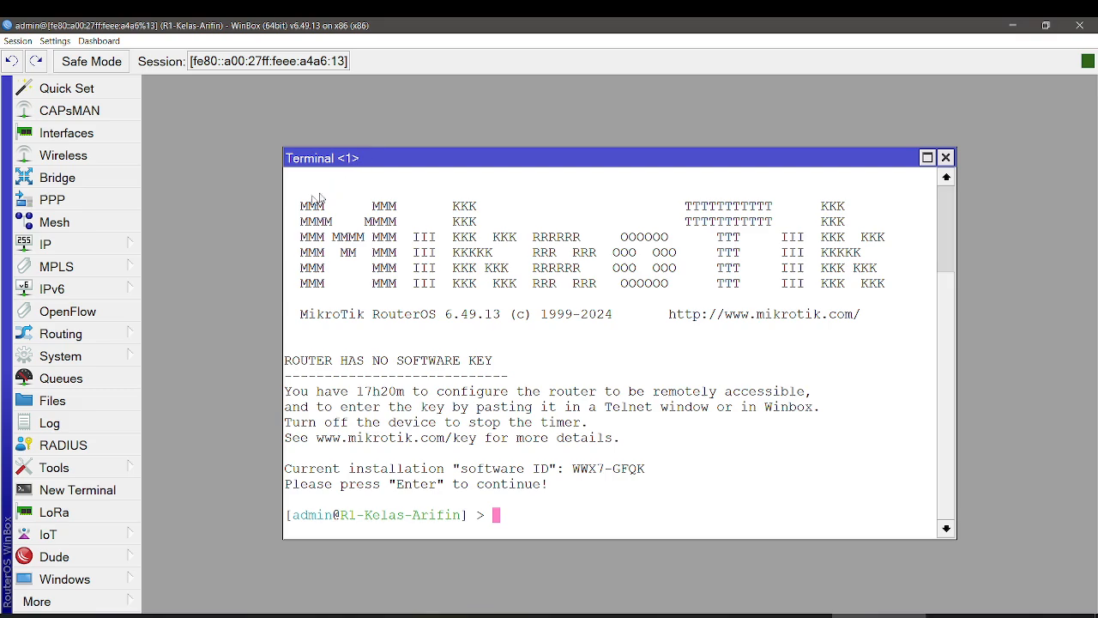
{"action": "left_click", "coordinate": [80, 246]}
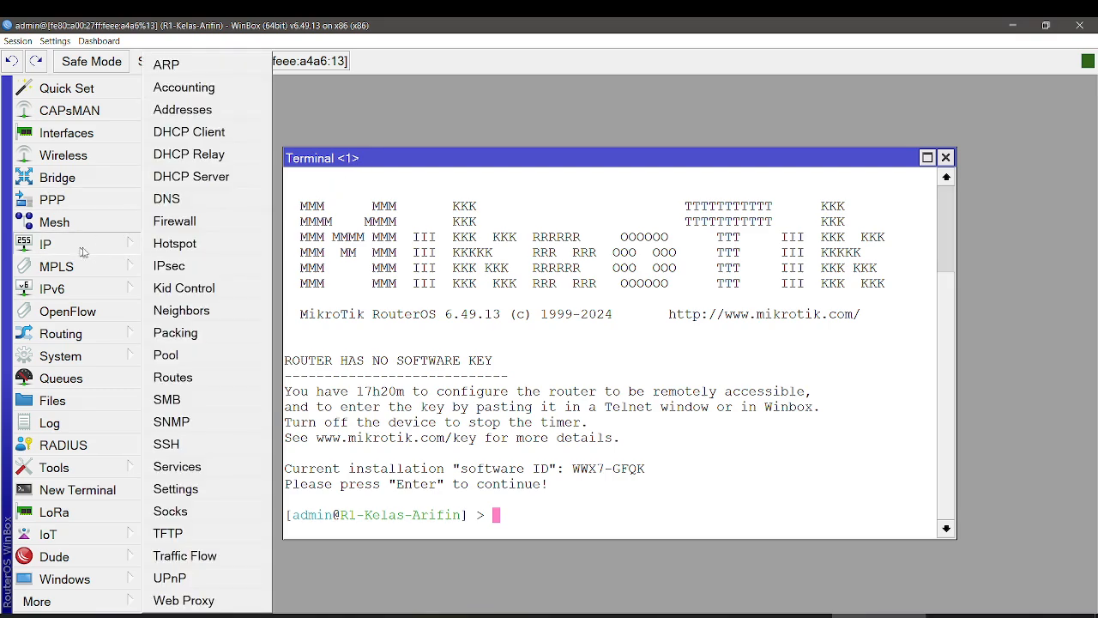
{"action": "left_click", "coordinate": [184, 601]}
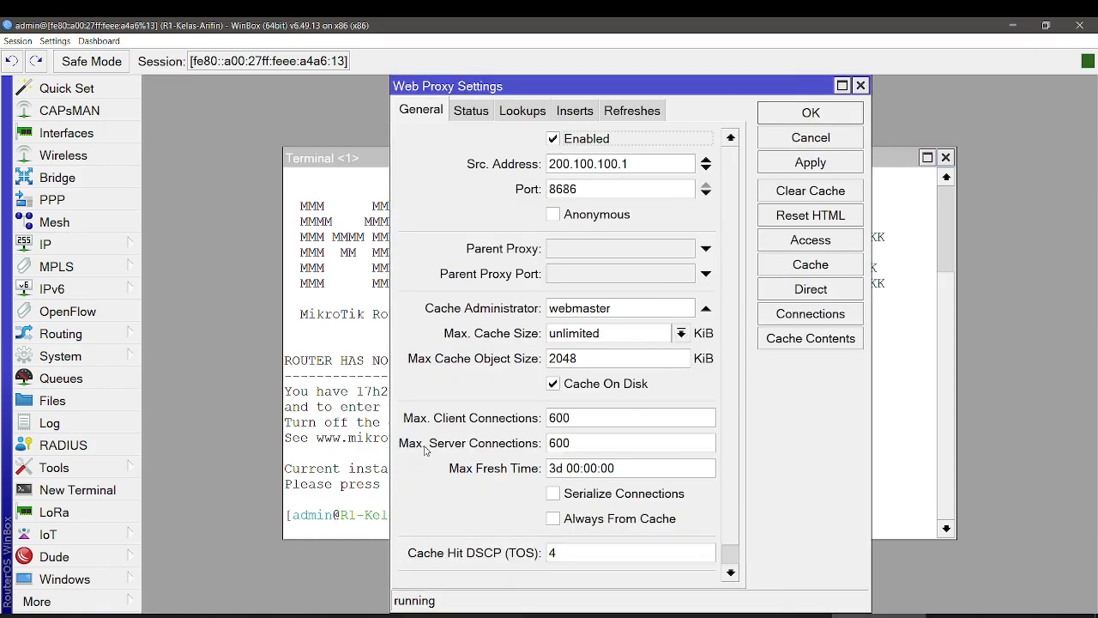
{"action": "left_click", "coordinate": [553, 139]}
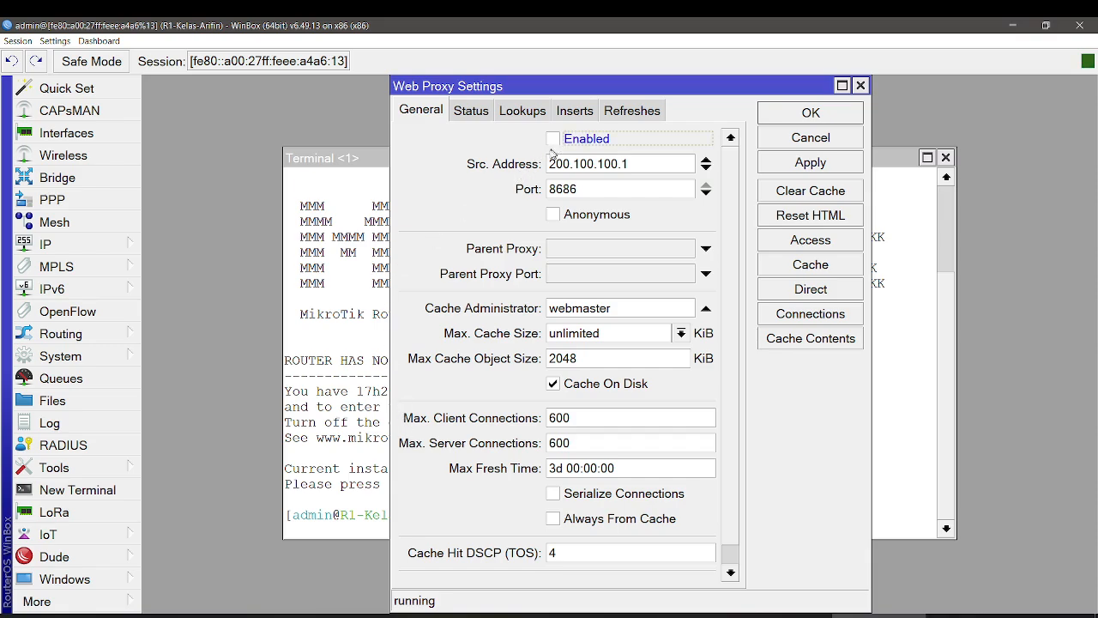
{"action": "double_click", "coordinate": [649, 165]}
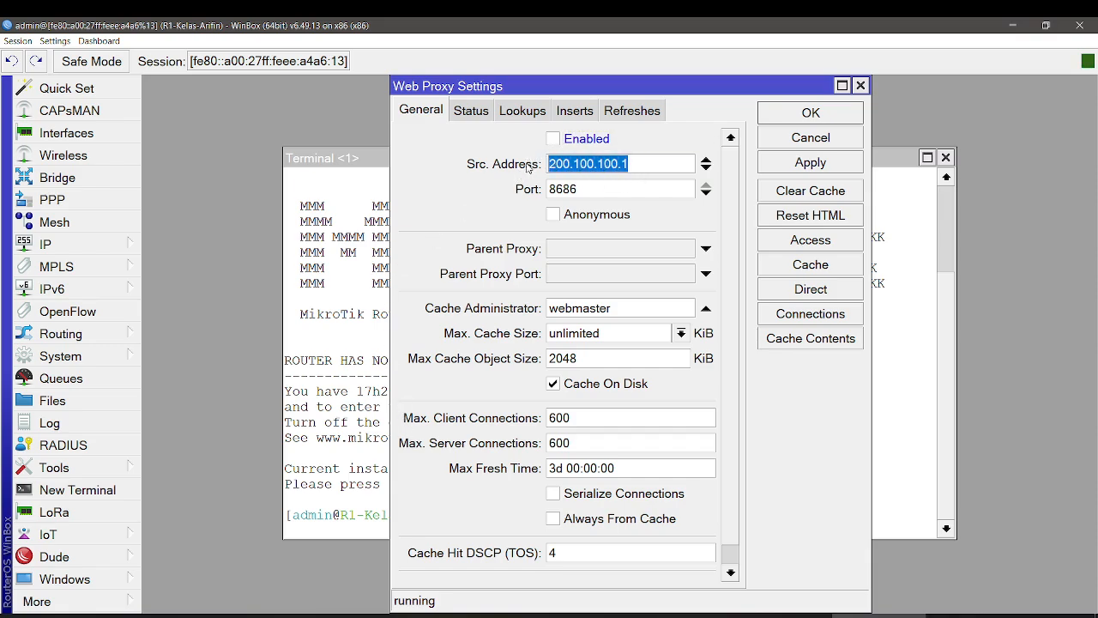
{"action": "key", "text": "BackSpace"}
{"action": "double_click", "coordinate": [596, 189]}
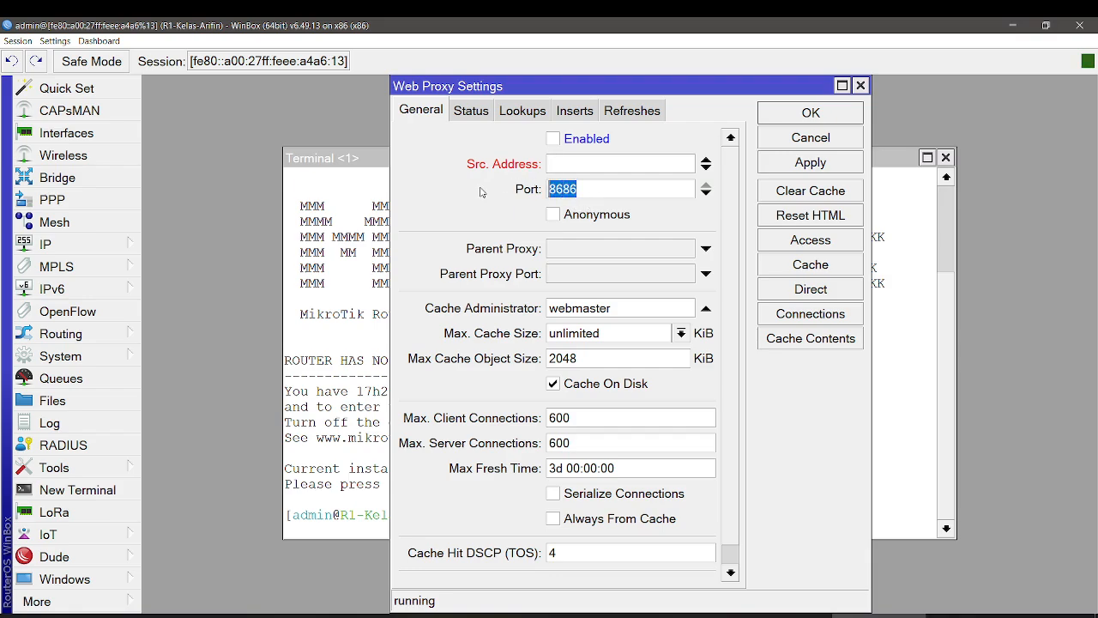
{"action": "key", "text": "BackSpace"}
{"action": "left_click", "coordinate": [705, 193]}
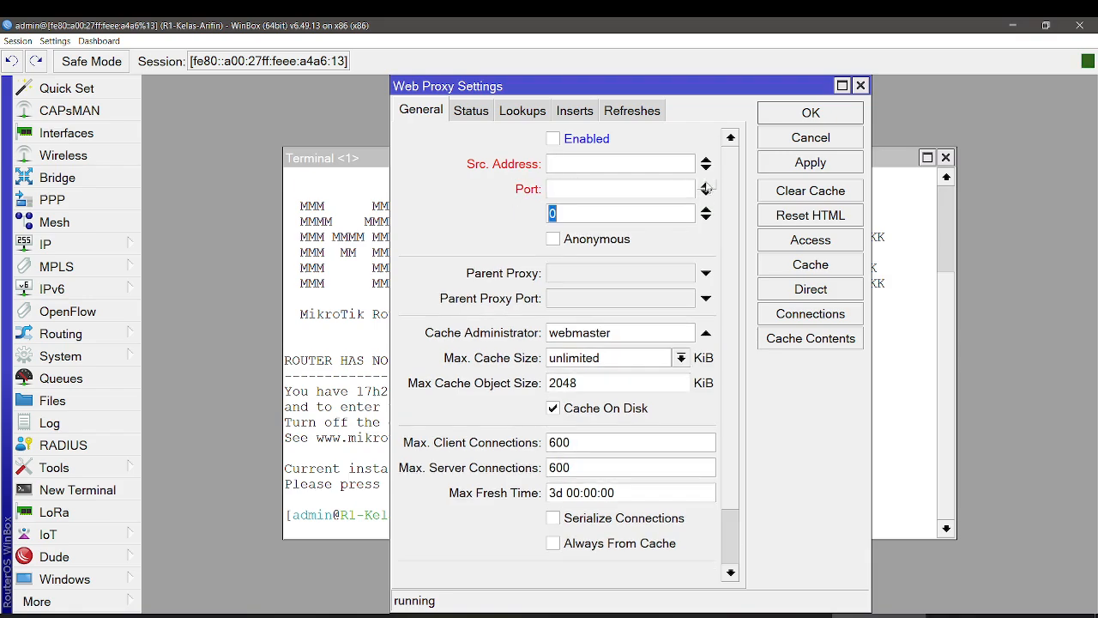
{"action": "left_click", "coordinate": [705, 185]}
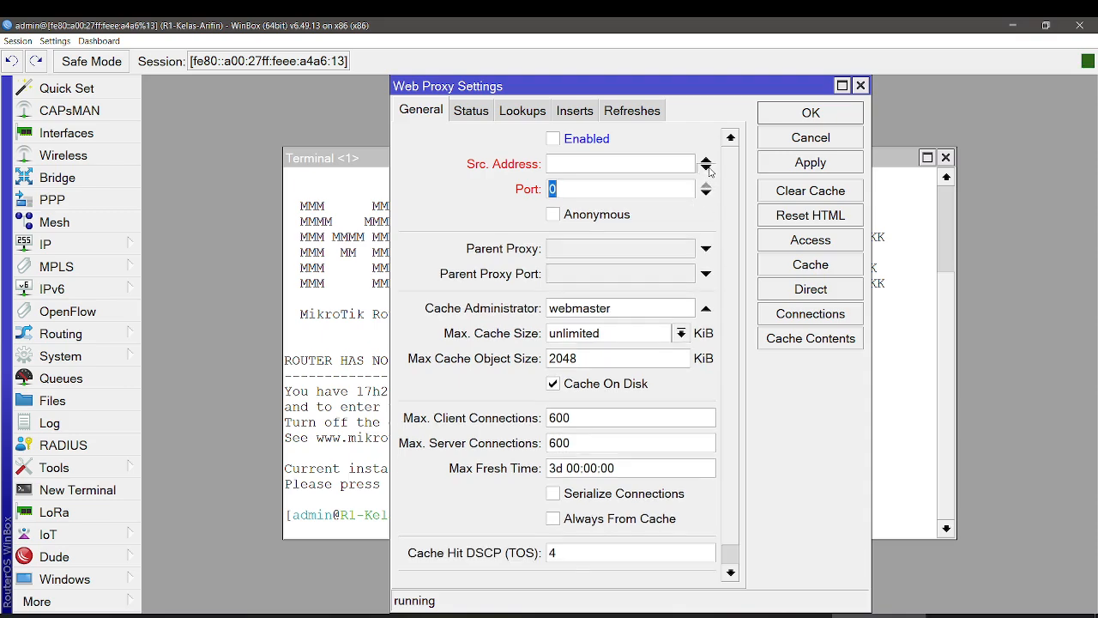
{"action": "left_click", "coordinate": [706, 168]}
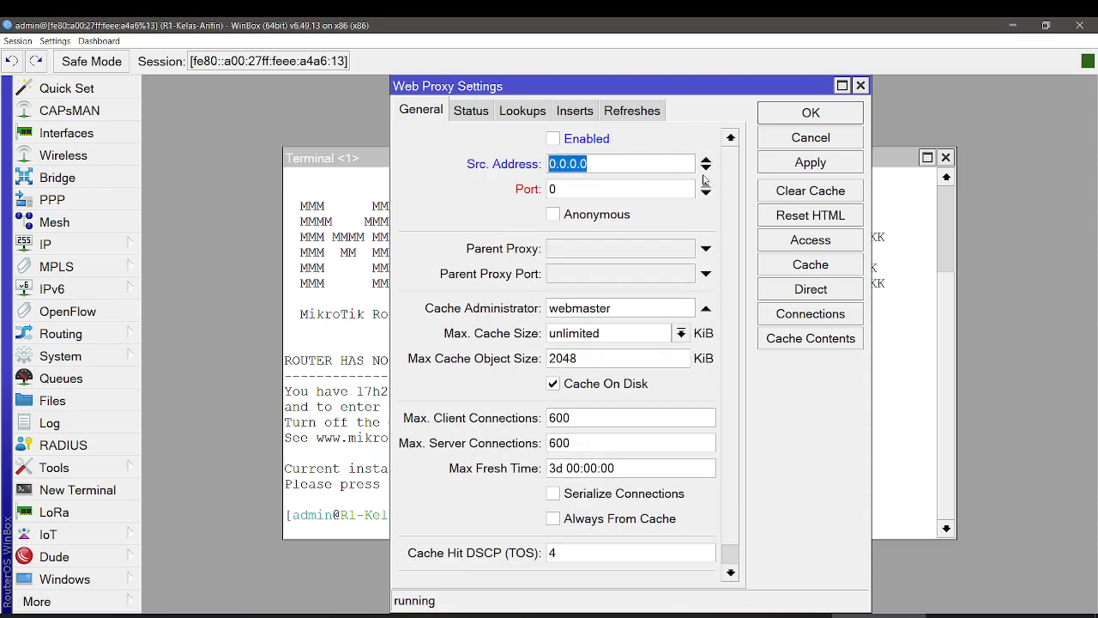
{"action": "left_click", "coordinate": [796, 140]}
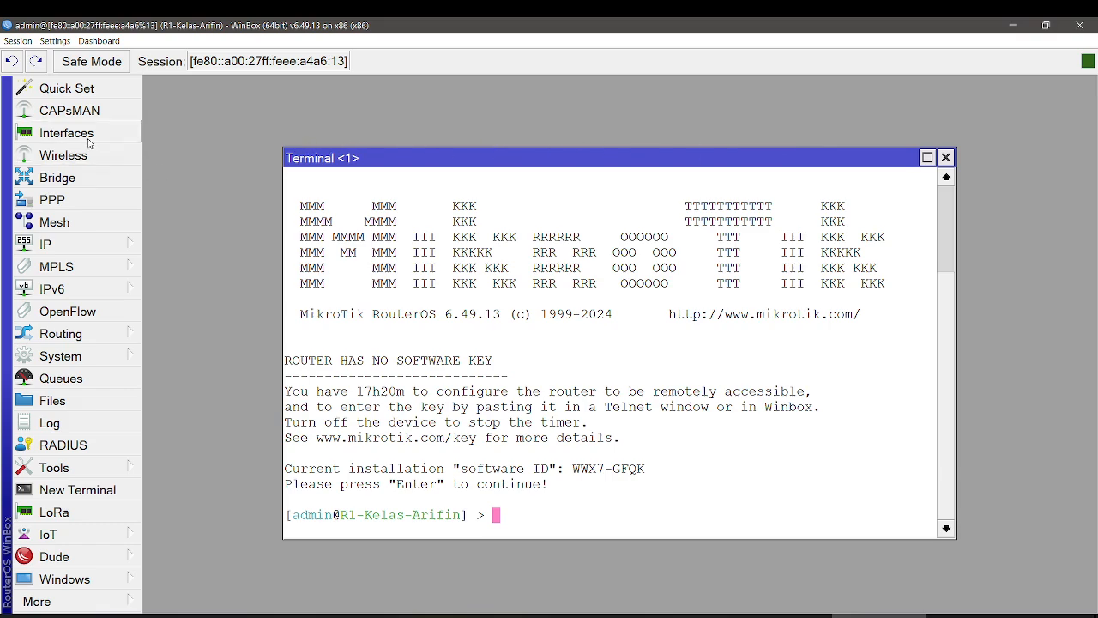
Step: Open the router's IP address list and widen the Address column to read the LAN interface's full address
{"action": "left_click", "coordinate": [88, 250]}
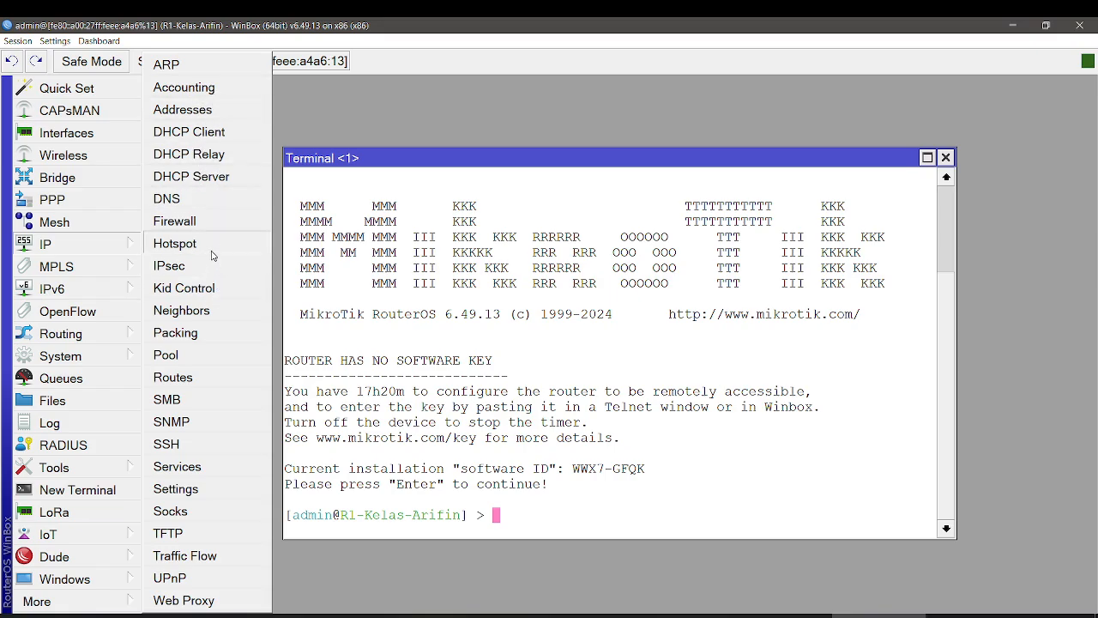
{"action": "left_click", "coordinate": [214, 113]}
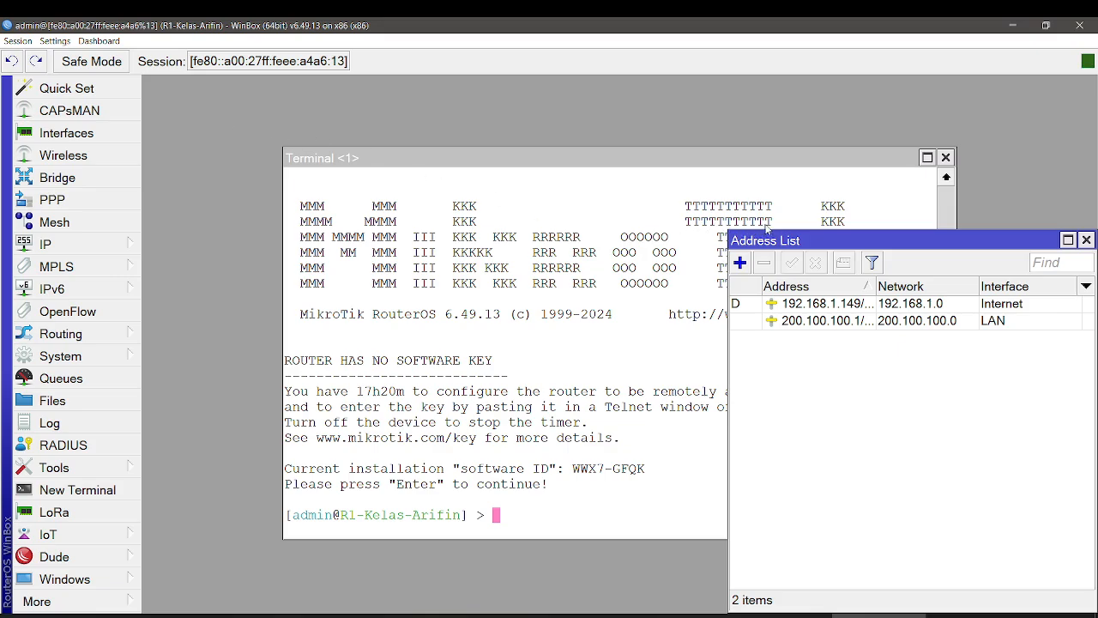
{"action": "left_click_drag", "start_coordinate": [833, 238], "coordinate": [639, 108]}
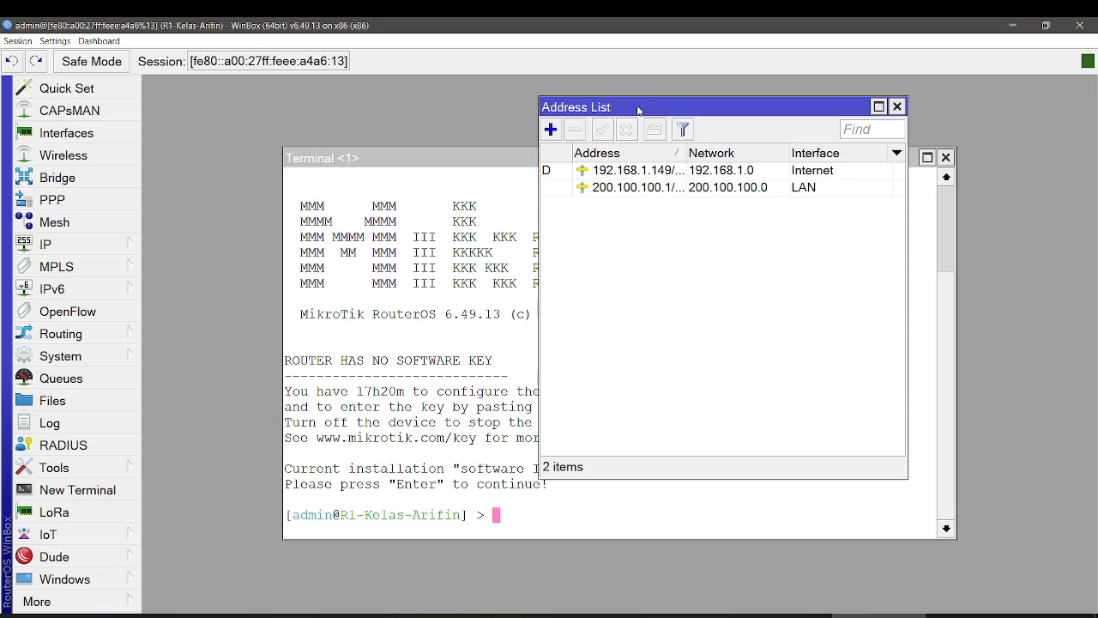
{"action": "left_click_drag", "start_coordinate": [639, 110], "coordinate": [648, 92]}
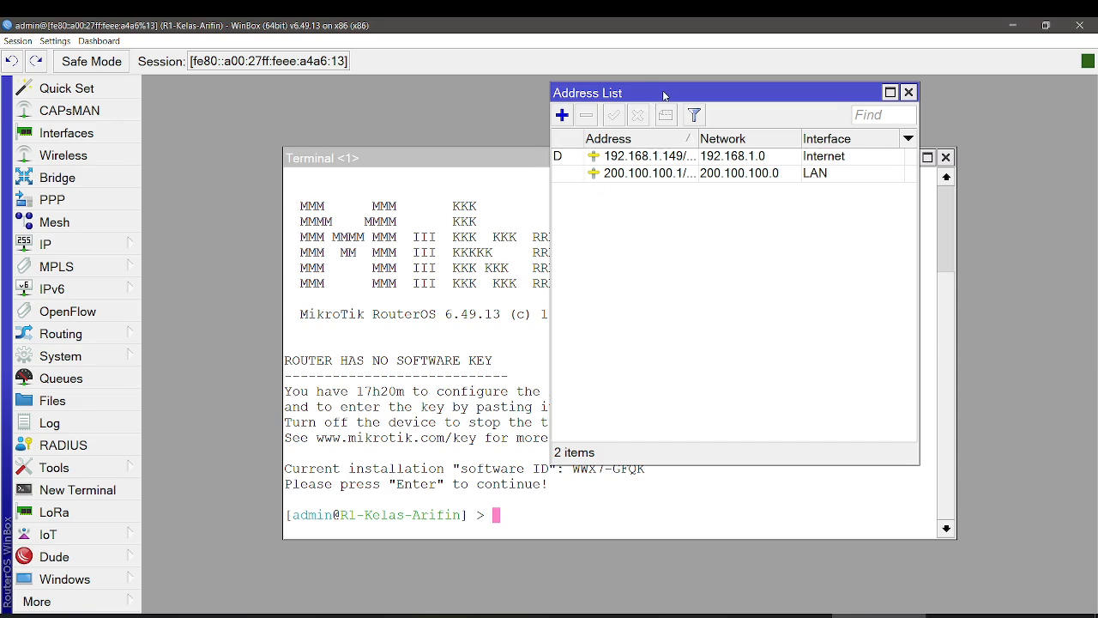
{"action": "left_click_drag", "start_coordinate": [664, 93], "coordinate": [278, 97]}
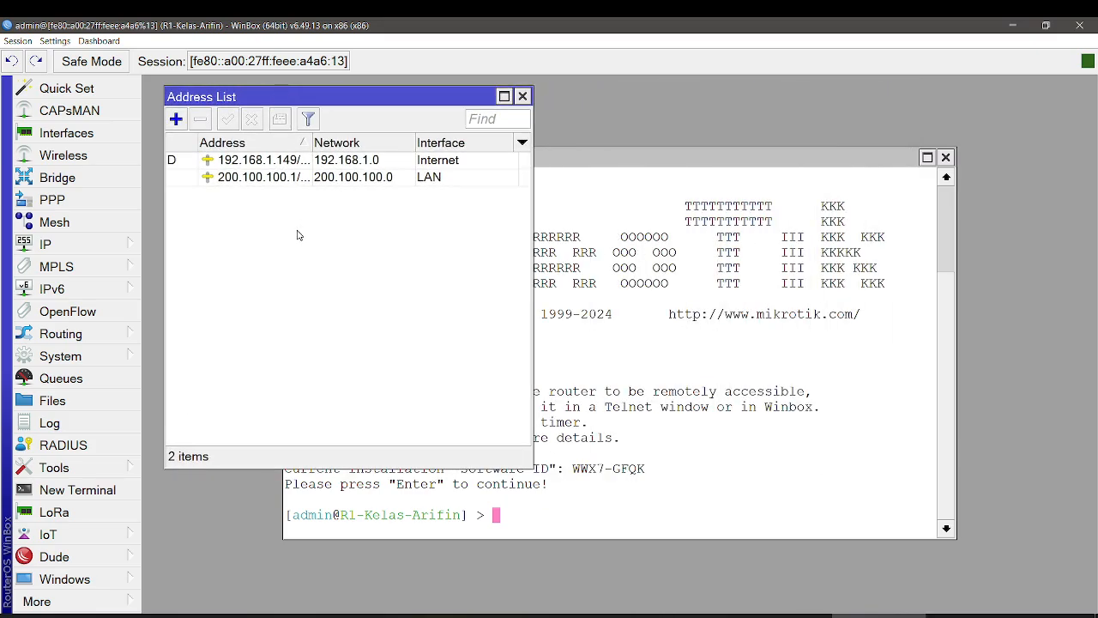
{"action": "left_click", "coordinate": [242, 178]}
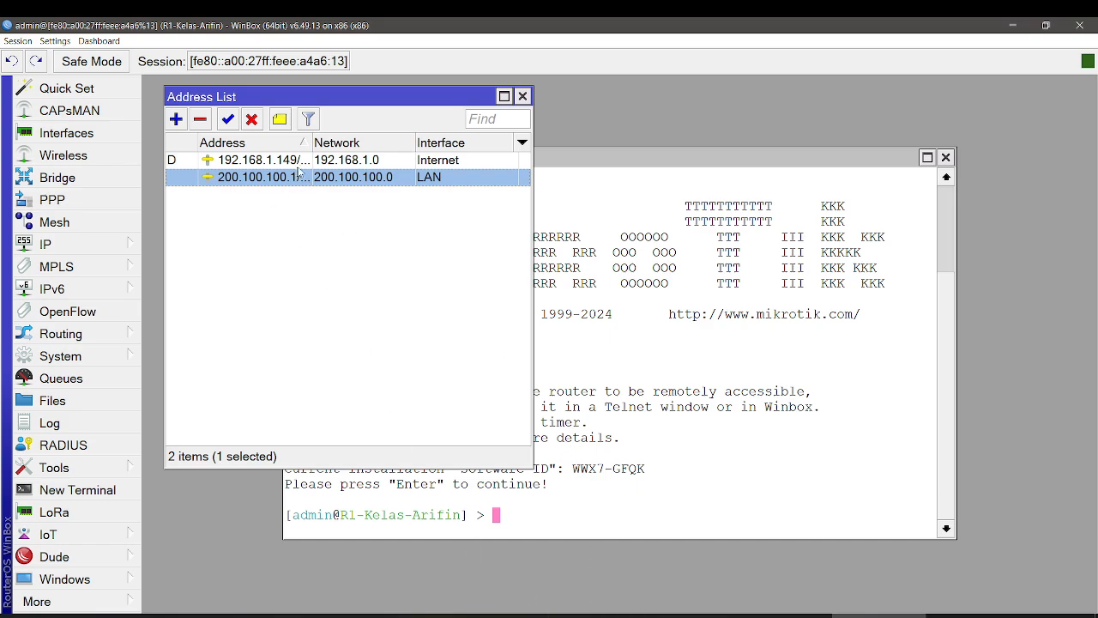
{"action": "left_click_drag", "start_coordinate": [312, 142], "coordinate": [365, 143]}
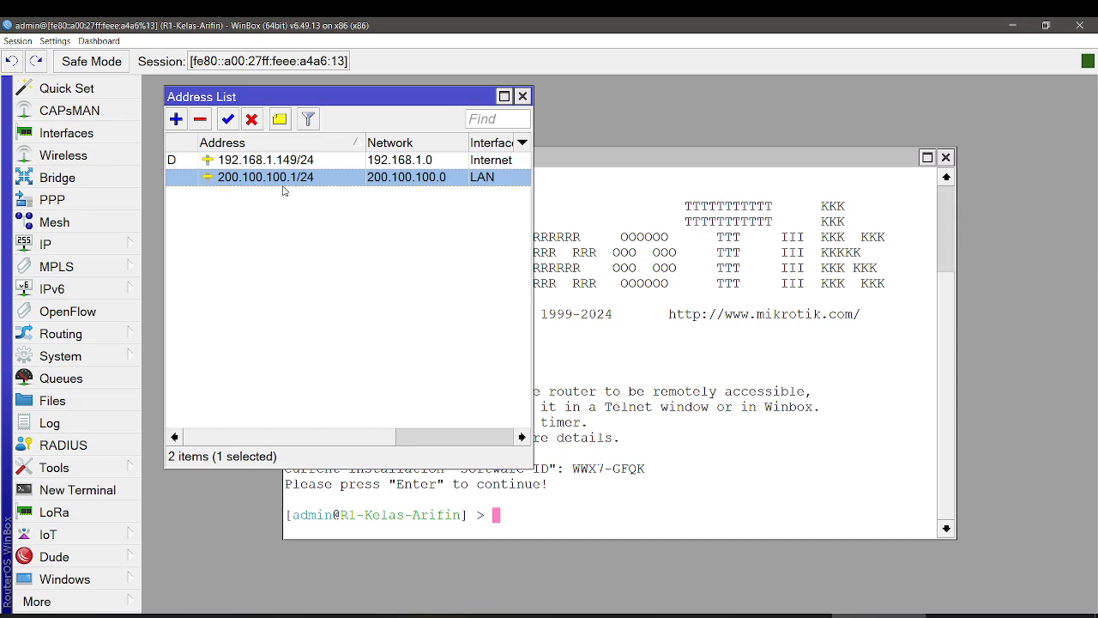
Step: Switch to the WIN 7 32 virtual machine and view the Local Area Connection's network details to check its IP addressing
{"action": "left_click", "coordinate": [596, 613]}
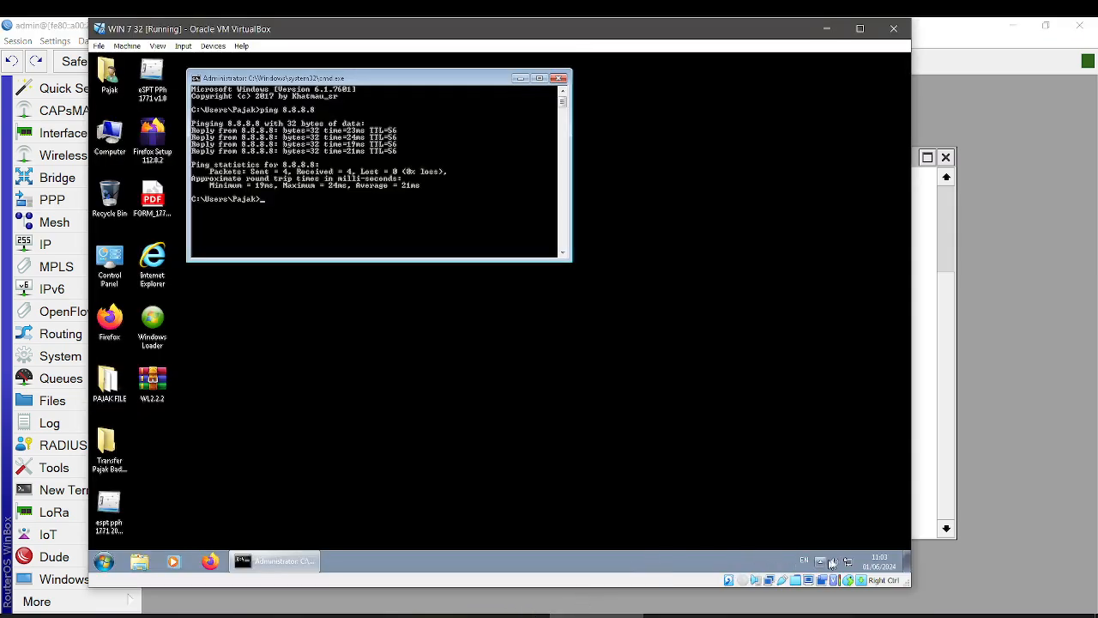
{"action": "right_click", "coordinate": [847, 562]}
{"action": "left_click", "coordinate": [853, 551]}
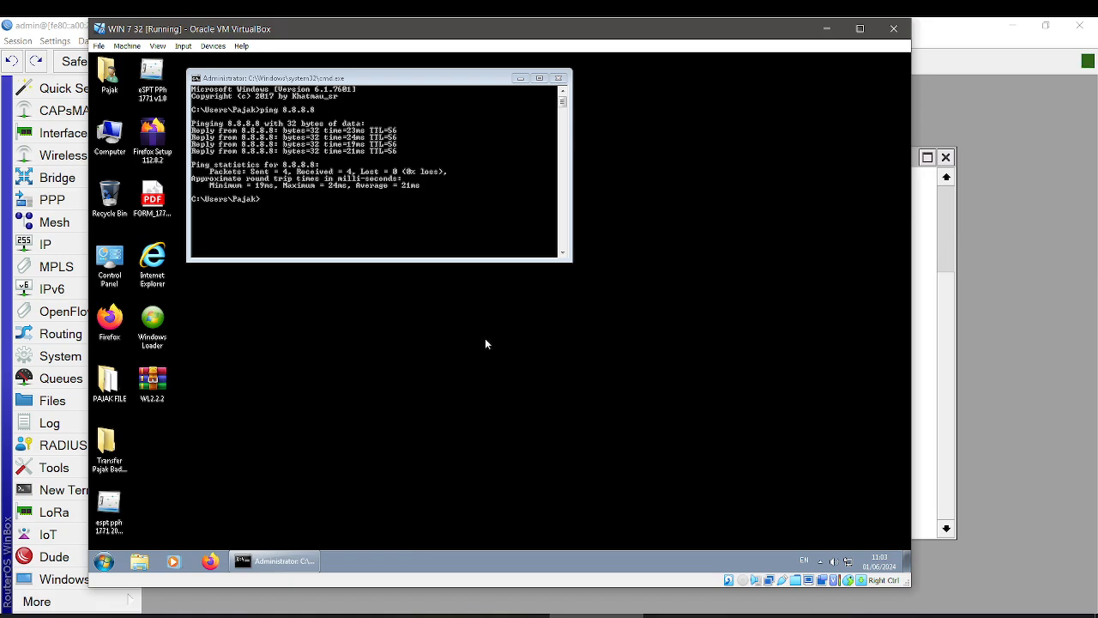
{"action": "left_click", "coordinate": [313, 207]}
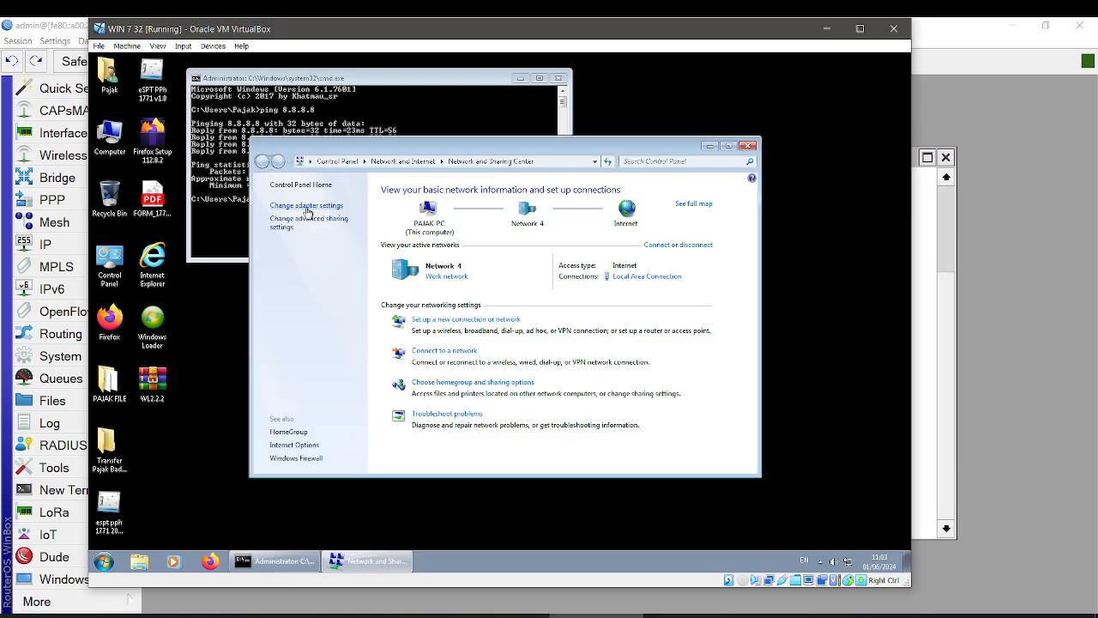
{"action": "double_click", "coordinate": [344, 212]}
{"action": "left_click", "coordinate": [437, 300]}
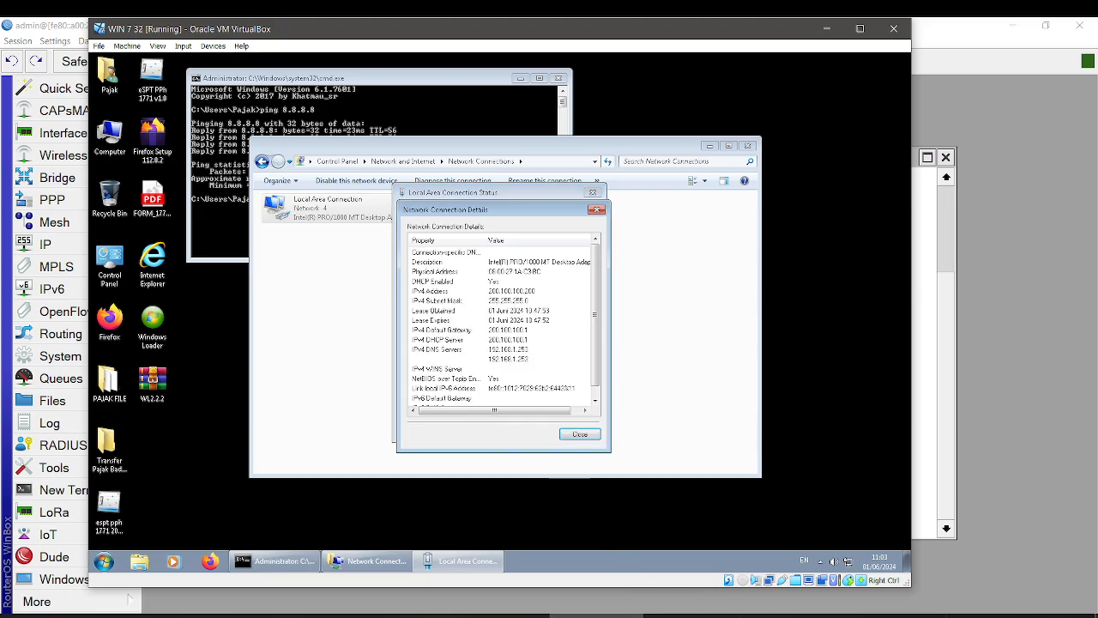
{"action": "left_click", "coordinate": [1077, 616]}
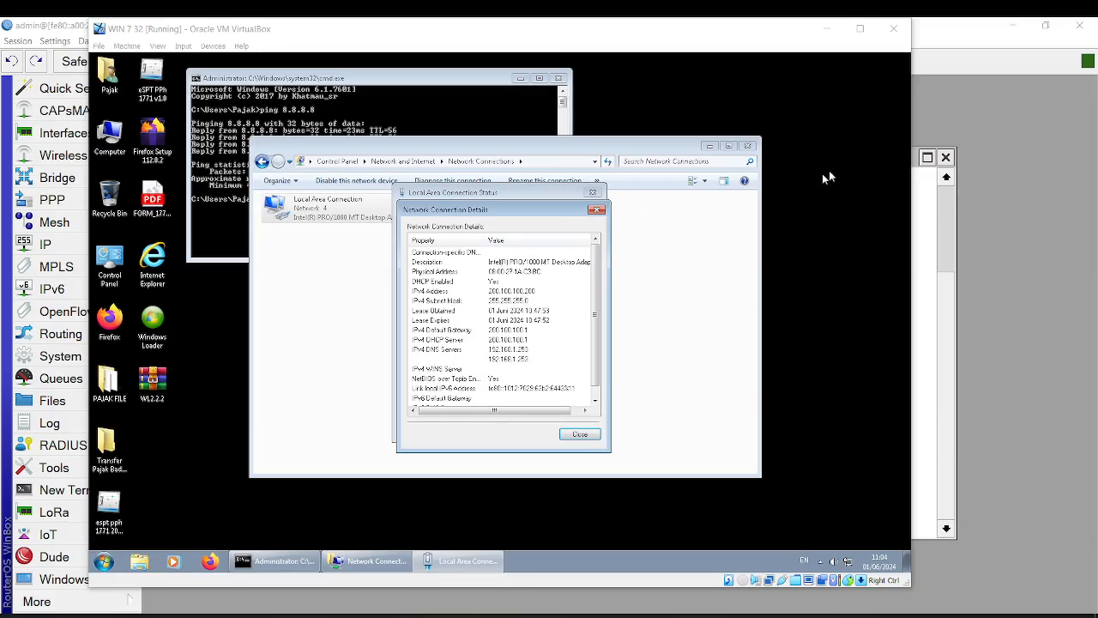
Step: Return to the router's WinBox session, open the Web Proxy settings and place the window beside the address list
{"action": "left_click", "coordinate": [931, 91]}
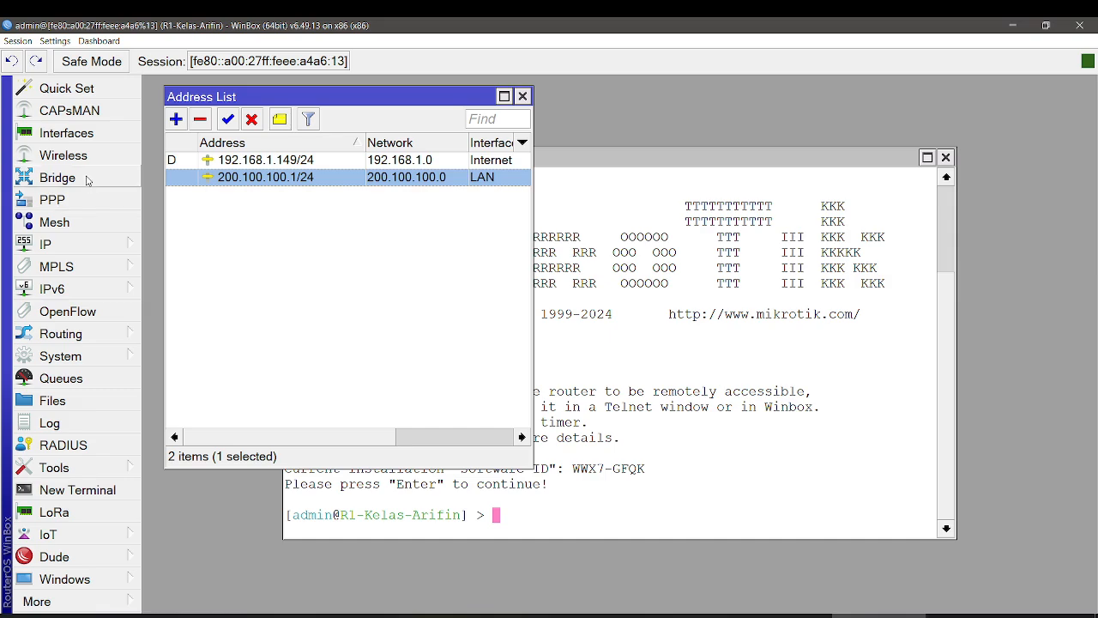
{"action": "left_click", "coordinate": [86, 243]}
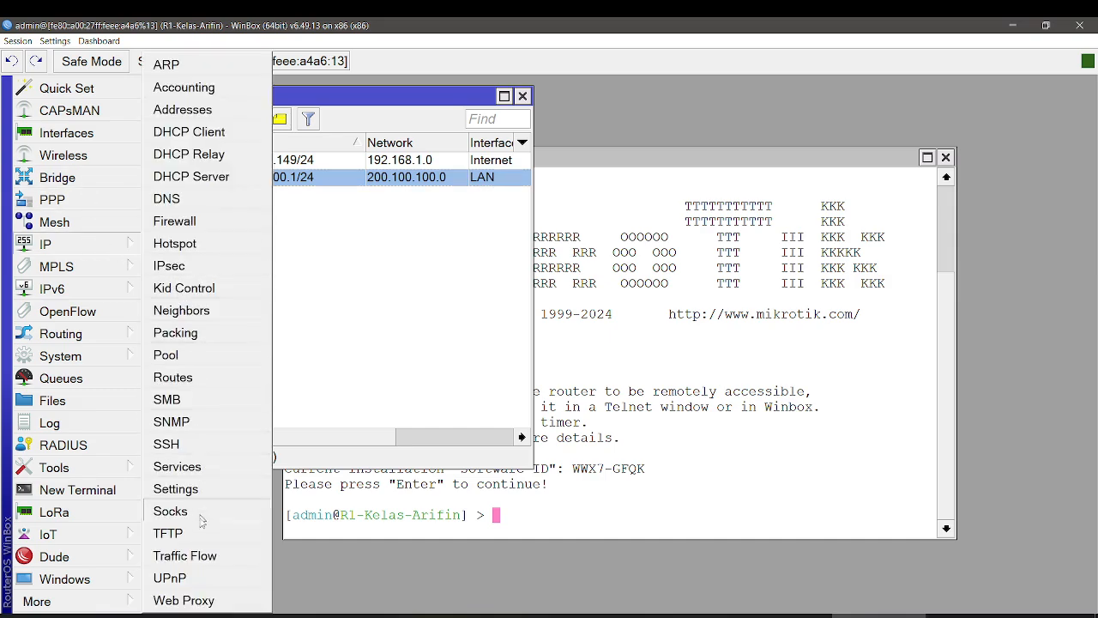
{"action": "left_click", "coordinate": [197, 602]}
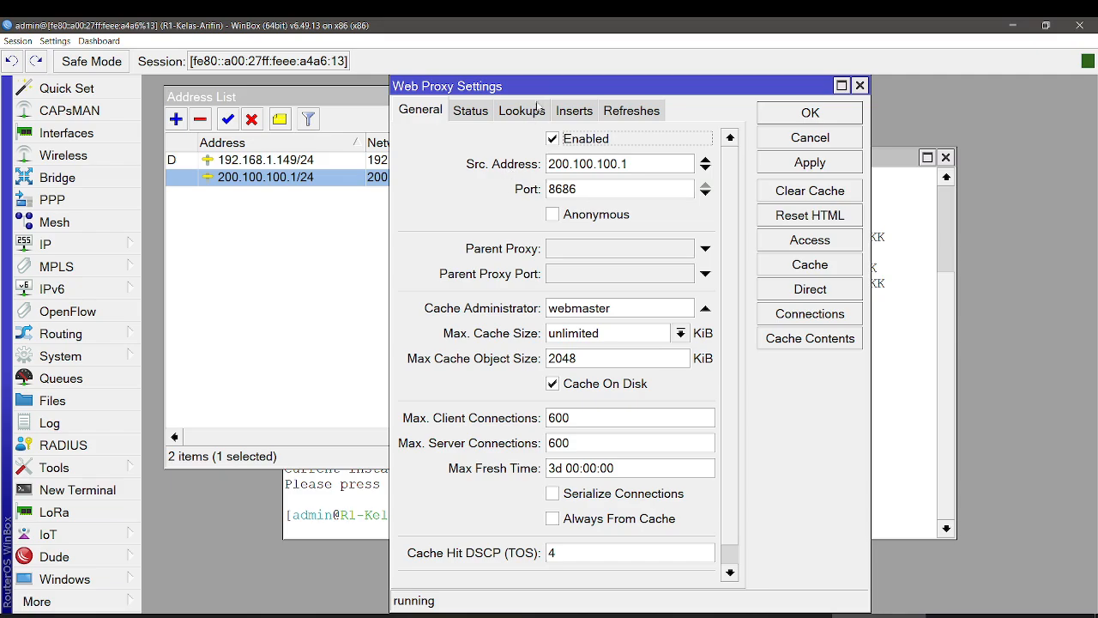
{"action": "left_click_drag", "start_coordinate": [542, 86], "coordinate": [699, 73]}
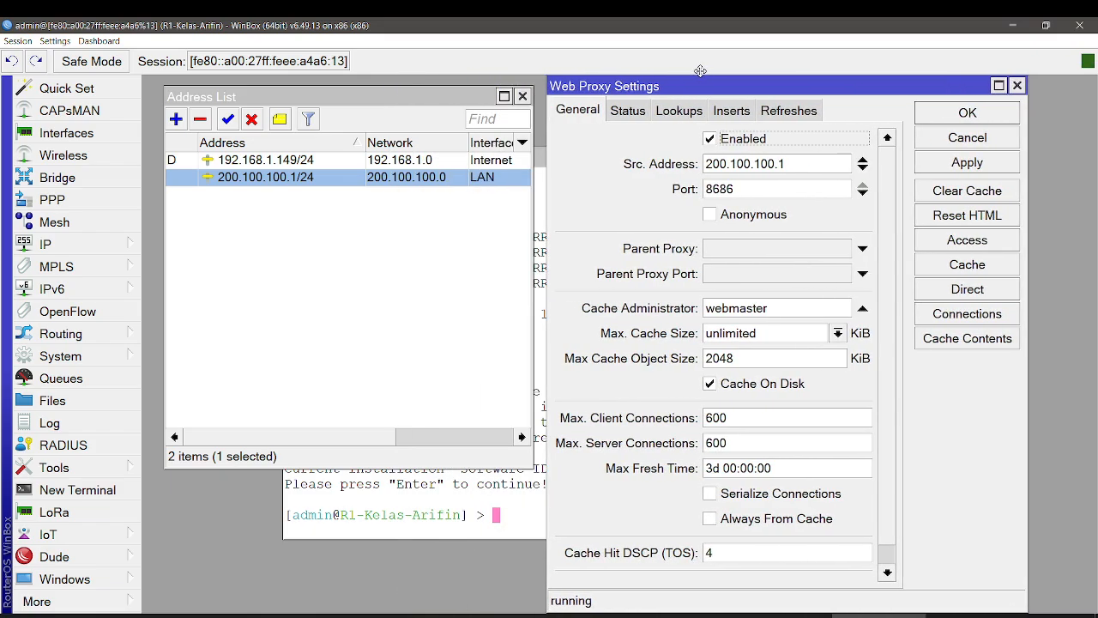
Step: Disable the web proxy, keep source address 200.100.100.1 and port 8686, and apply the settings
{"action": "left_click", "coordinate": [716, 142]}
{"action": "left_click_drag", "start_coordinate": [796, 163], "coordinate": [702, 164]}
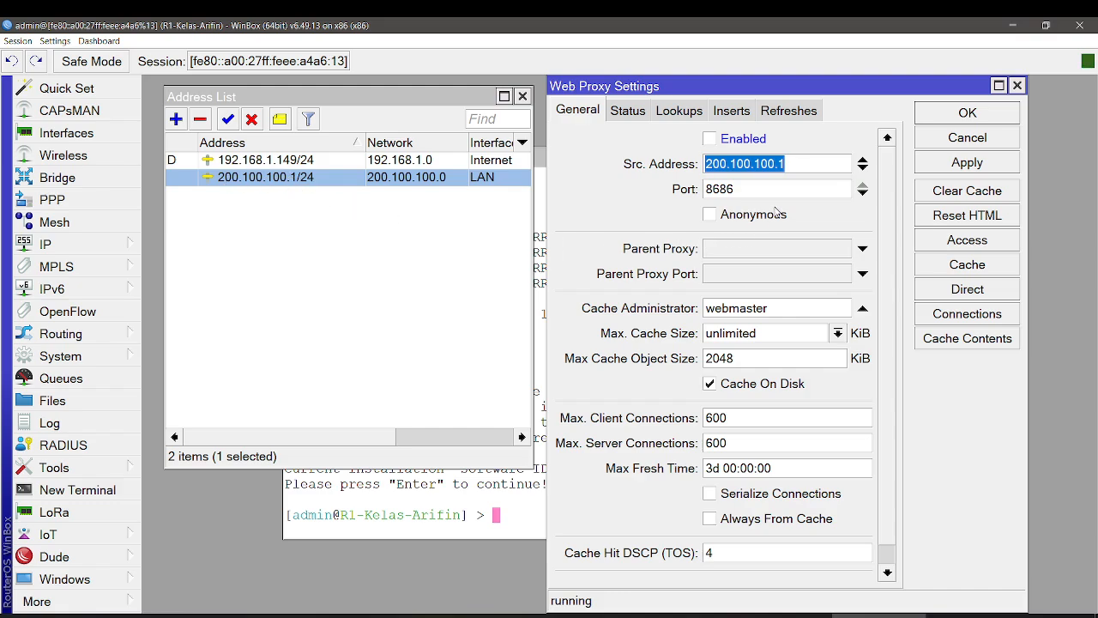
{"action": "left_click", "coordinate": [739, 189]}
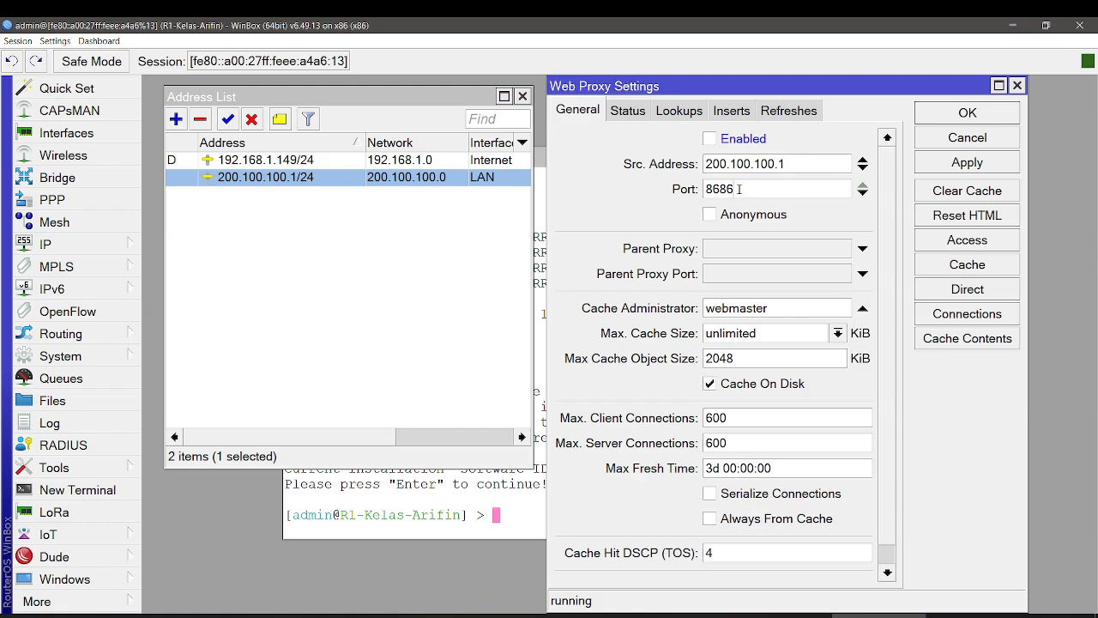
{"action": "double_click", "coordinate": [738, 190]}
{"action": "left_click", "coordinate": [955, 161]}
Step: Review the web proxy's Status, Lookups, Inserts and Refreshes statistics and return to its General settings
{"action": "left_click", "coordinate": [625, 118]}
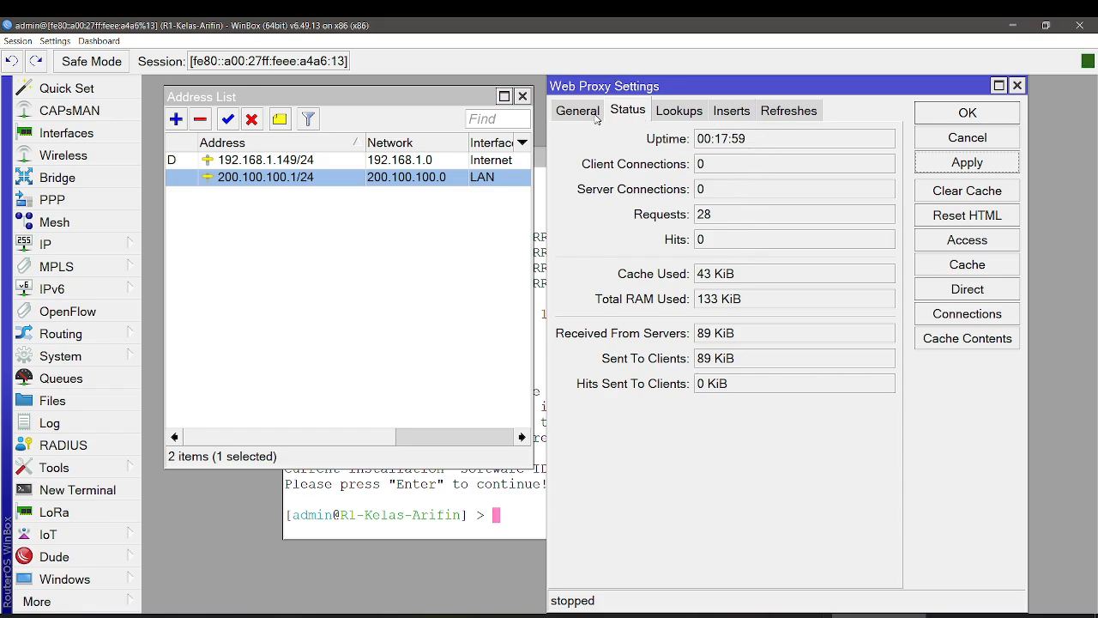
{"action": "left_click", "coordinate": [689, 114]}
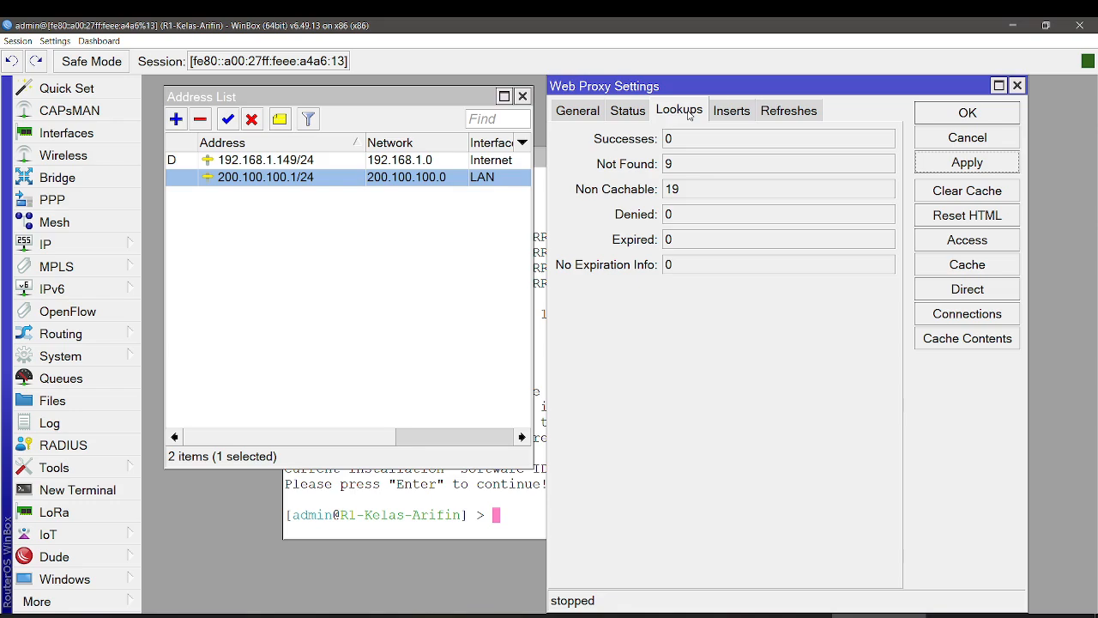
{"action": "left_click", "coordinate": [734, 114]}
{"action": "left_click", "coordinate": [760, 111]}
{"action": "left_click", "coordinate": [574, 111]}
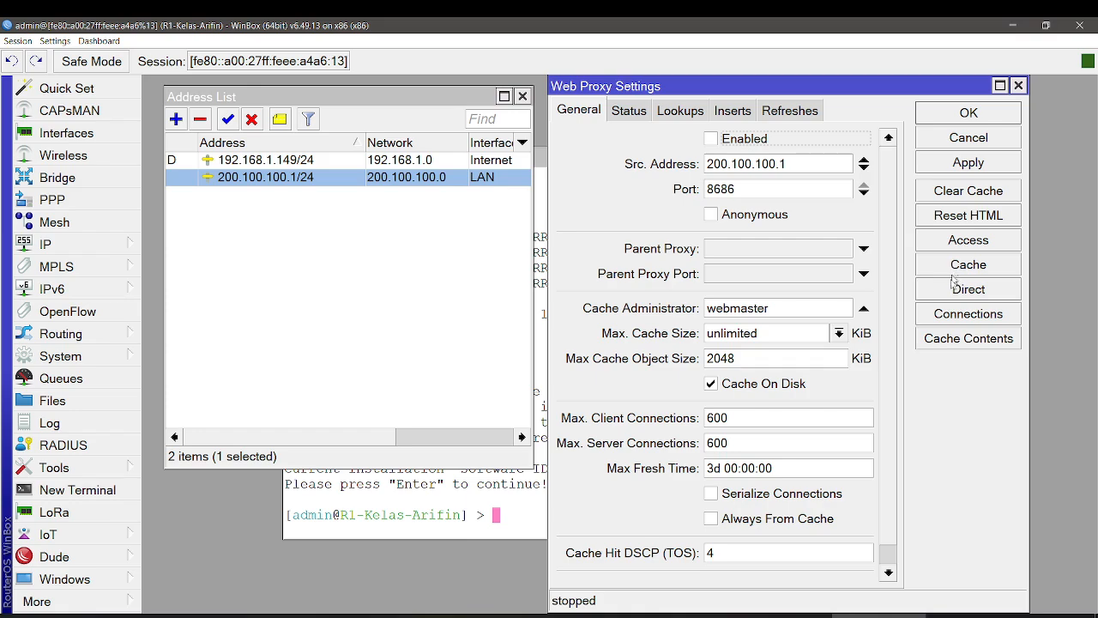
Step: Inspect the Web Proxy Access and Web Proxy Connections lists and close them
{"action": "left_click", "coordinate": [966, 248]}
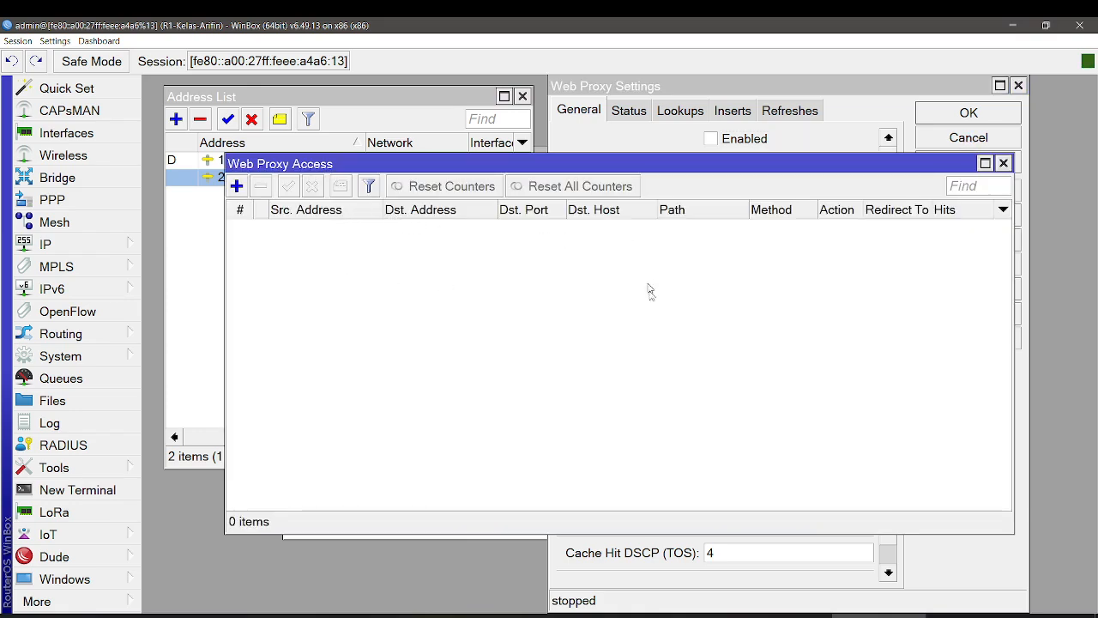
{"action": "left_click", "coordinate": [1003, 163]}
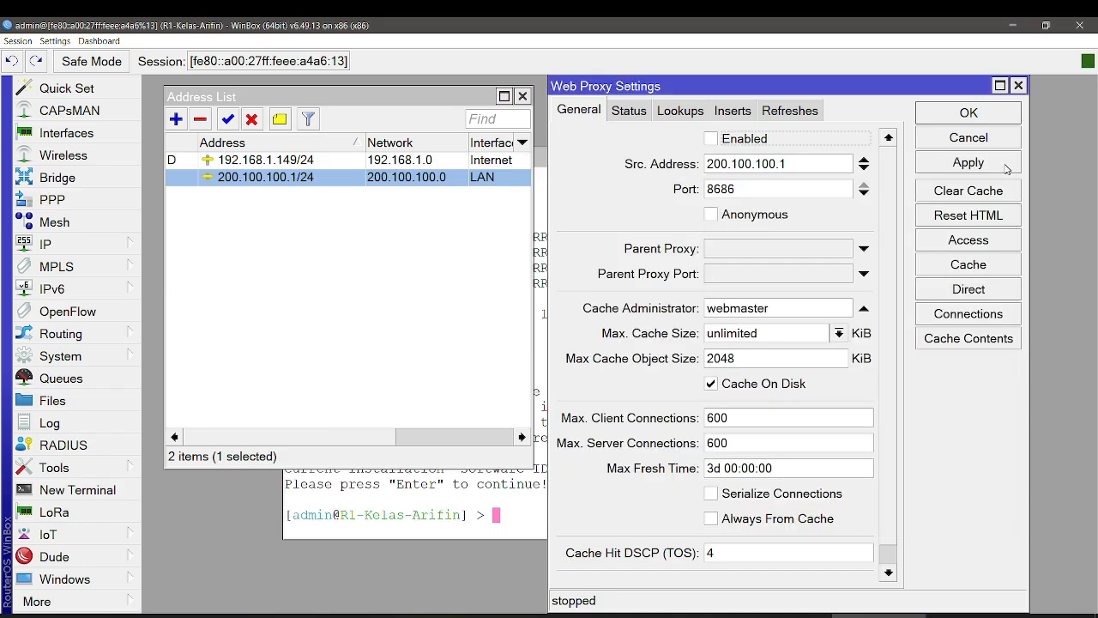
{"action": "left_click", "coordinate": [942, 314]}
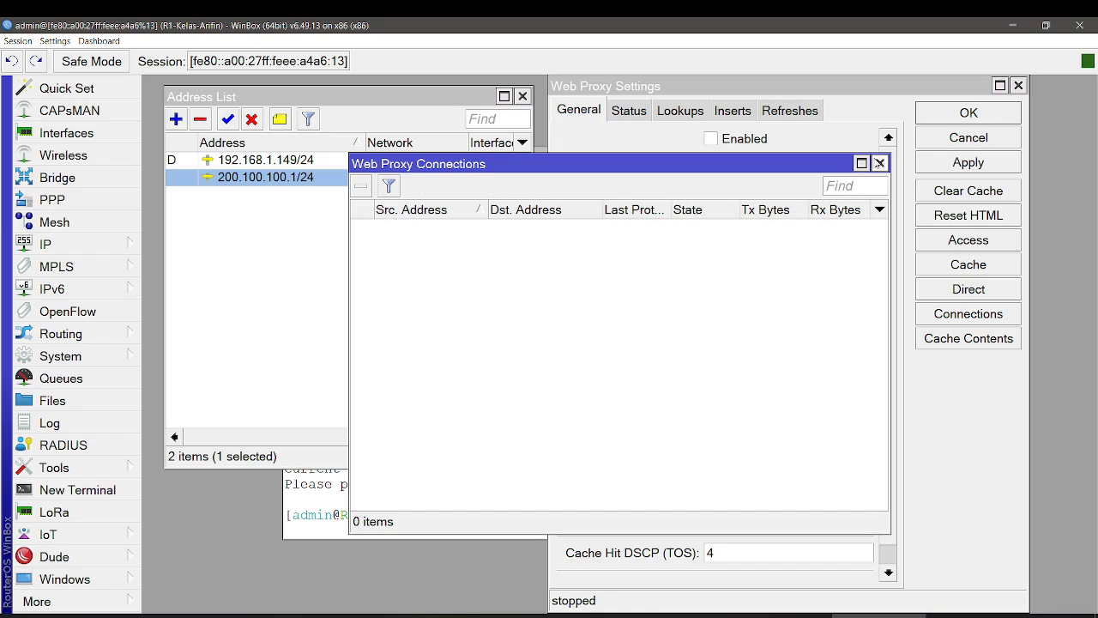
{"action": "left_click", "coordinate": [879, 163]}
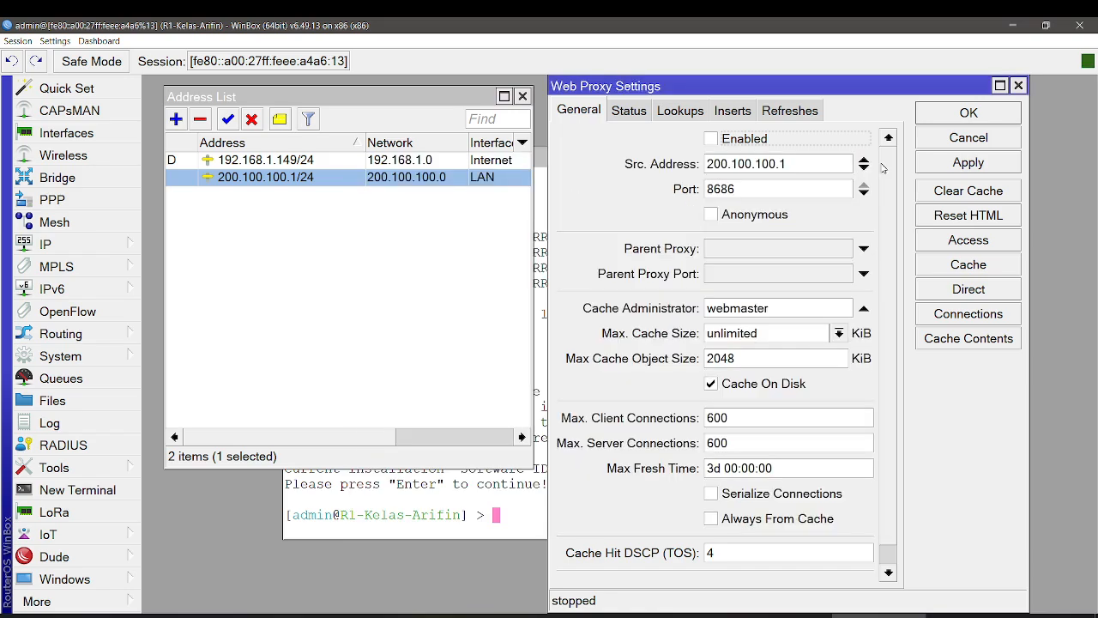
{"action": "left_click", "coordinate": [969, 240]}
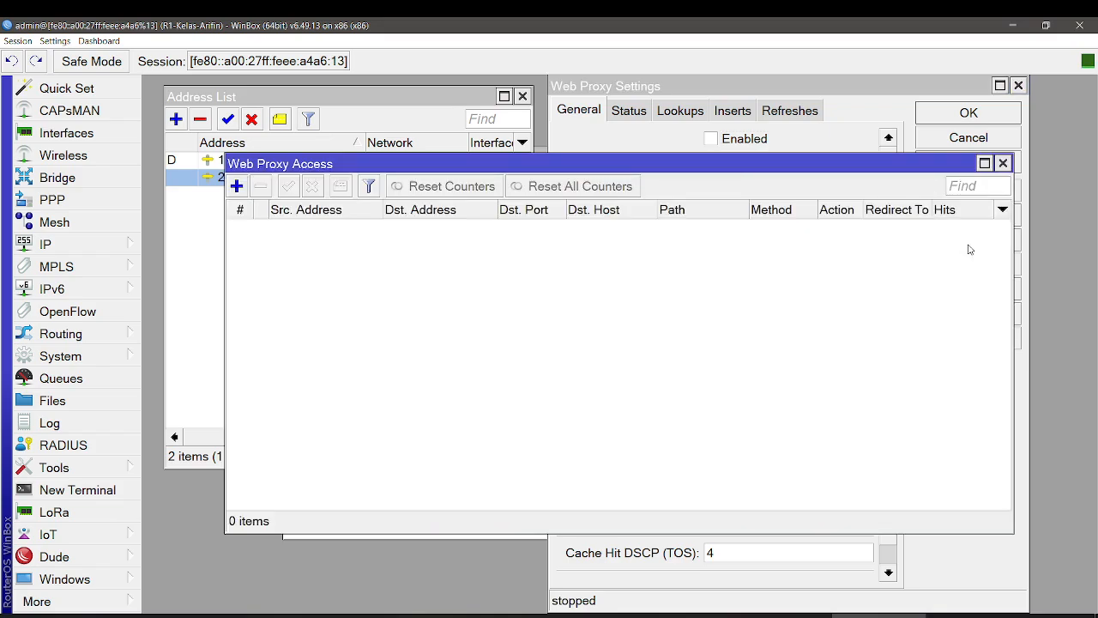
{"action": "left_click", "coordinate": [1002, 163]}
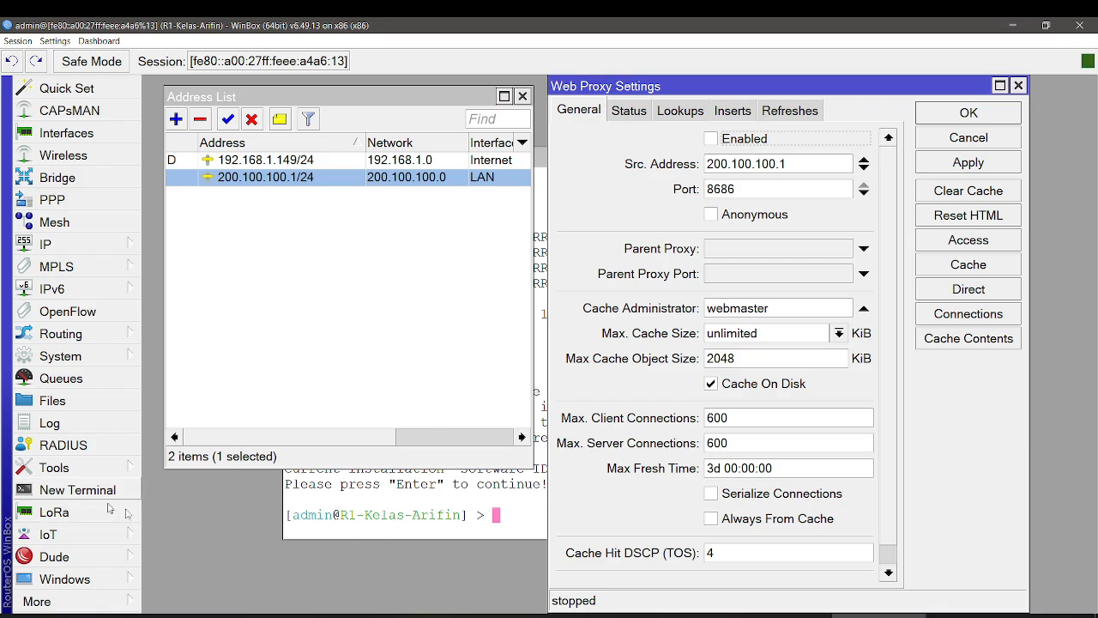
Step: Bring the router terminal to the front and enter the "ip proxy" configuration level
{"action": "left_click", "coordinate": [346, 528]}
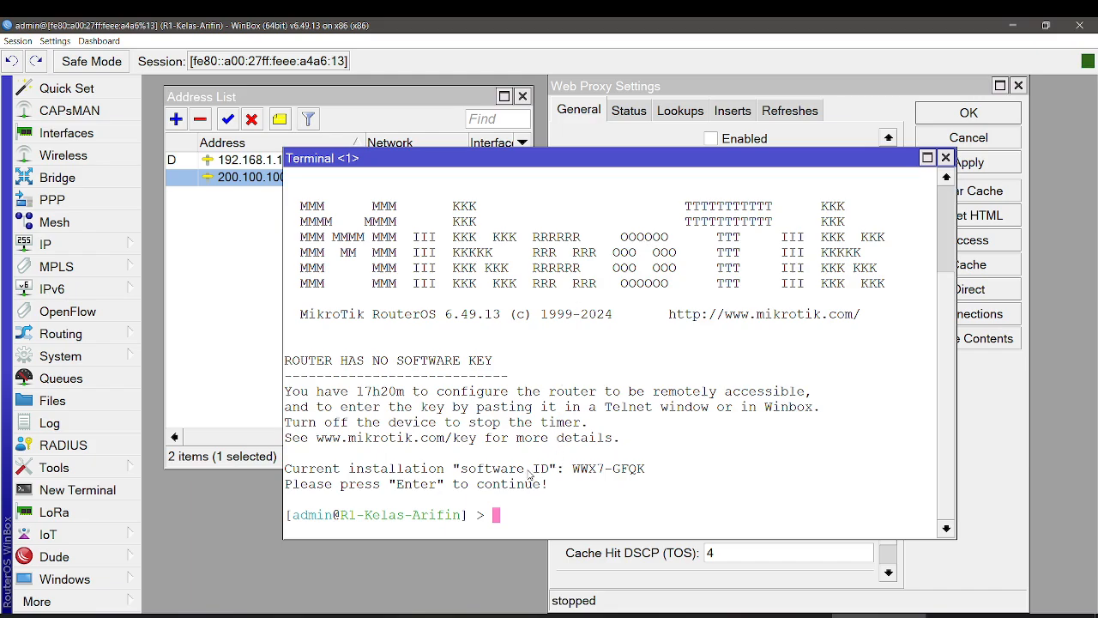
{"action": "type", "text": "ip proxy"}
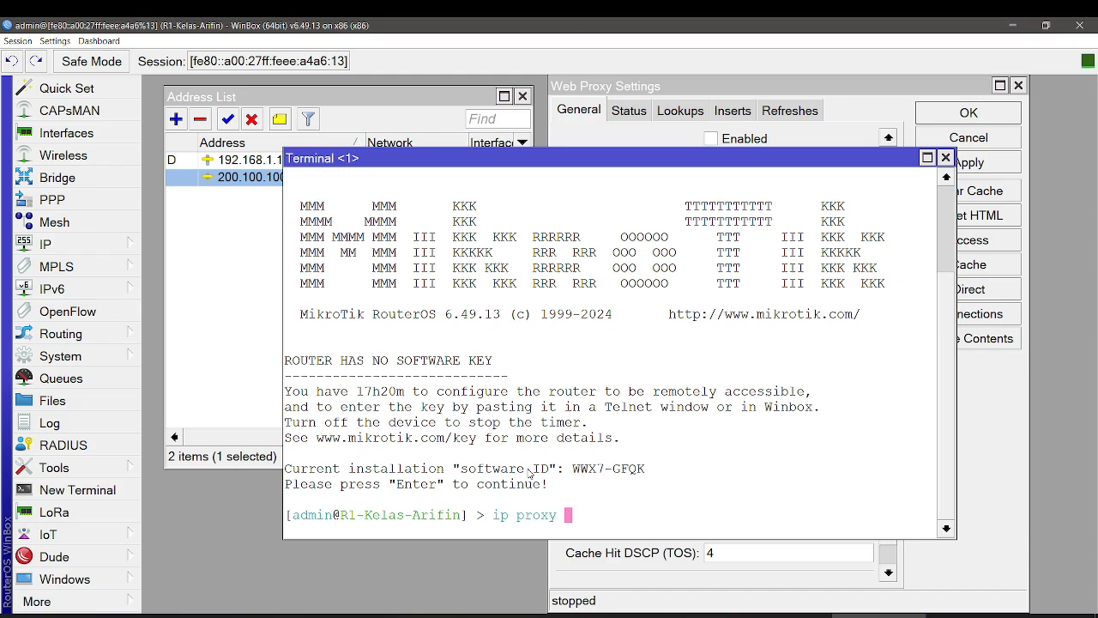
{"action": "key", "text": "Return"}
{"action": "key", "text": "Return"}
{"action": "key", "text": "Return"}
{"action": "key", "text": "Return"}
{"action": "key", "text": "Return"}
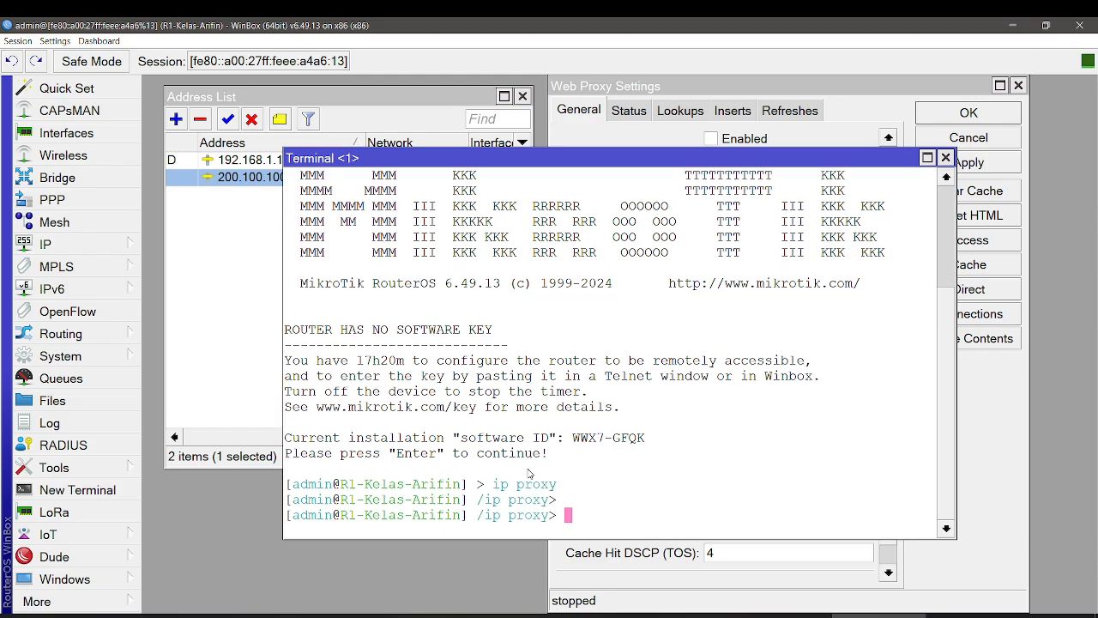
{"action": "key", "text": "Up"}
{"action": "key", "text": "Down"}
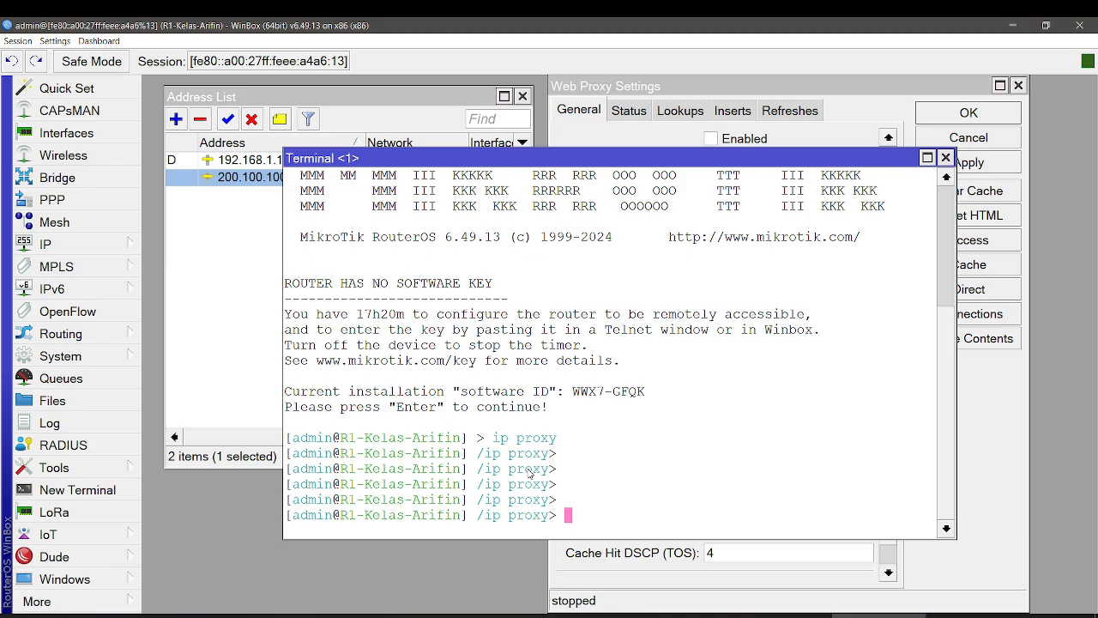
Step: Print the proxy configuration in the terminal and list the commands available at this level
{"action": "type", "text": "print"}
{"action": "key", "text": "Return"}
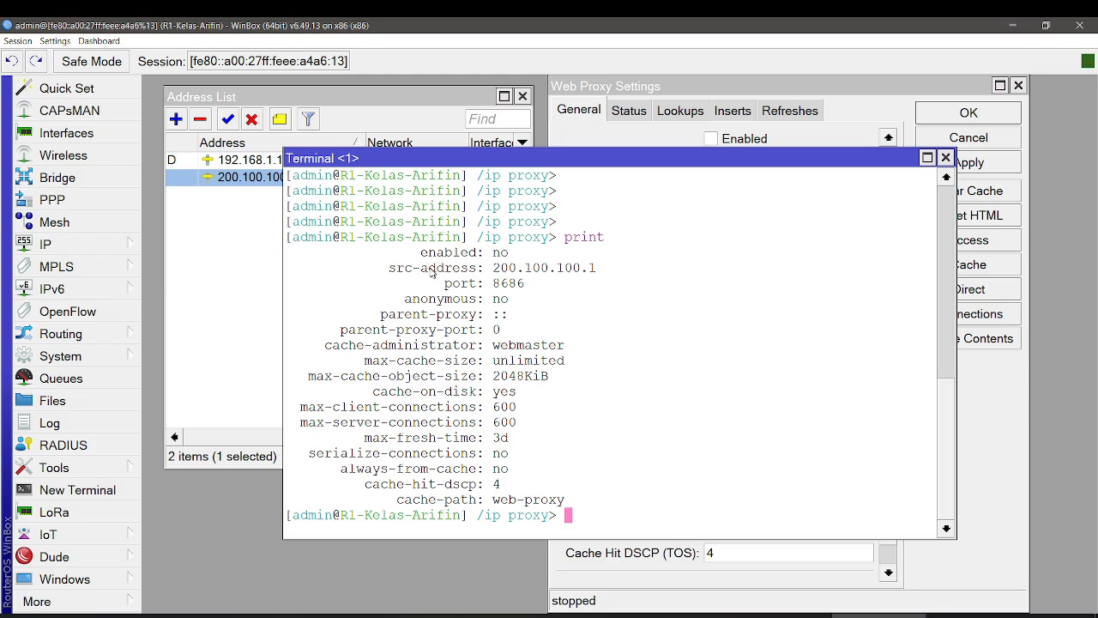
{"action": "left_click_drag", "start_coordinate": [425, 151], "coordinate": [474, 79]}
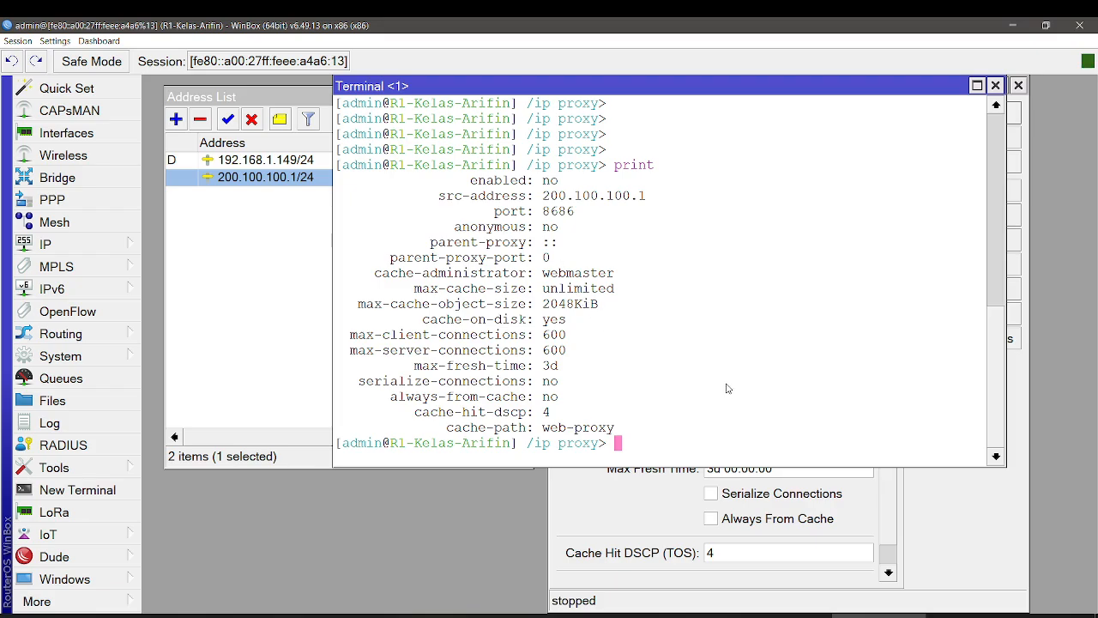
{"action": "key", "text": "Tab"}
{"action": "key", "text": "Tab"}
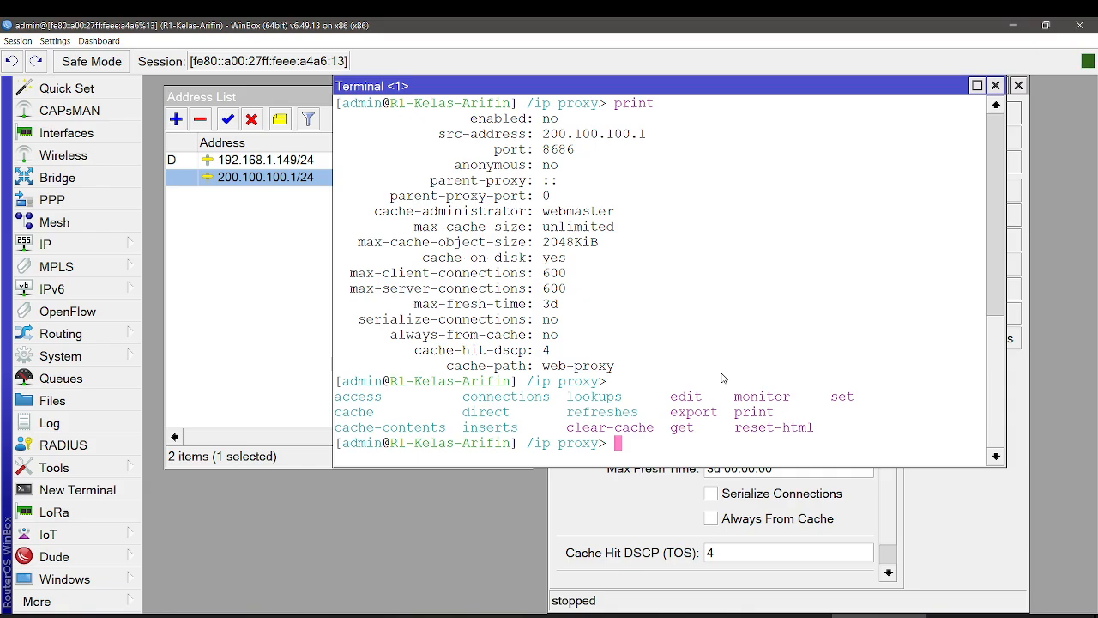
Step: Write a proxy set command with enabled=yes, src-address=200.100.100.1 and port=8686
{"action": "type", "text": "set ena"}
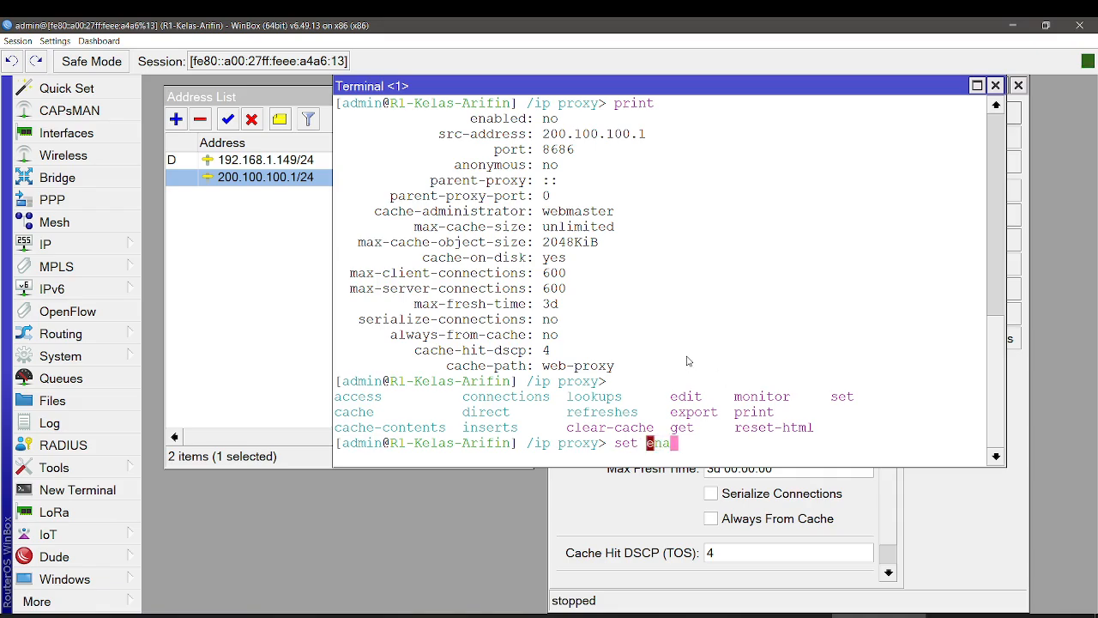
{"action": "key", "text": "Tab"}
{"action": "type", "text": "y"}
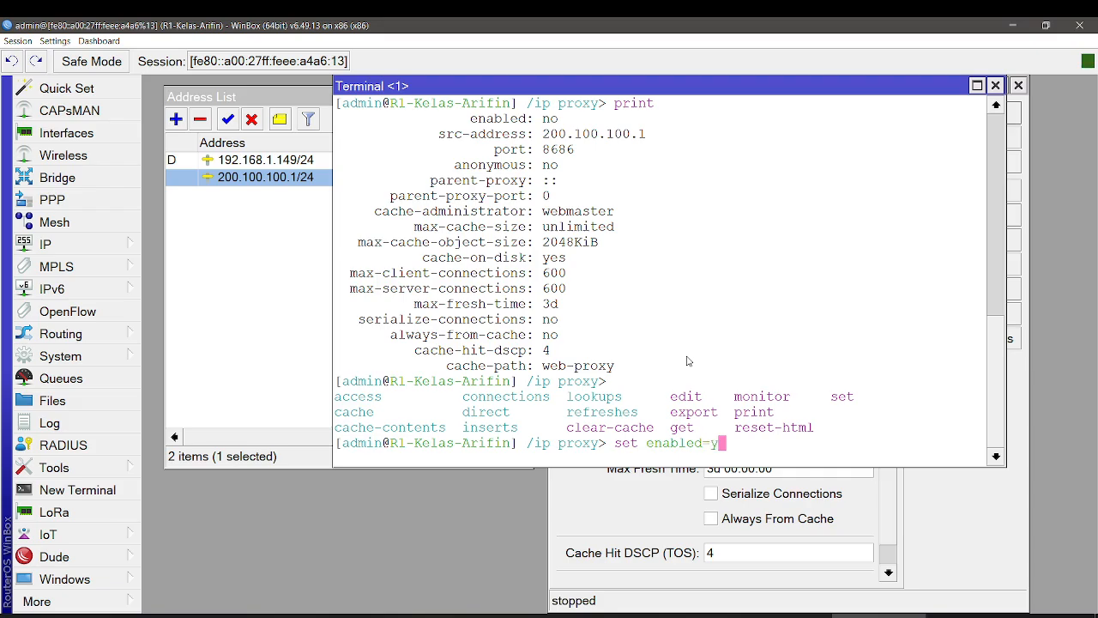
{"action": "type", "text": "es src"}
{"action": "key", "text": "Tab"}
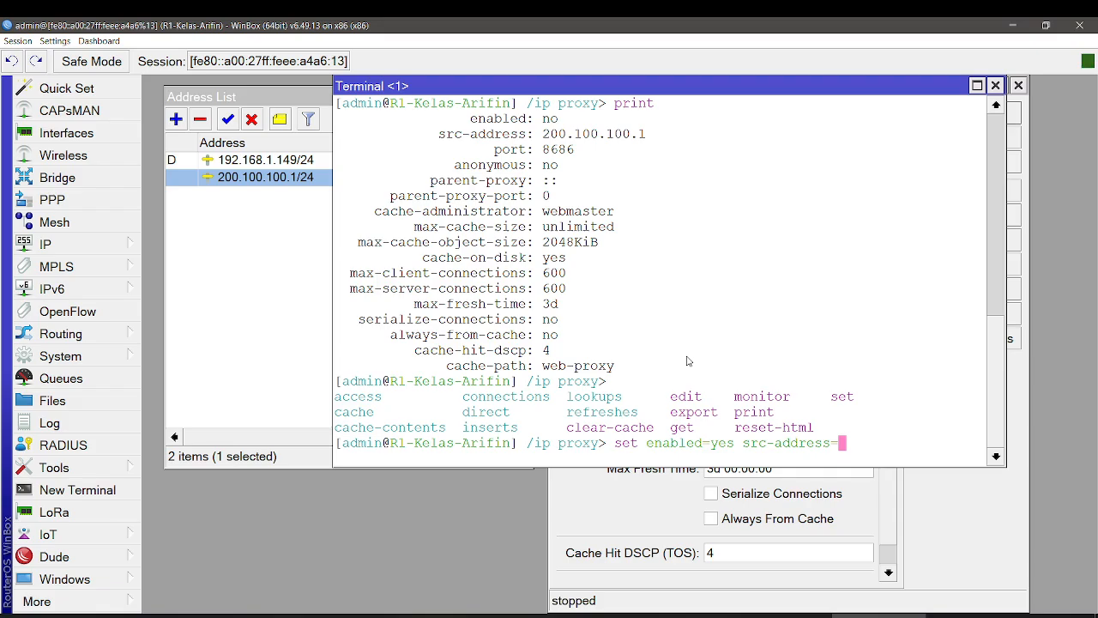
{"action": "type", "text": "200.100.100.1"}
{"action": "type", "text": "po"}
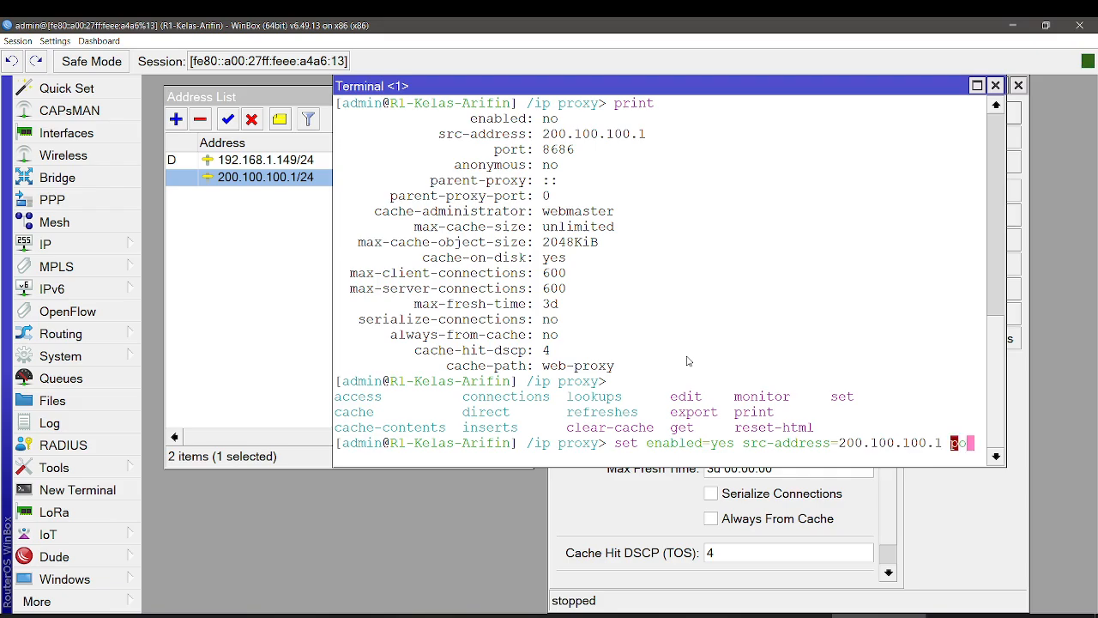
{"action": "type", "text": "rt="}
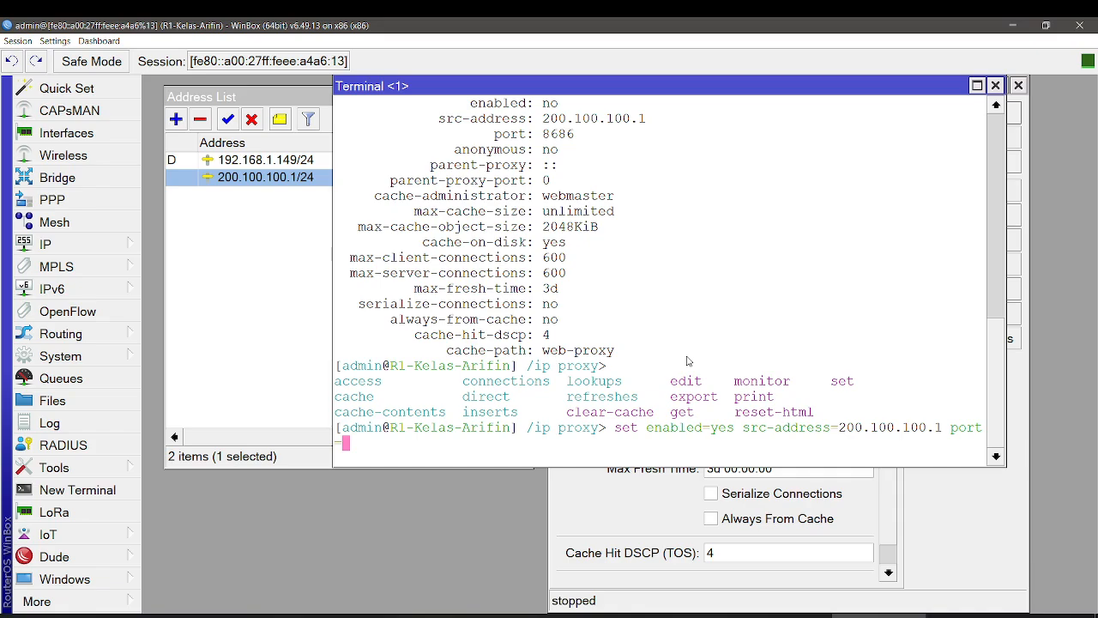
{"action": "type", "text": "8686"}
Step: Add cache-on-disk=yes to the proxy set command and run it
{"action": "type", "text": "ca"}
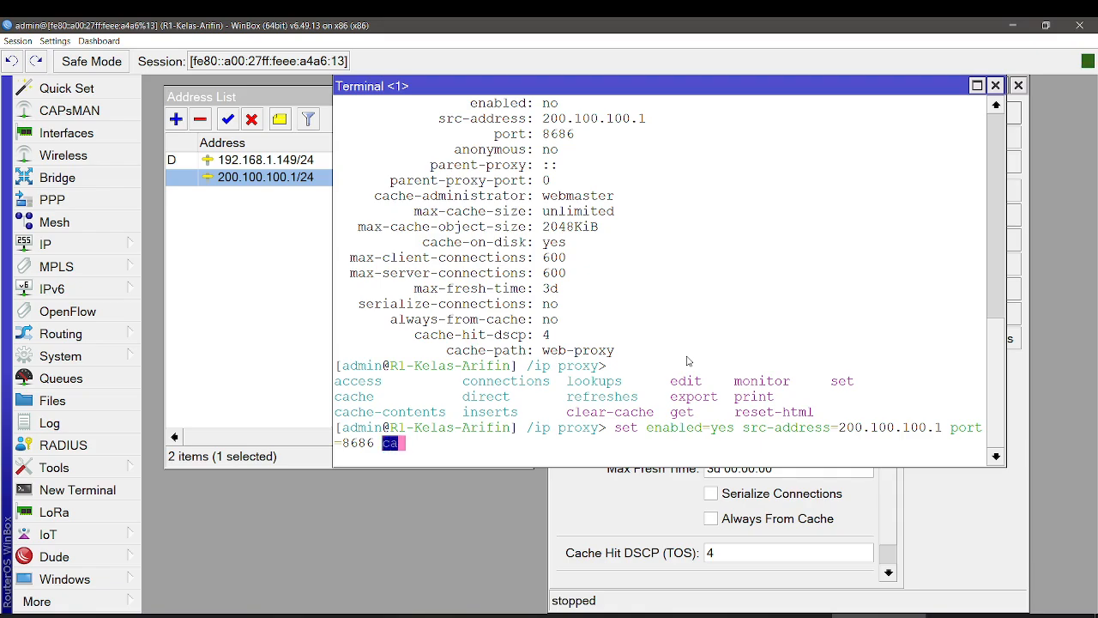
{"action": "type", "text": "c"}
{"action": "type", "text": "he-"}
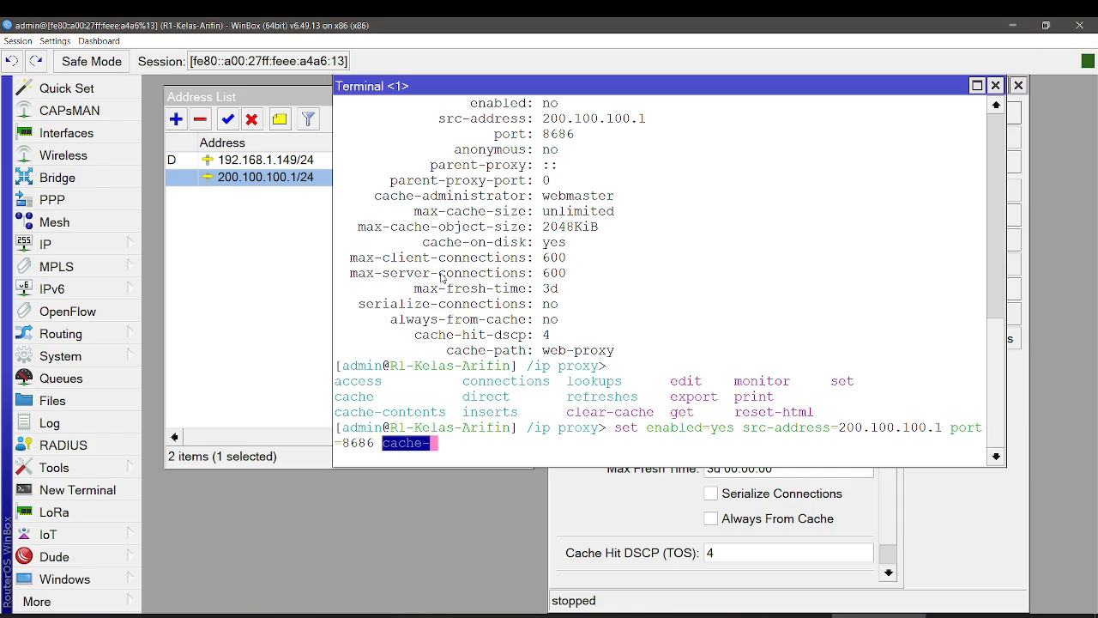
{"action": "type", "text": "o"}
{"action": "key", "text": "Tab"}
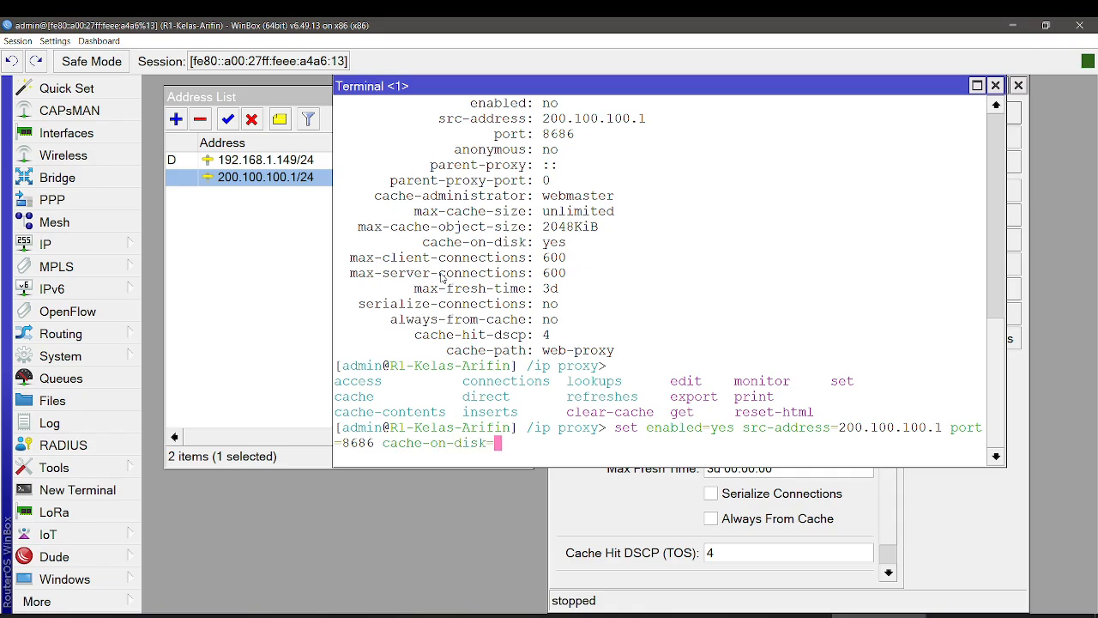
{"action": "type", "text": "yes"}
{"action": "key", "text": "Return"}
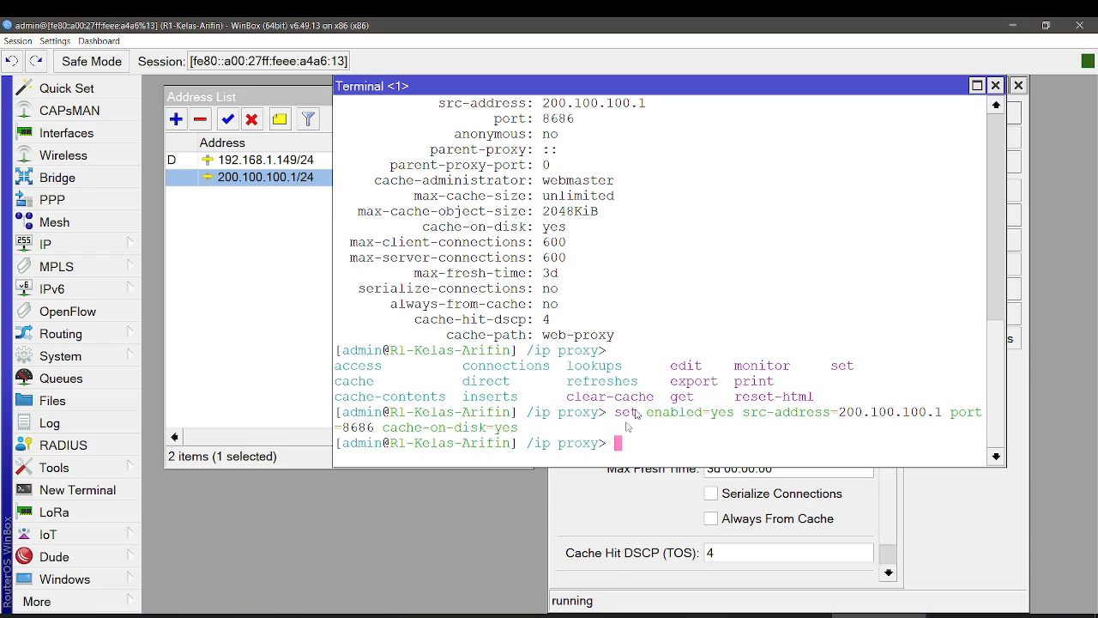
Step: Check the general Web Proxy Settings and print the proxy configuration in the router terminal
{"action": "left_click", "coordinate": [564, 499]}
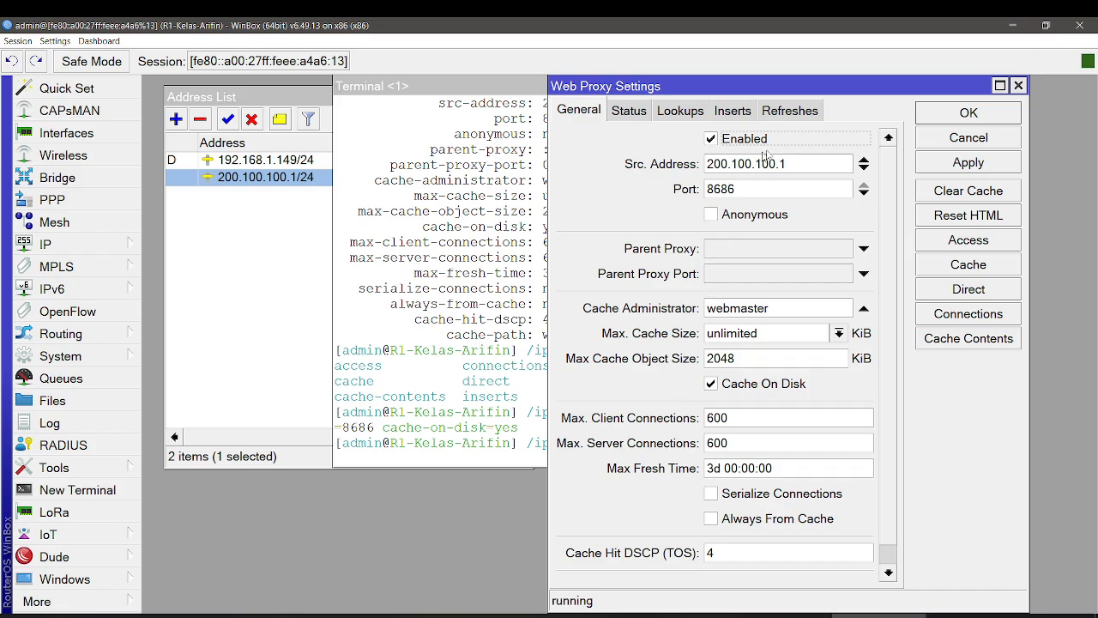
{"action": "left_click", "coordinate": [495, 442]}
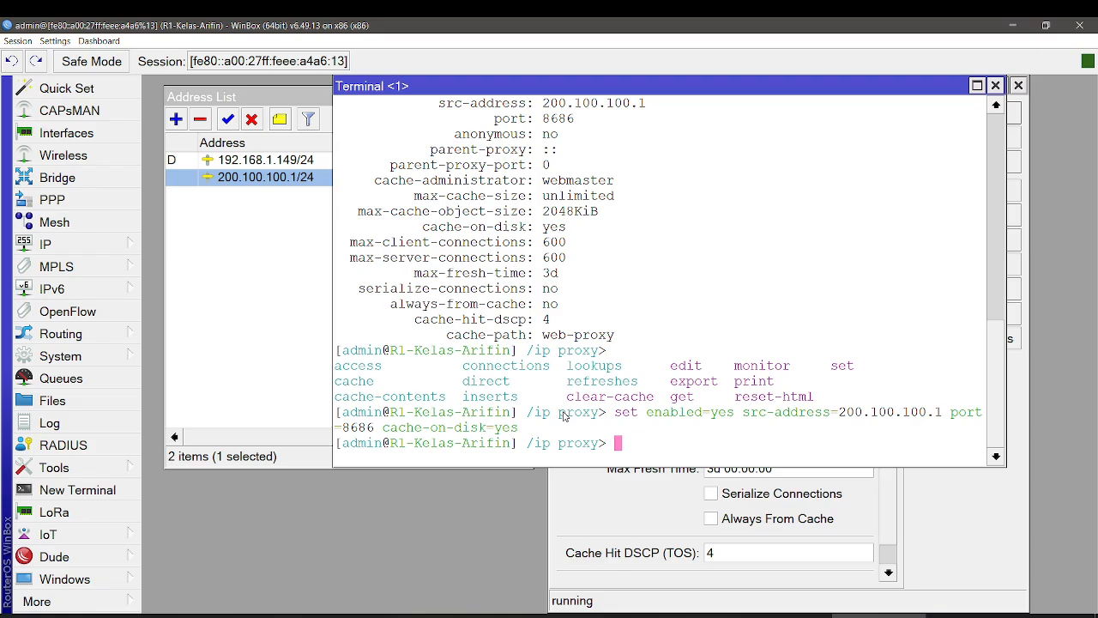
{"action": "type", "text": "print"}
{"action": "key", "text": "Return"}
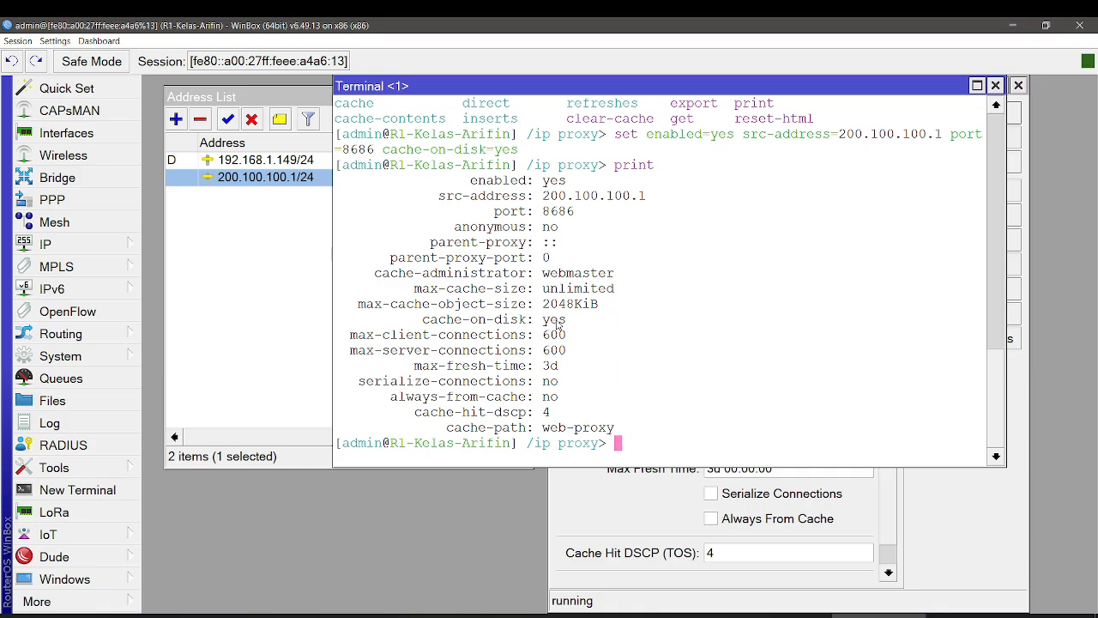
Step: Run the proxy monitor command in the terminal and compare its output with the status in Web Proxy Settings
{"action": "type", "text": "monitor"}
{"action": "key", "text": "Return"}
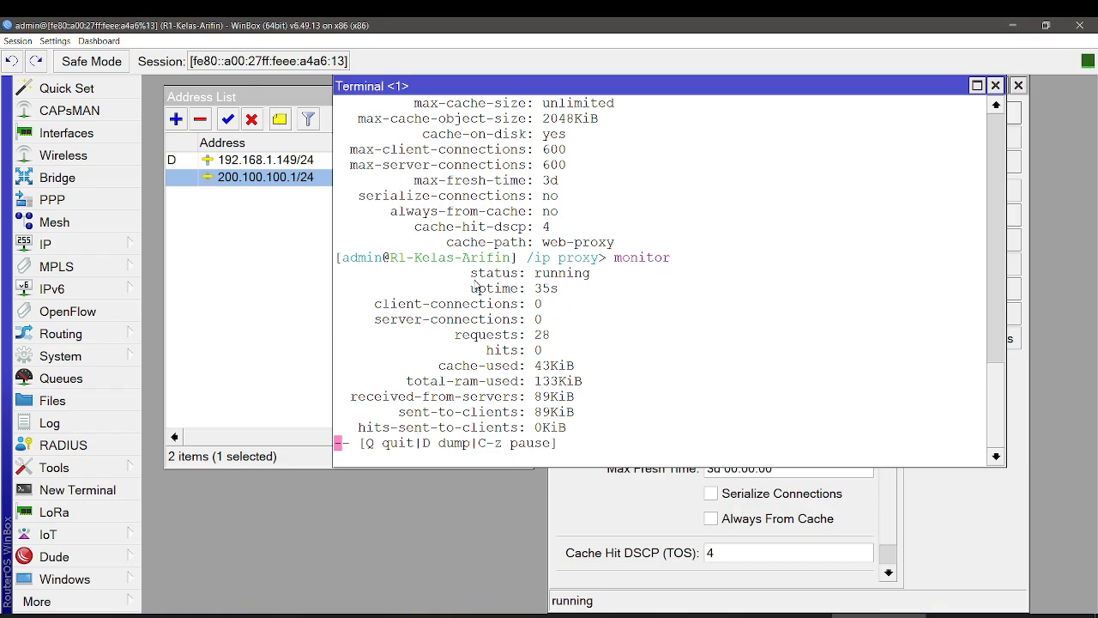
{"action": "left_click", "coordinate": [584, 517]}
{"action": "left_click", "coordinate": [635, 112]}
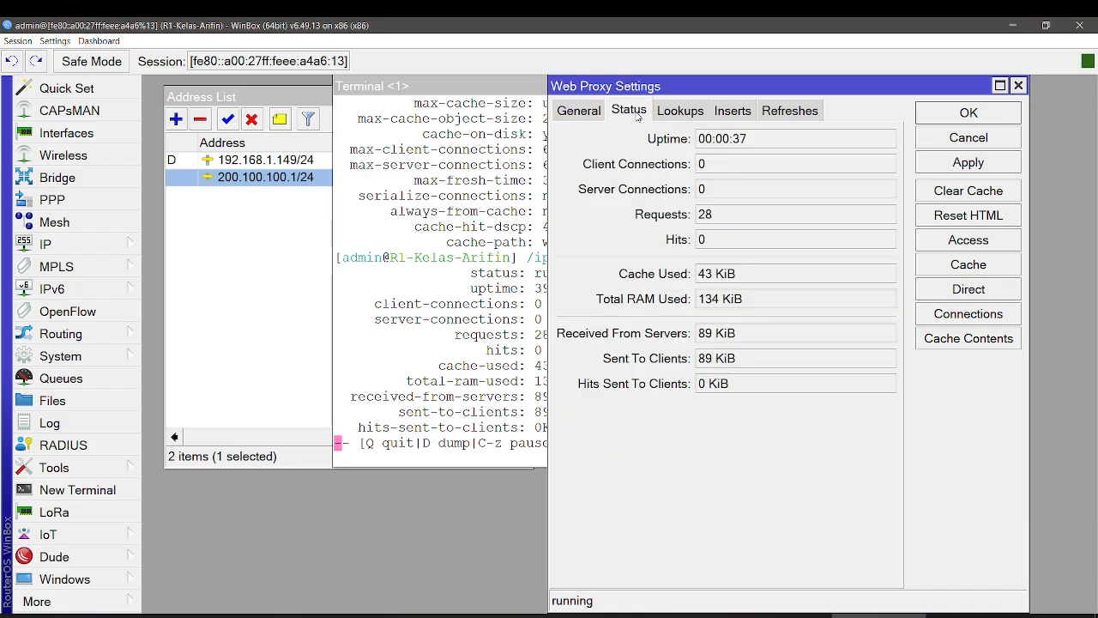
{"action": "left_click", "coordinate": [482, 92]}
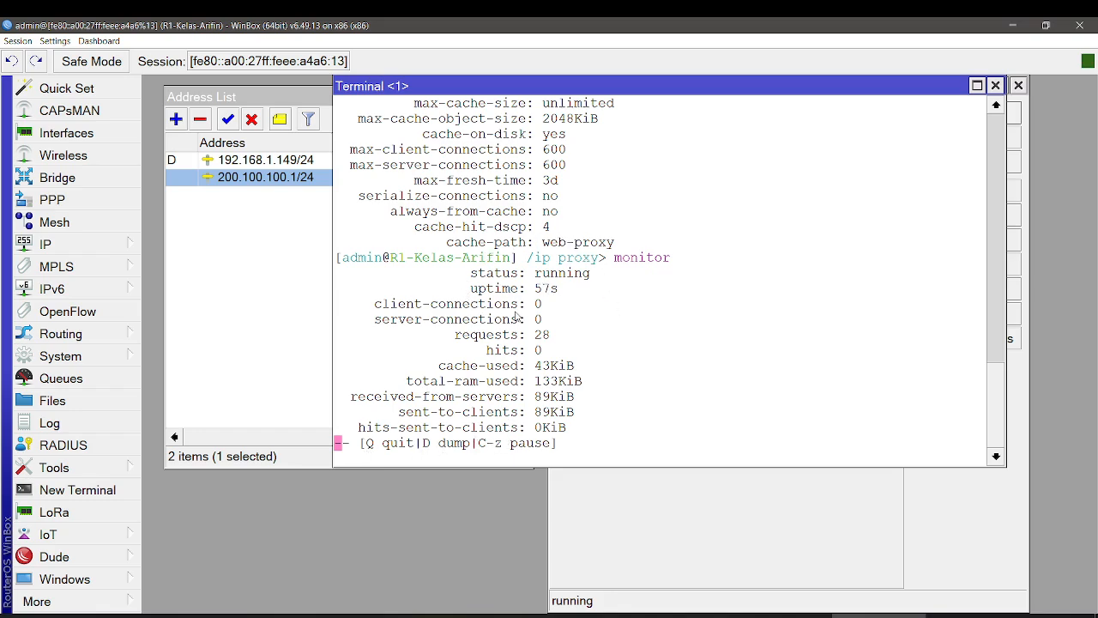
Step: Switch to the Windows 7 virtual machine and close the Local Area Connection Status and Network Connections windows
{"action": "left_click", "coordinate": [601, 616]}
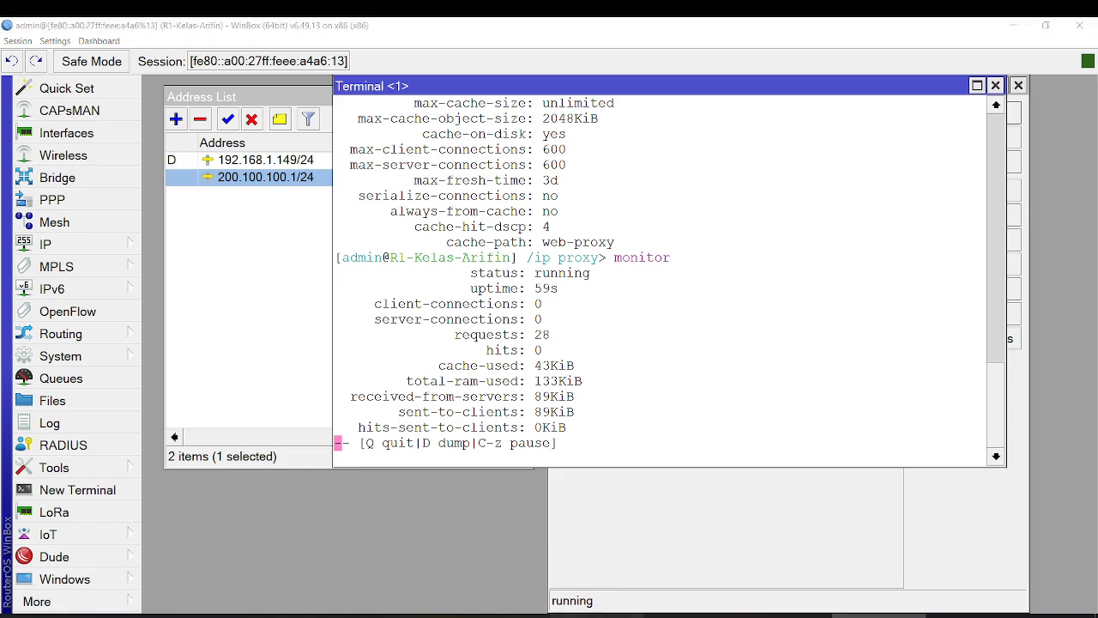
{"action": "left_click", "coordinate": [589, 438]}
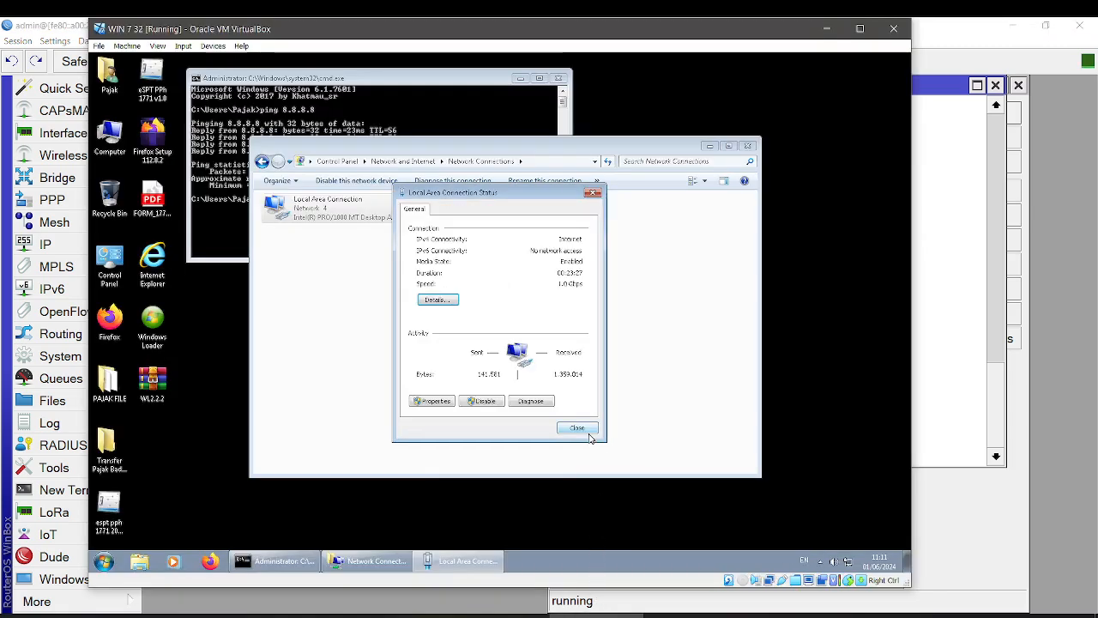
{"action": "left_click", "coordinate": [588, 431]}
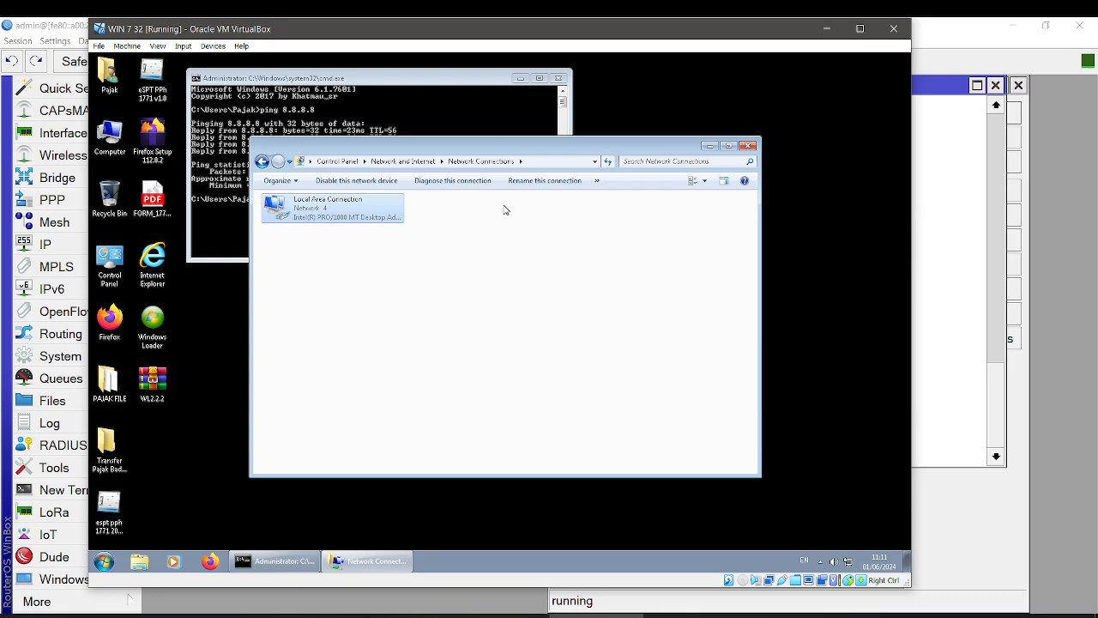
{"action": "left_click", "coordinate": [749, 146]}
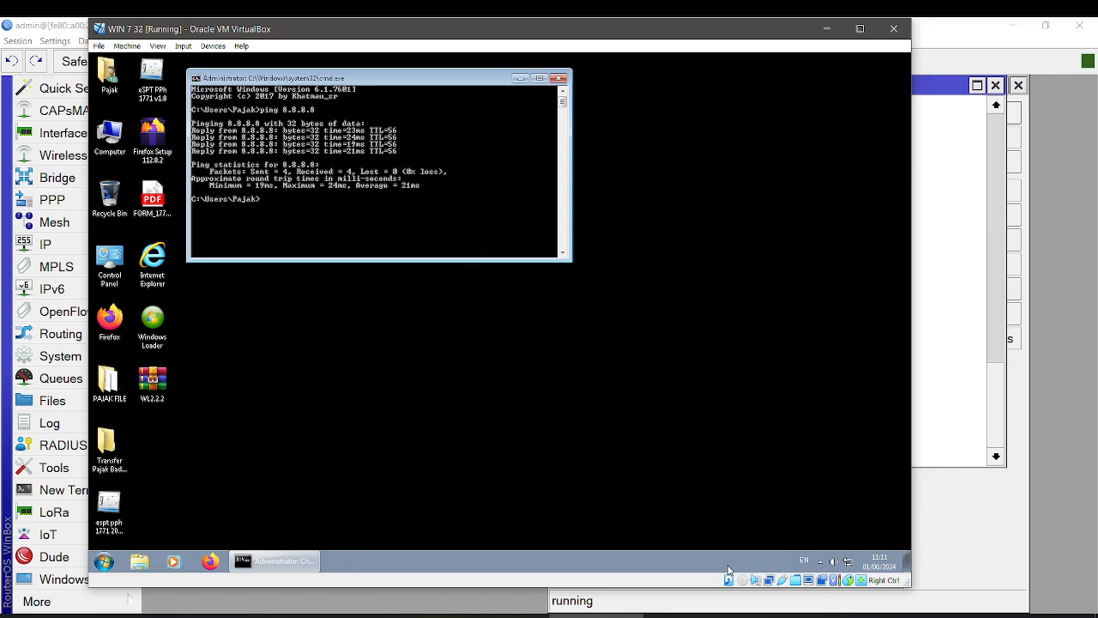
{"action": "key", "text": "super+plus"}
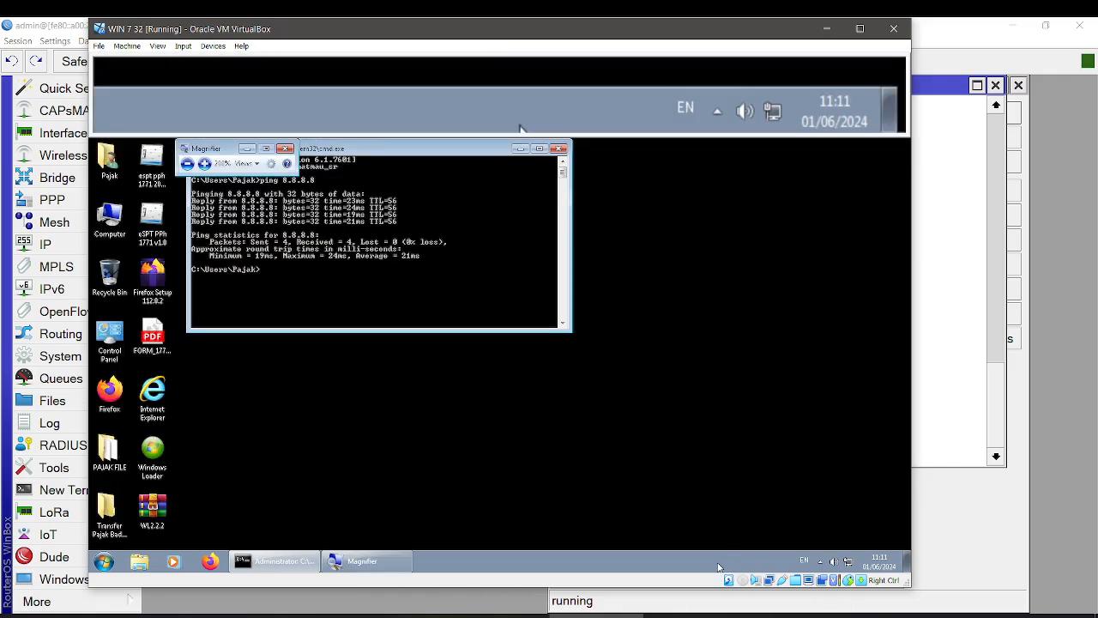
{"action": "left_click", "coordinate": [285, 149]}
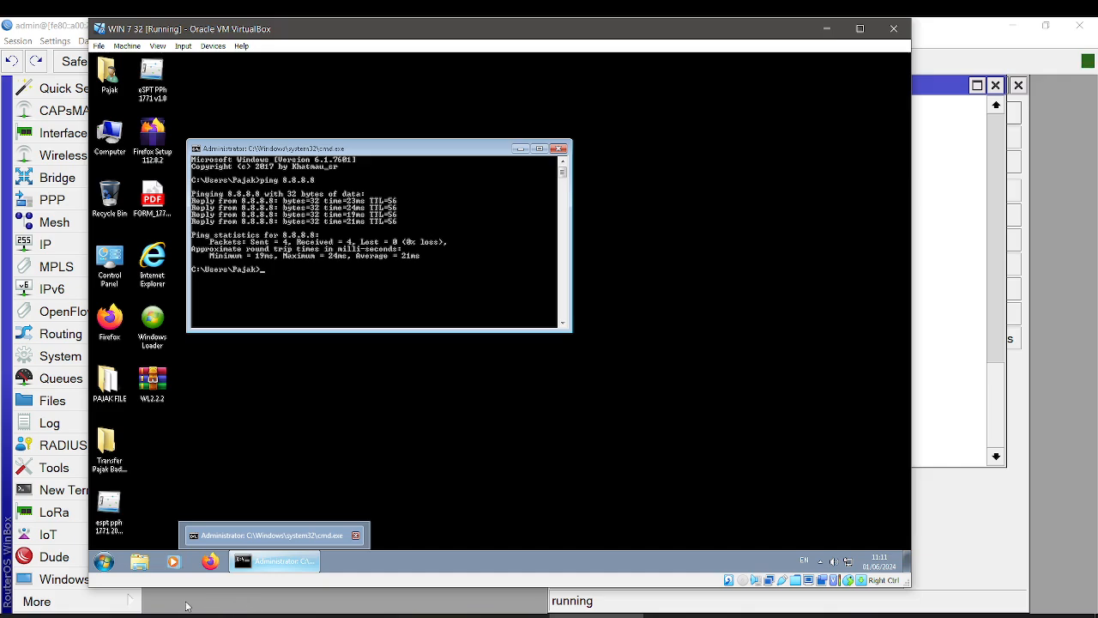
{"action": "key", "text": "super+plus"}
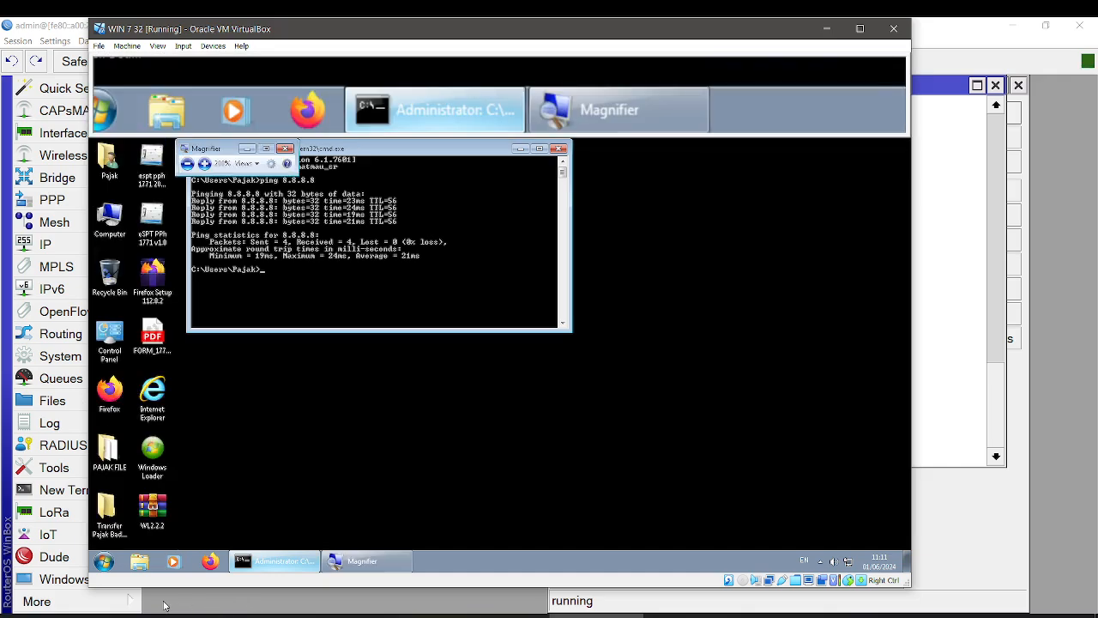
{"action": "key", "text": "super"}
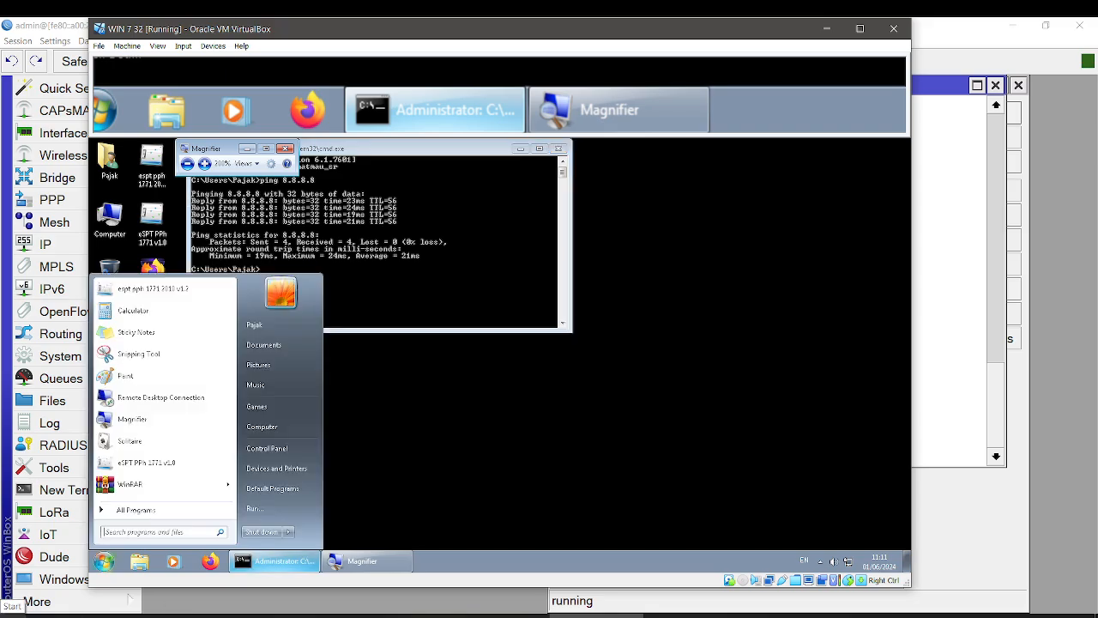
{"action": "right_click", "coordinate": [133, 532]}
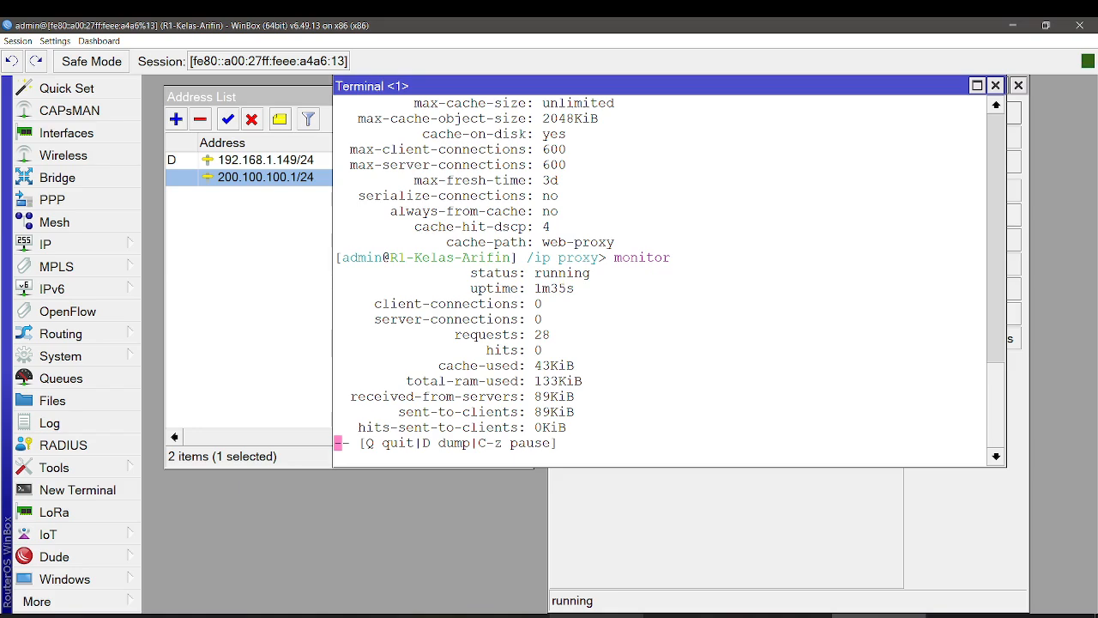
Step: Magnify the host screen and return to the Windows 7 virtual machine's desktop
{"action": "mouse_move", "coordinate": [504, 614]}
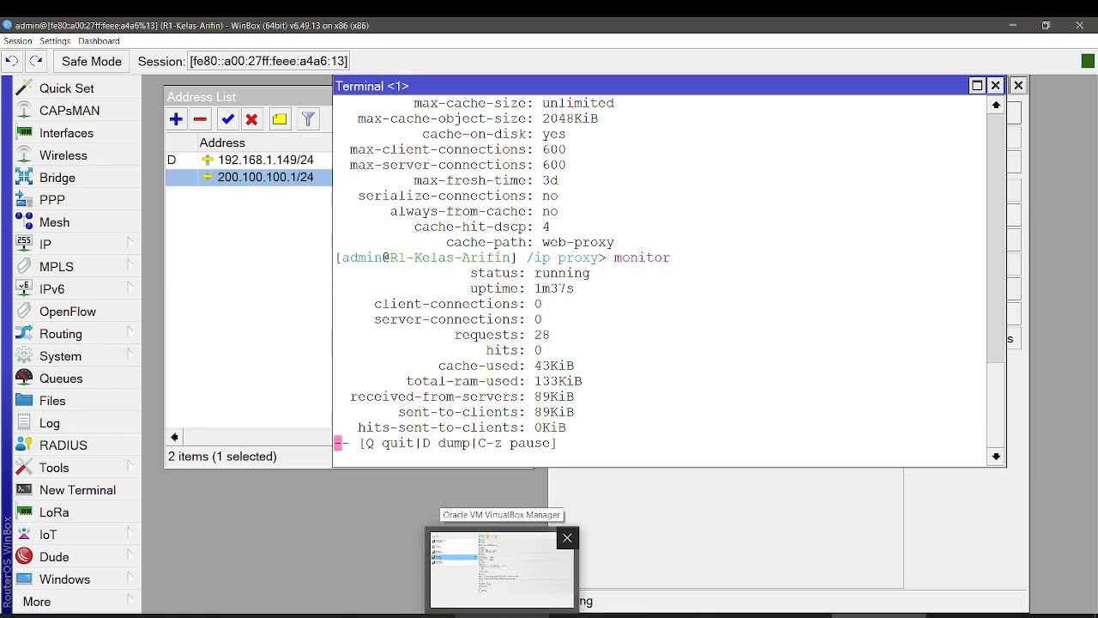
{"action": "key", "text": "super+plus"}
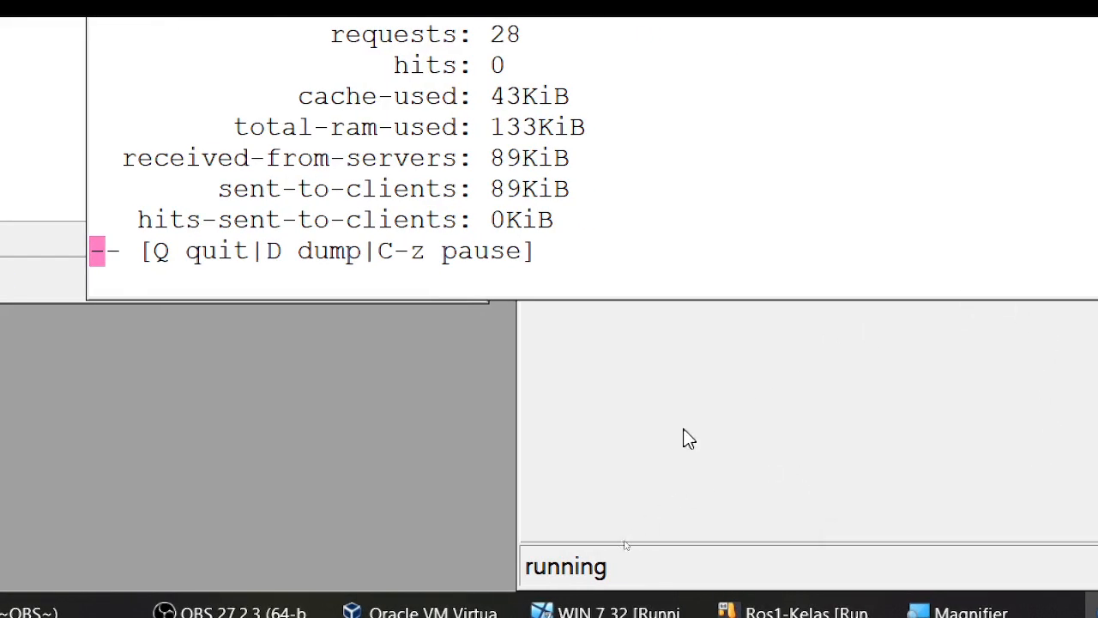
{"action": "left_click", "coordinate": [596, 609]}
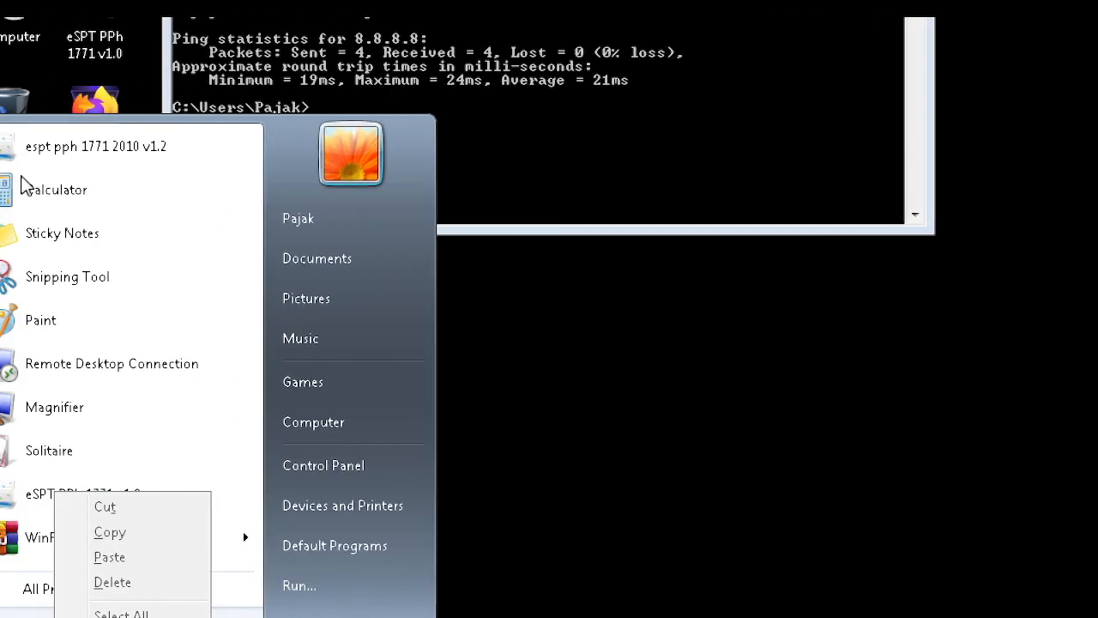
{"action": "left_click", "coordinate": [666, 406]}
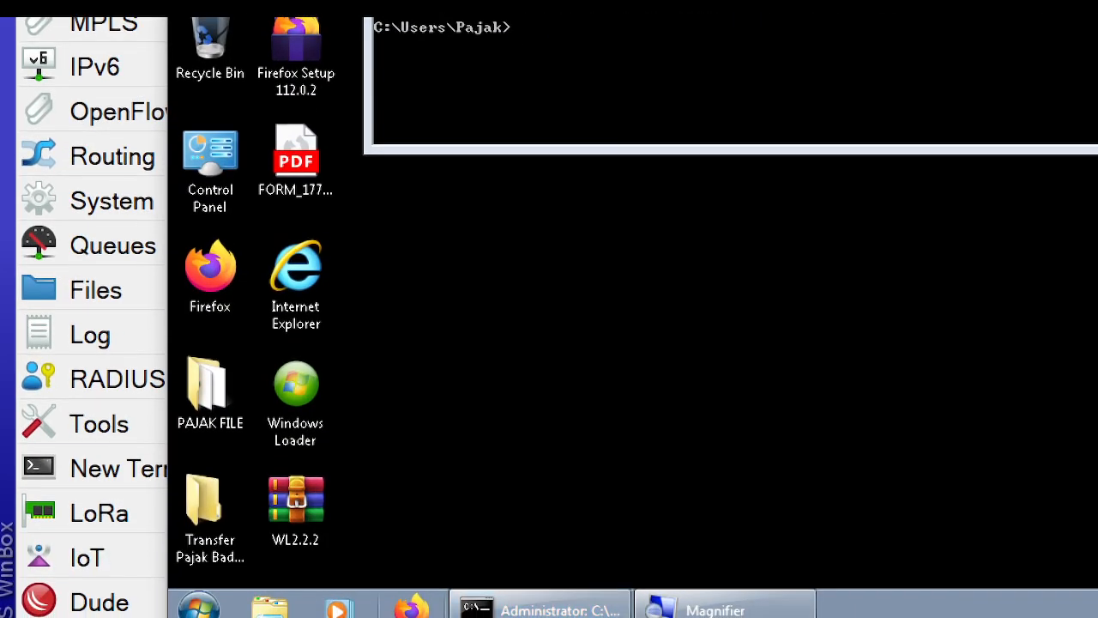
Step: Search Windows 7 for "proxy" and open the Configure proxy server settings
{"action": "left_click", "coordinate": [197, 610]}
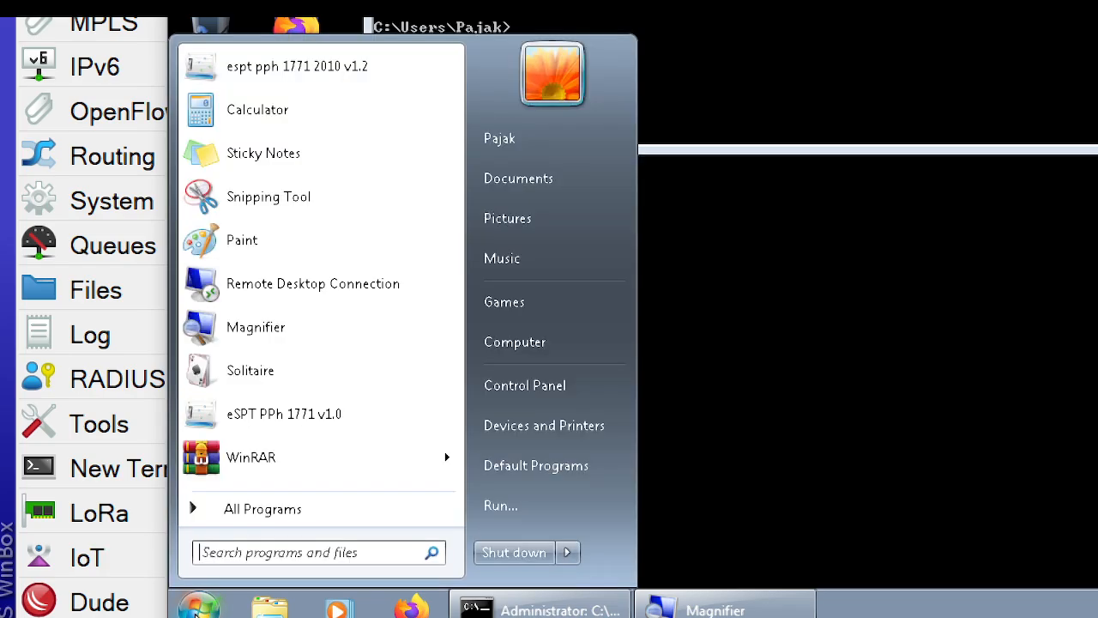
{"action": "type", "text": "proxy"}
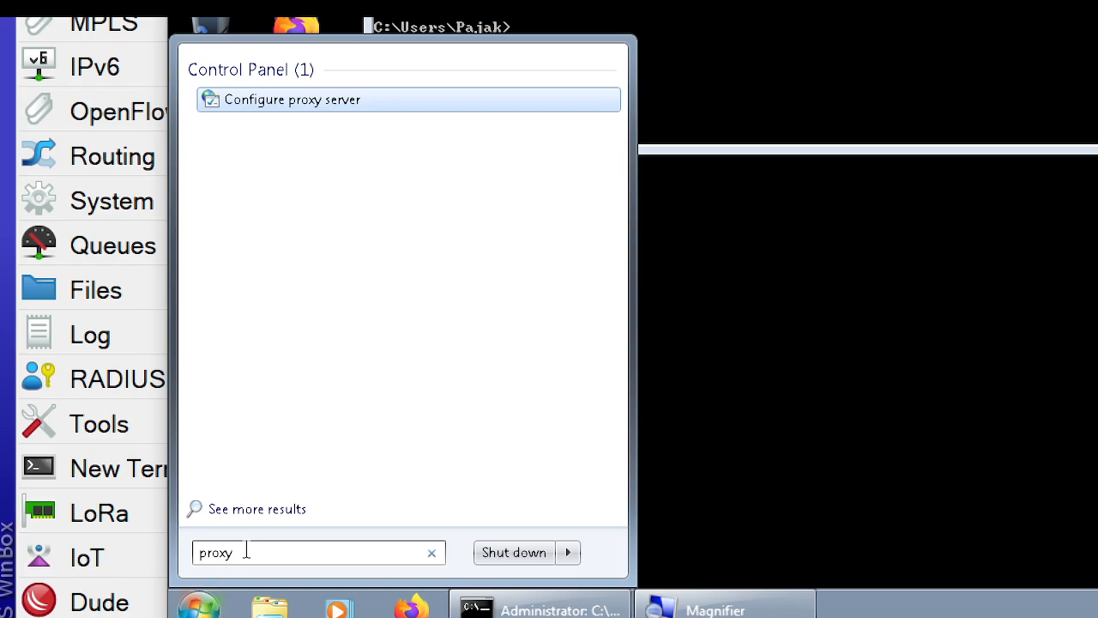
{"action": "left_click", "coordinate": [288, 107]}
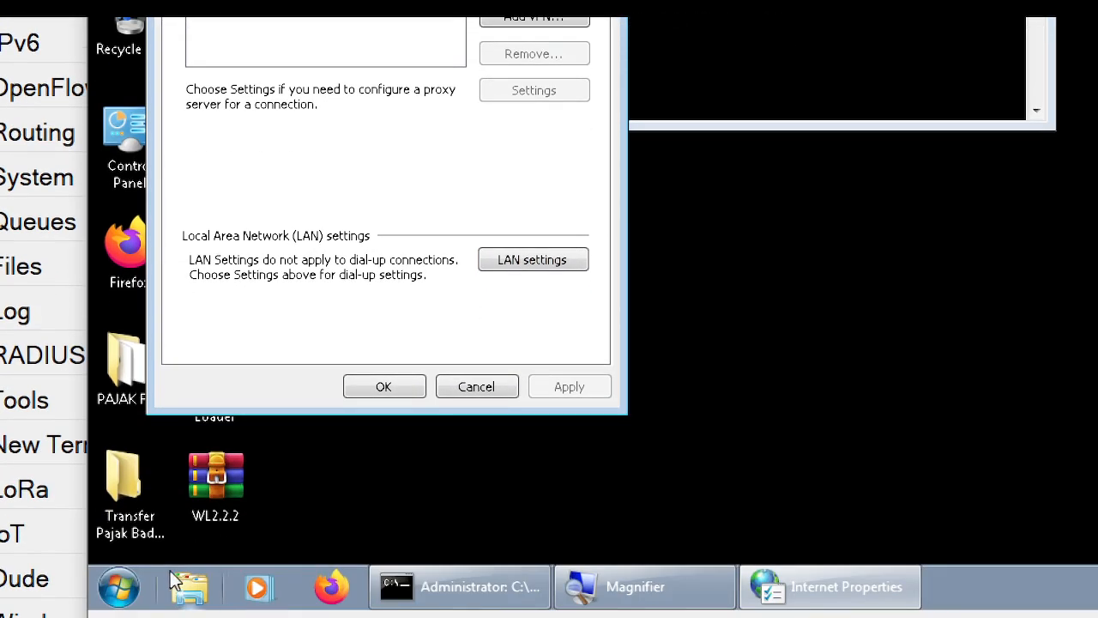
{"action": "left_click", "coordinate": [121, 585]}
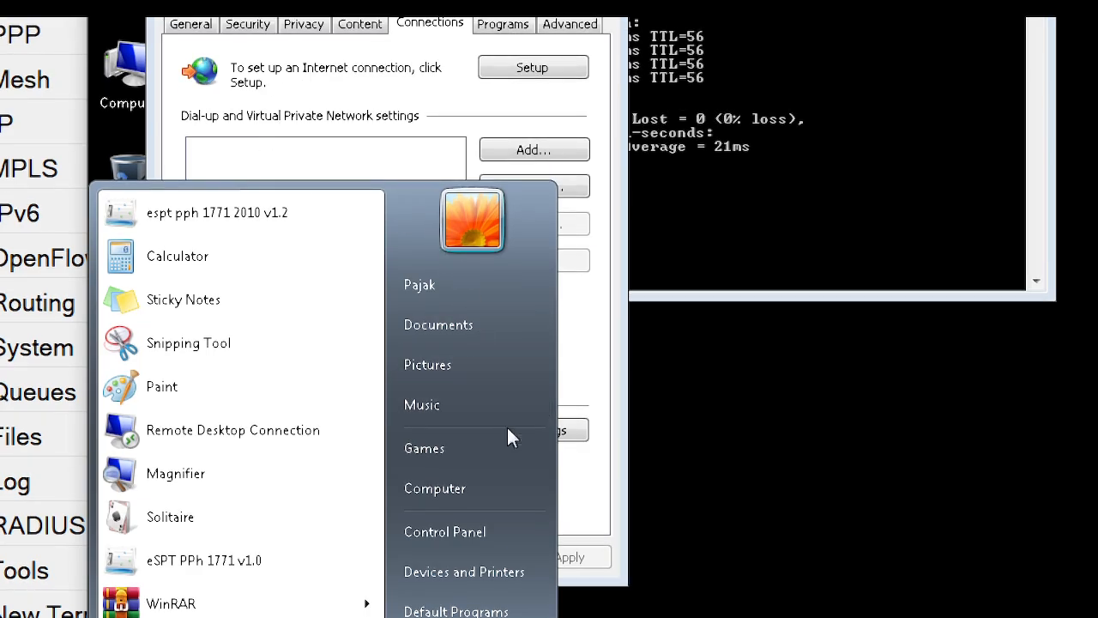
{"action": "left_click", "coordinate": [582, 495]}
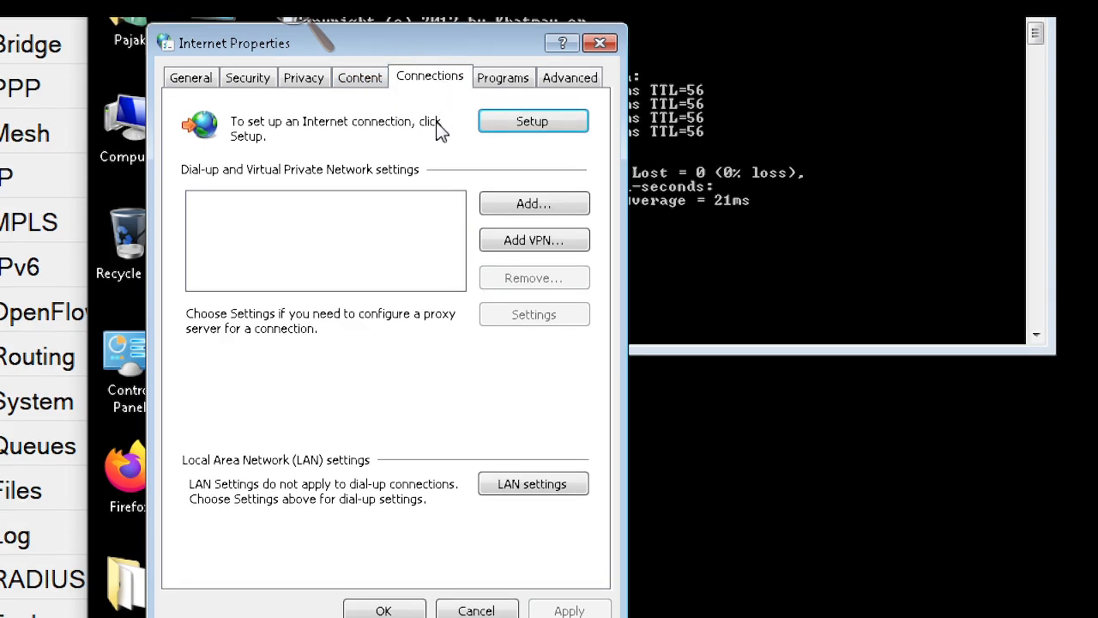
{"action": "left_click", "coordinate": [190, 79]}
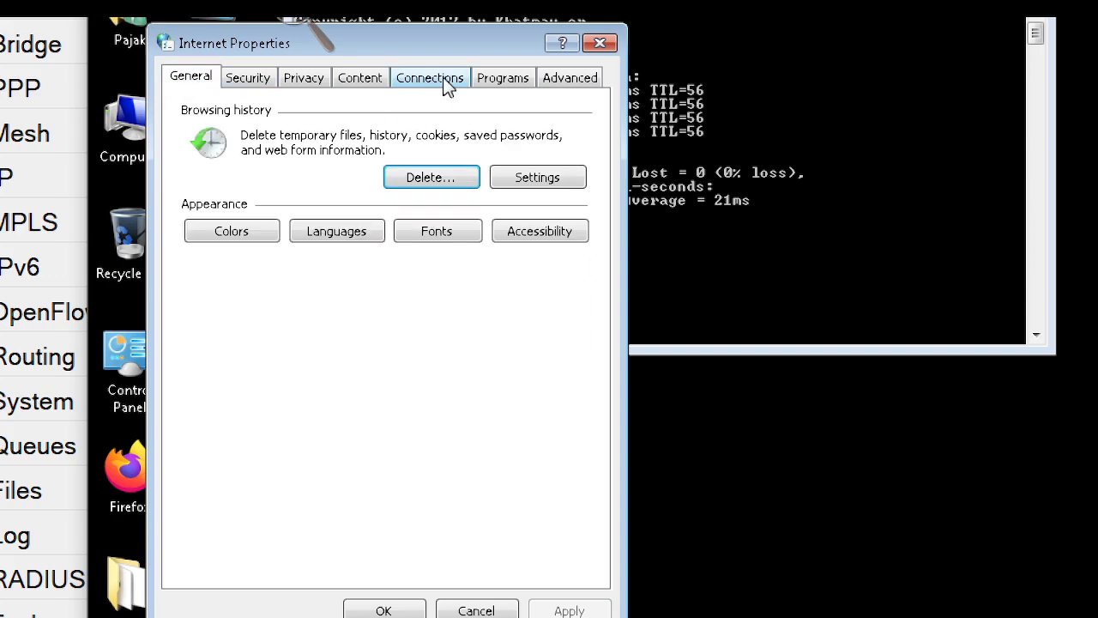
{"action": "left_click", "coordinate": [448, 81]}
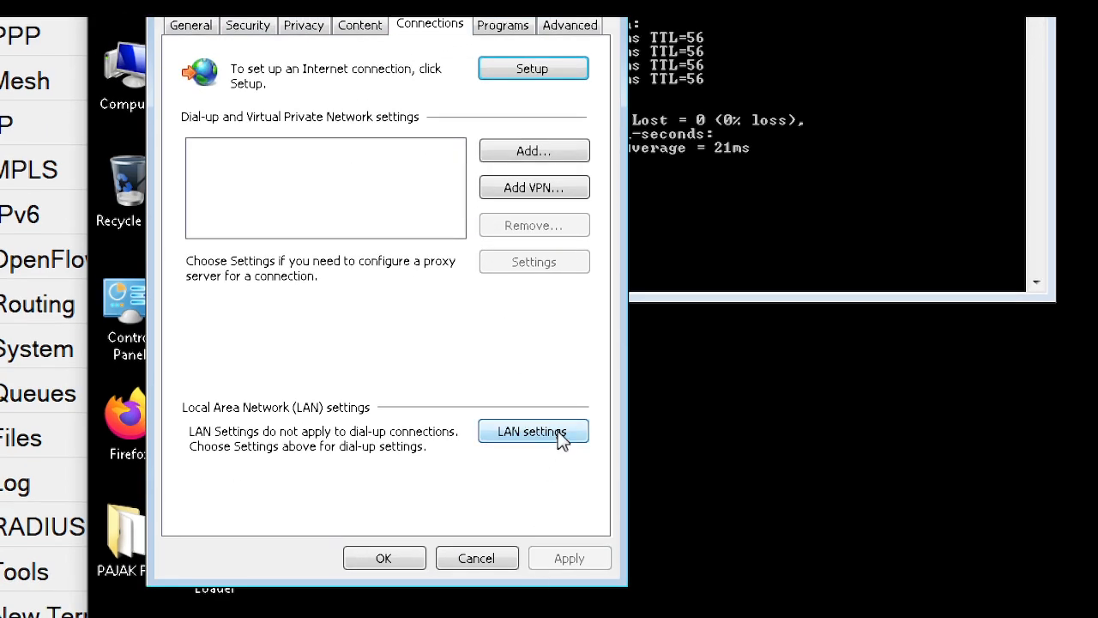
Step: Enable the LAN proxy server at address 200.100.100.1, port 8686, and bypass it for local addresses
{"action": "left_click", "coordinate": [560, 436]}
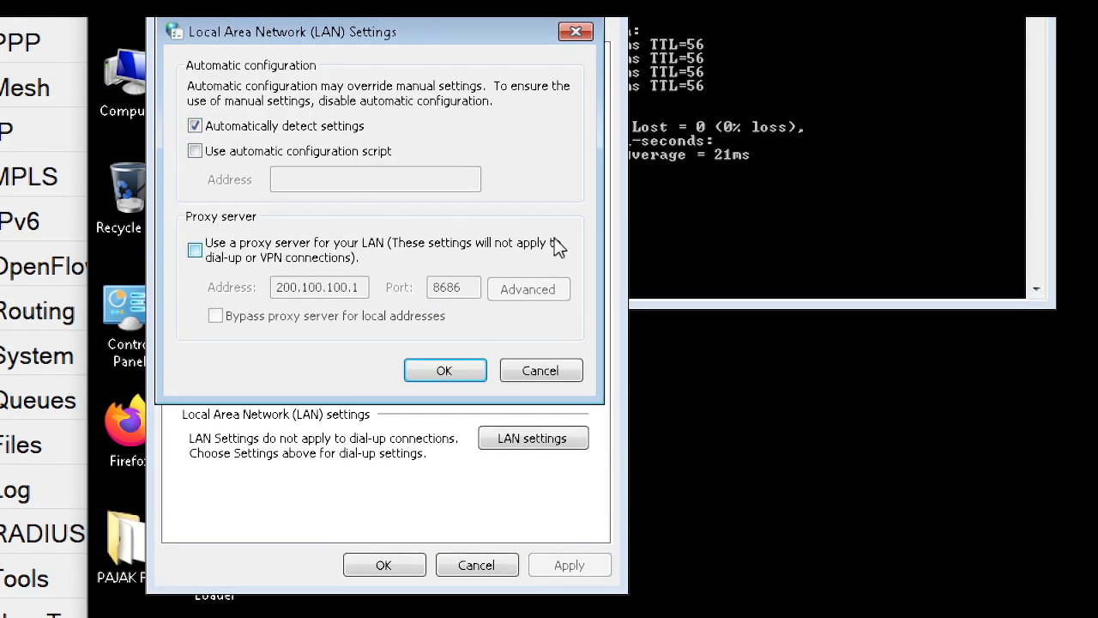
{"action": "left_click", "coordinate": [197, 252]}
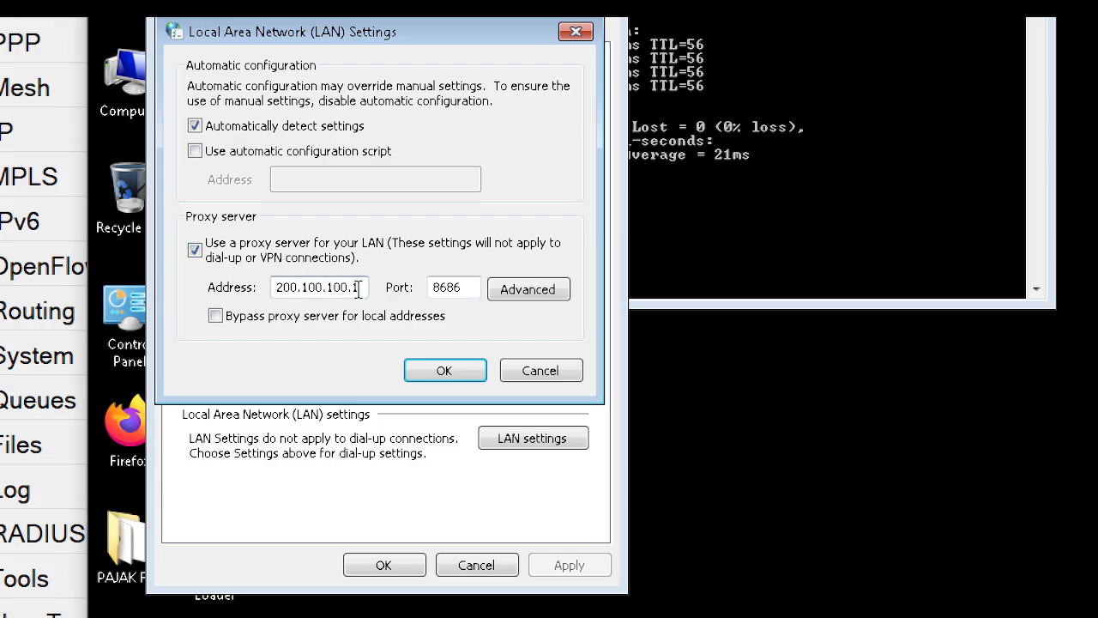
{"action": "left_click_drag", "start_coordinate": [363, 287], "coordinate": [266, 302]}
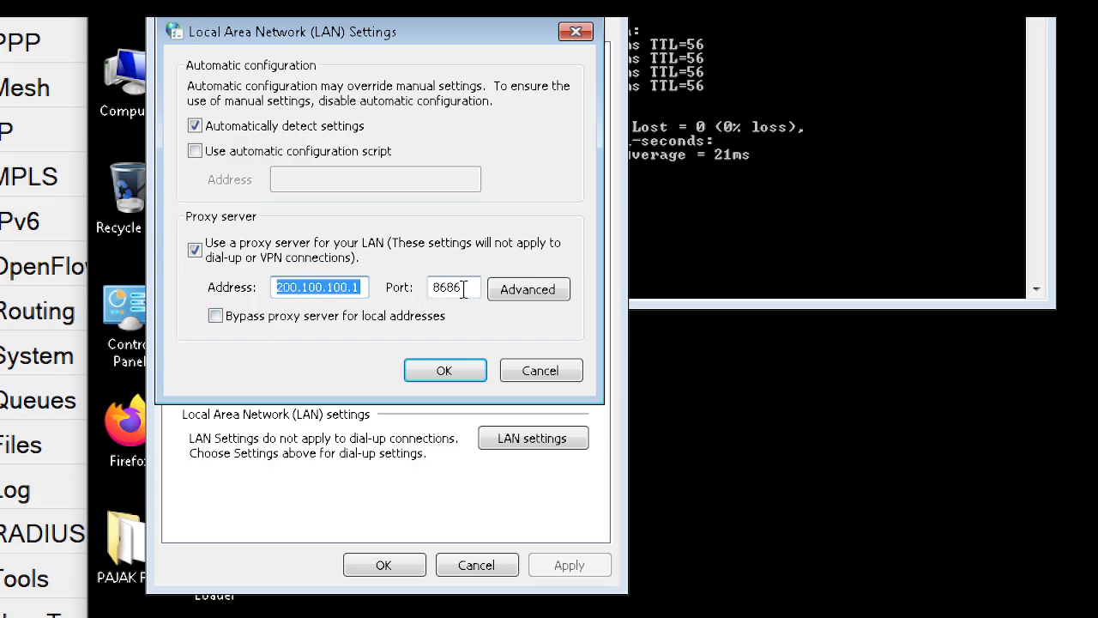
{"action": "left_click_drag", "start_coordinate": [463, 290], "coordinate": [437, 292]}
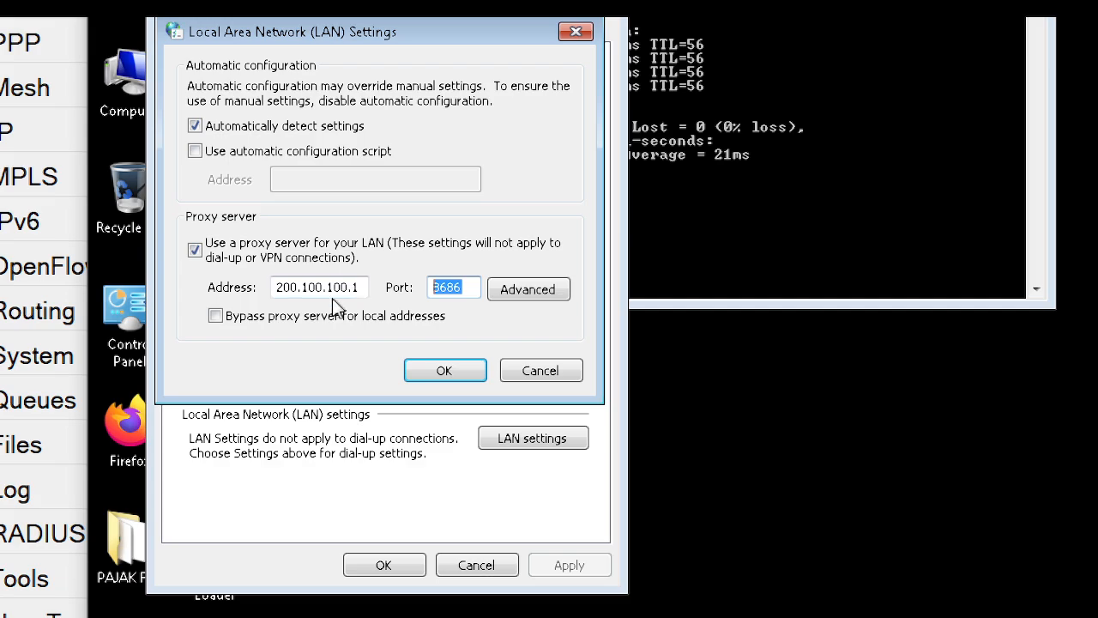
{"action": "left_click", "coordinate": [215, 316]}
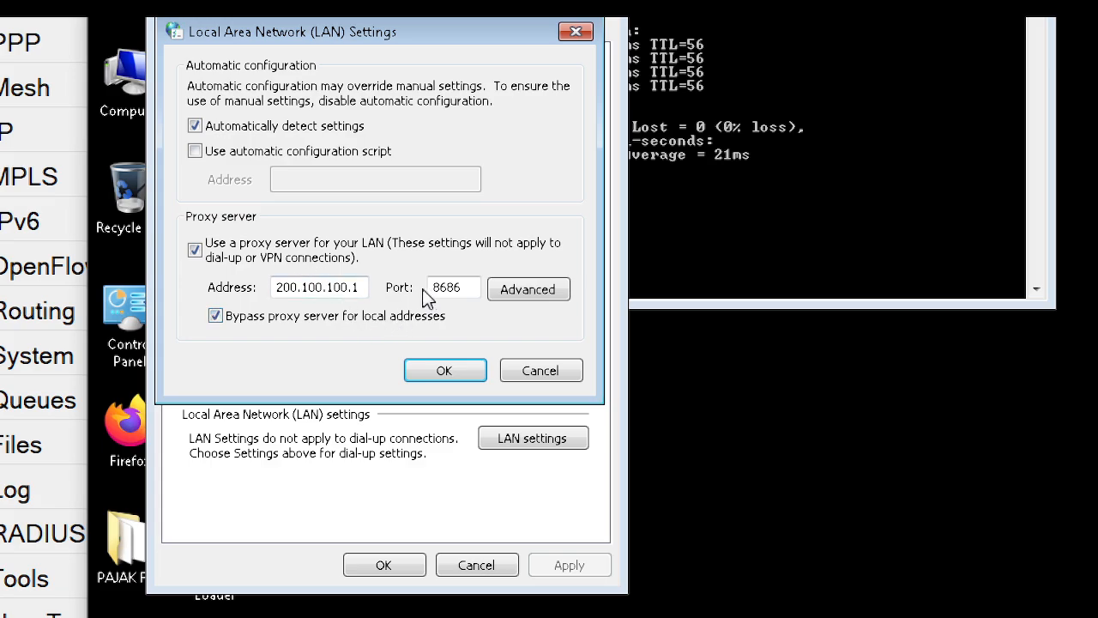
Step: Check the proxy server address and confirm both the LAN Settings and the Internet Properties dialogs
{"action": "left_click_drag", "start_coordinate": [369, 288], "coordinate": [240, 286]}
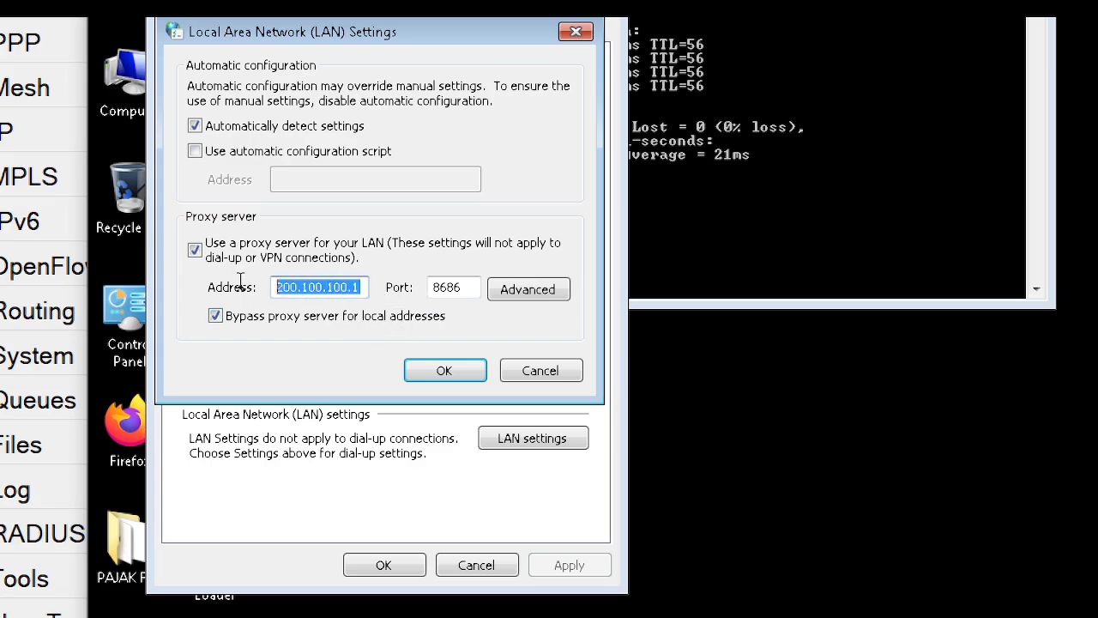
{"action": "left_click", "coordinate": [366, 285]}
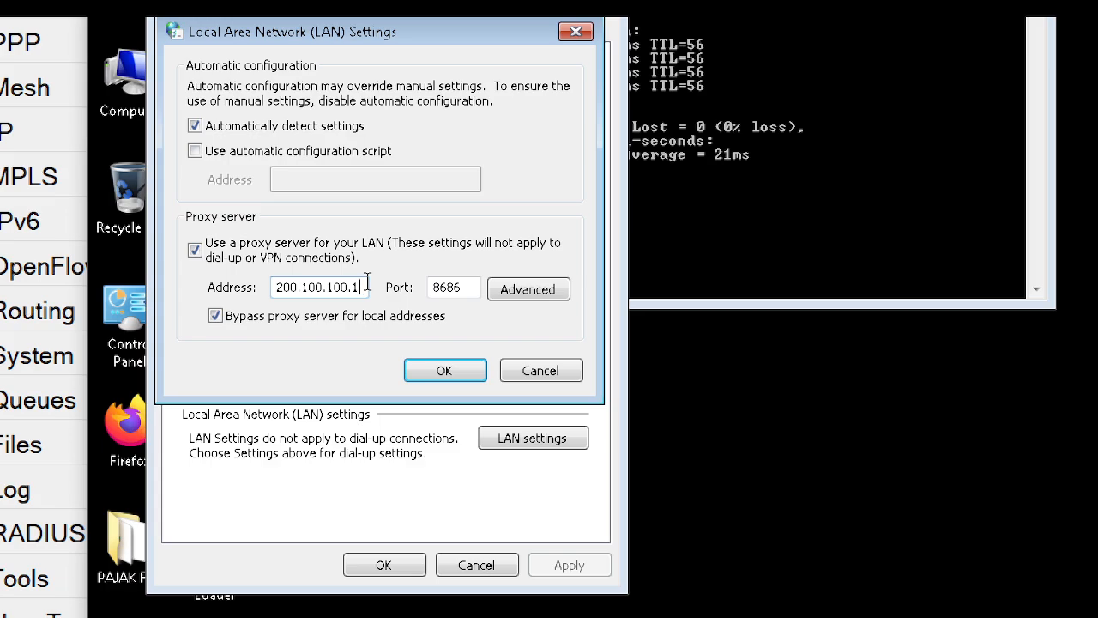
{"action": "left_click_drag", "start_coordinate": [367, 286], "coordinate": [259, 287]}
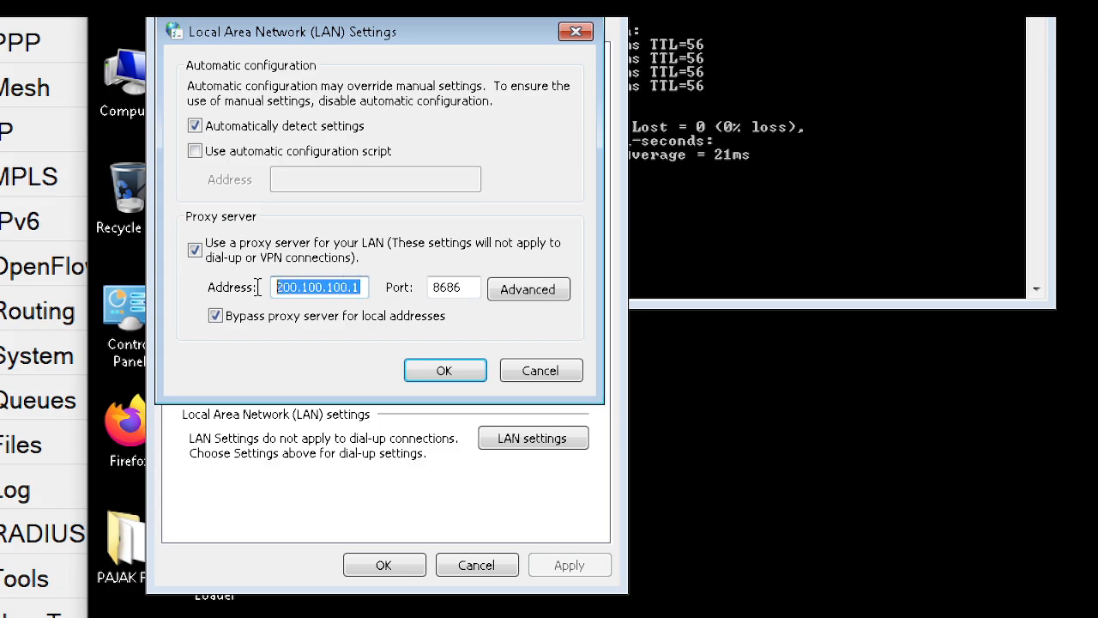
{"action": "left_click", "coordinate": [364, 288]}
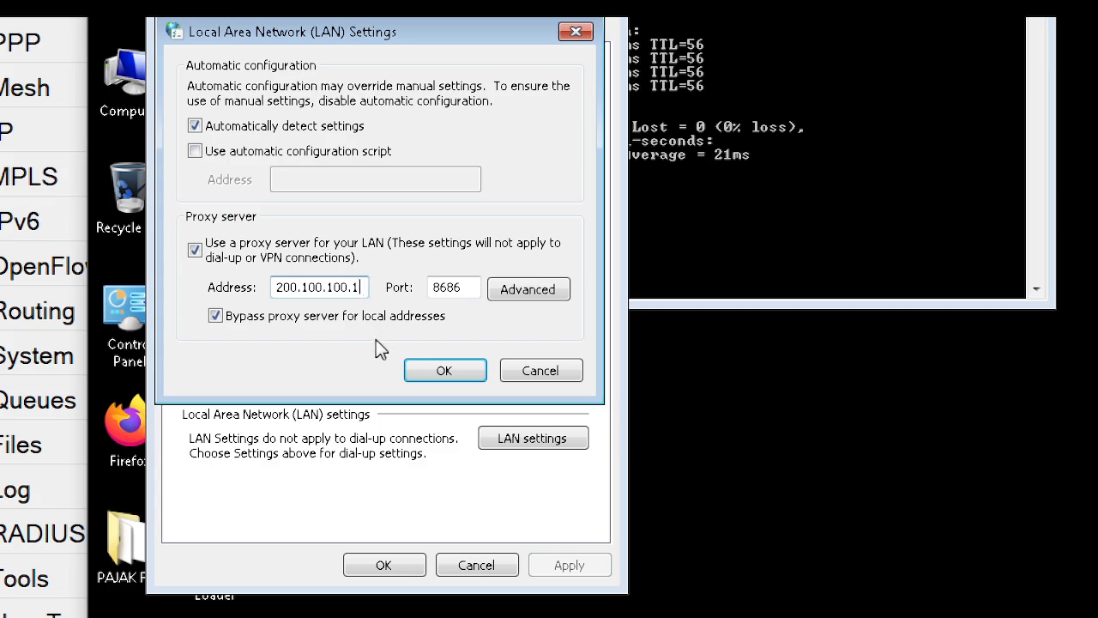
{"action": "left_click", "coordinate": [445, 369]}
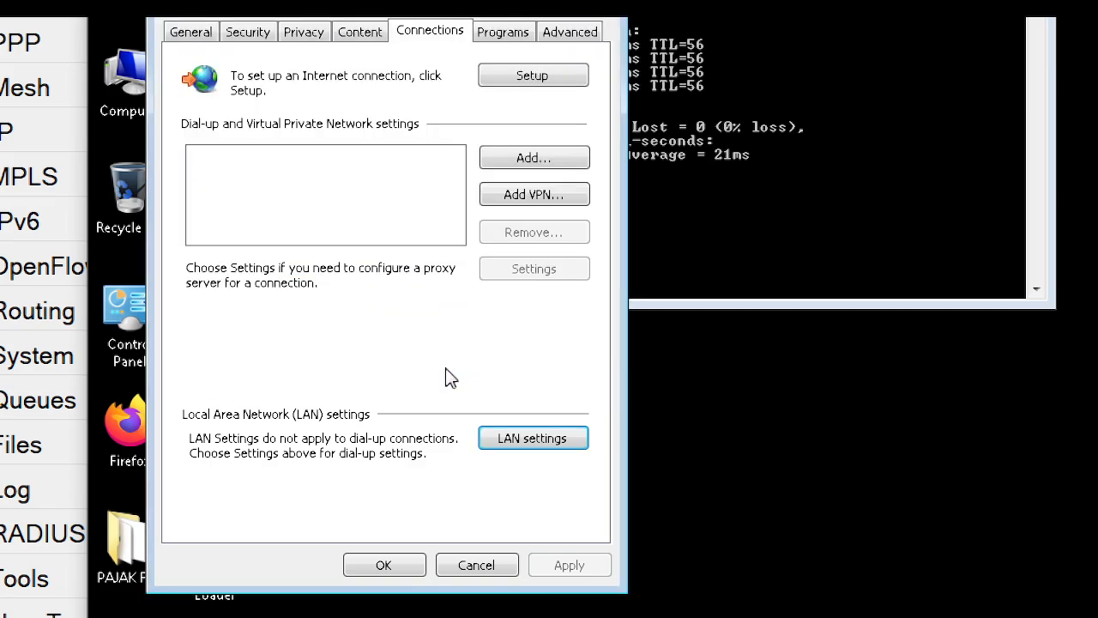
{"action": "left_click", "coordinate": [383, 565]}
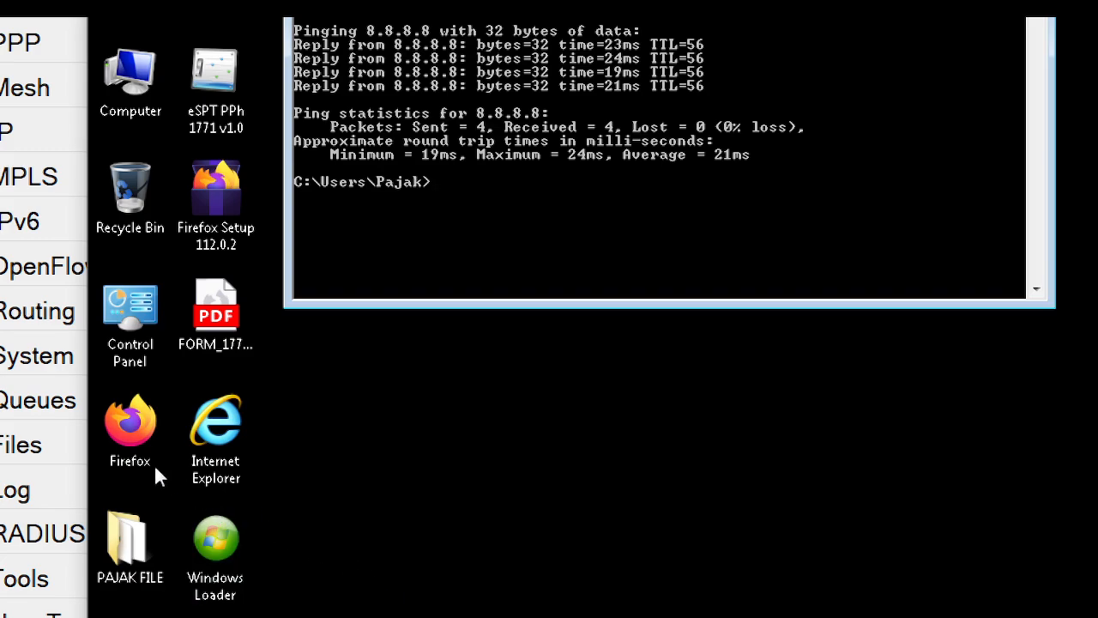
Step: Close the crashed Internet Explorer and load google.com in Firefox instead
{"action": "left_click", "coordinate": [208, 450]}
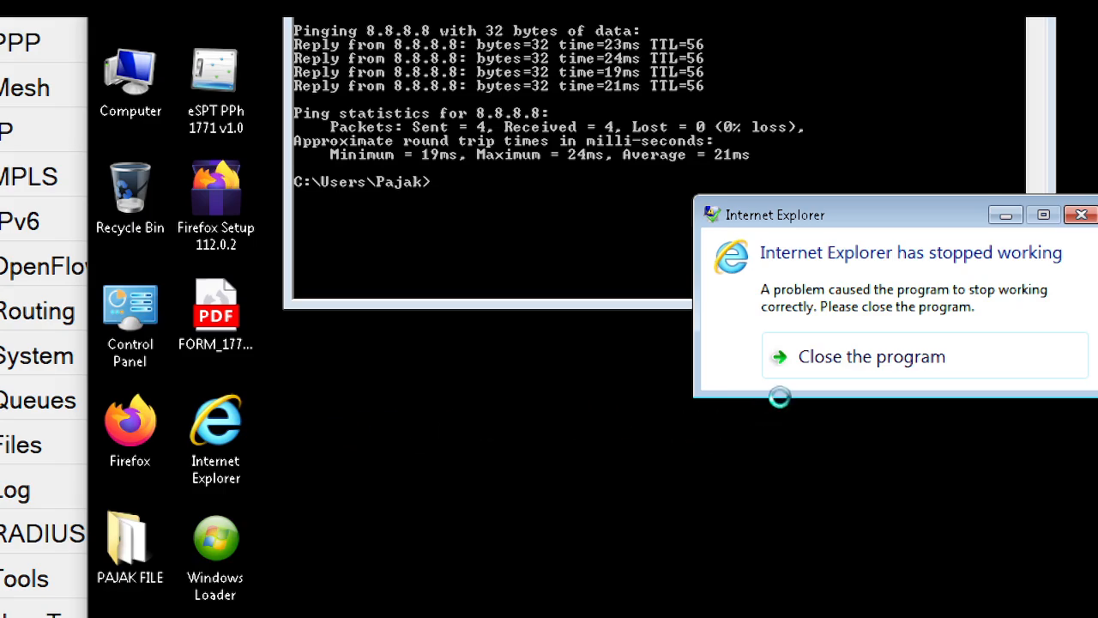
{"action": "left_click", "coordinate": [915, 368]}
{"action": "double_click", "coordinate": [142, 430]}
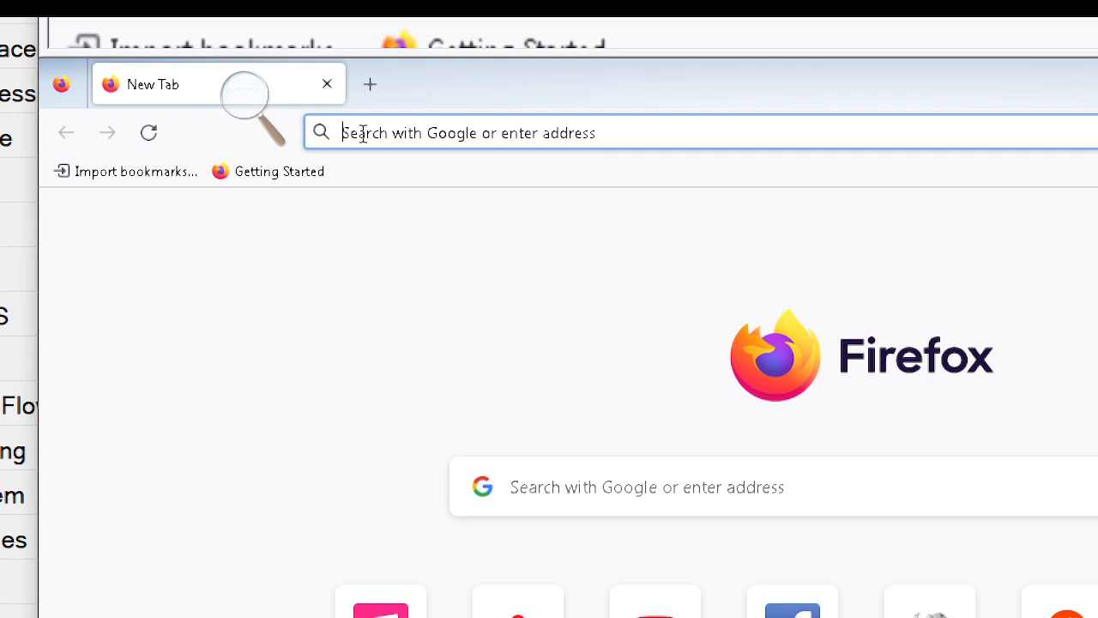
{"action": "type", "text": "googl"}
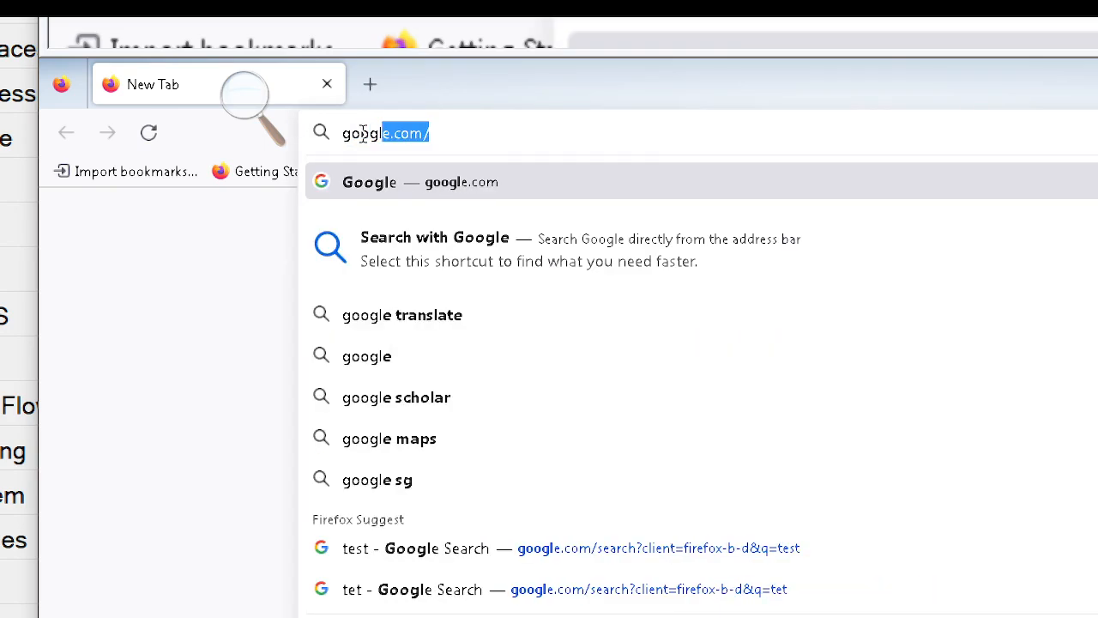
{"action": "key", "text": "Return"}
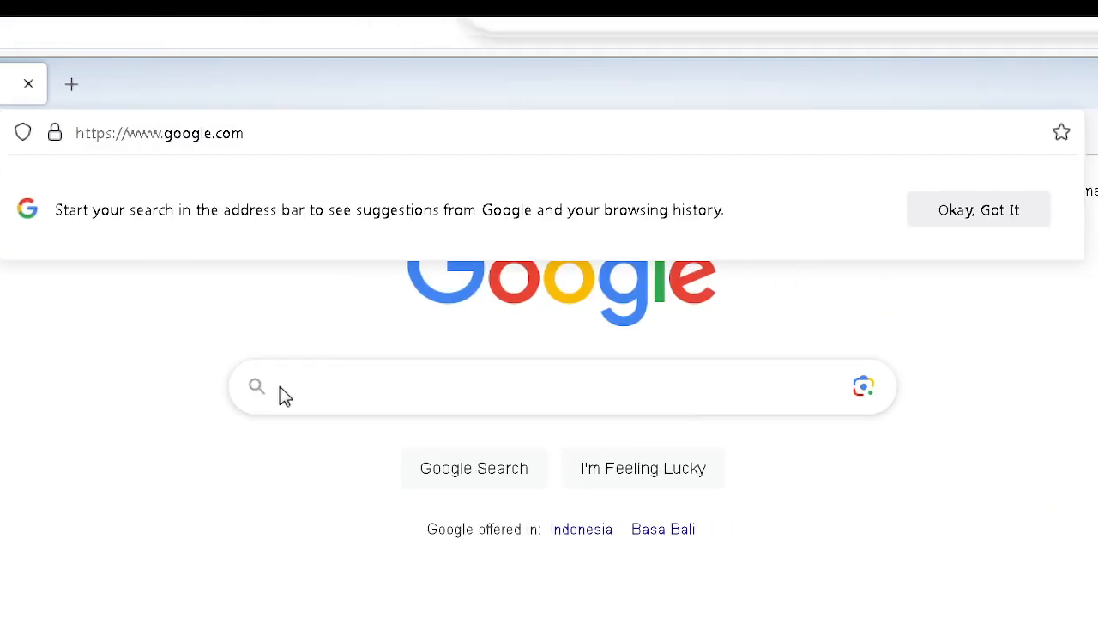
Step: Run the trending Google search about the Lok Sabha member and browse its top stories
{"action": "left_click", "coordinate": [311, 387]}
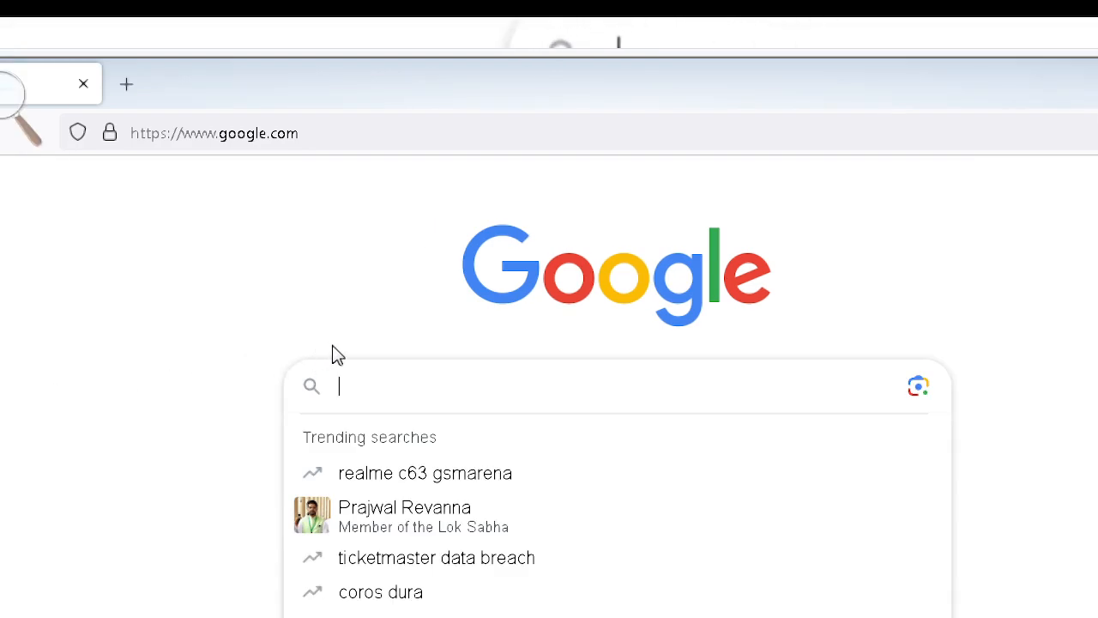
{"action": "left_click", "coordinate": [424, 522]}
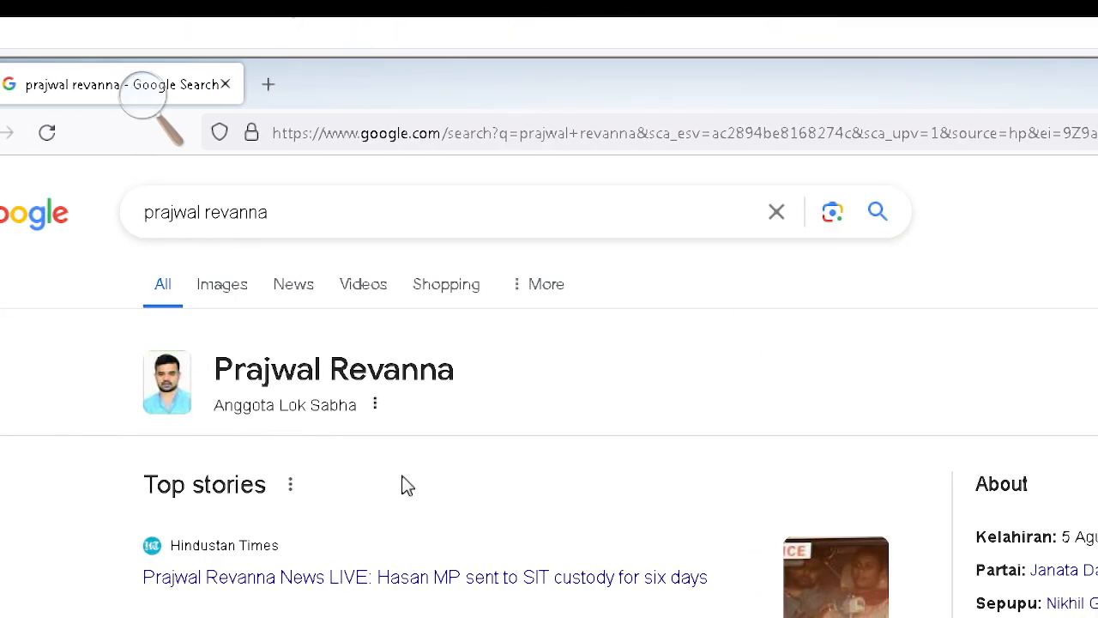
{"action": "scroll", "coordinate": [403, 481], "scroll_direction": "down", "scroll_amount": 1}
{"action": "left_click", "coordinate": [405, 478]}
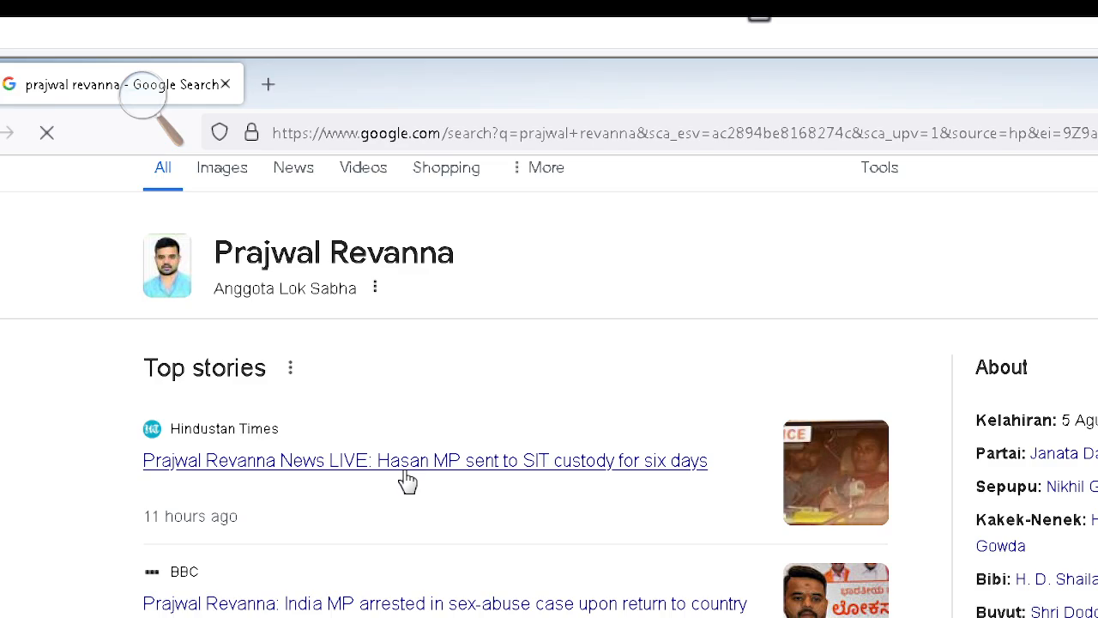
Step: Switch to WinBox at normal magnification and view the terminal's monitor output and the Web Proxy Settings status
{"action": "key", "text": "super"}
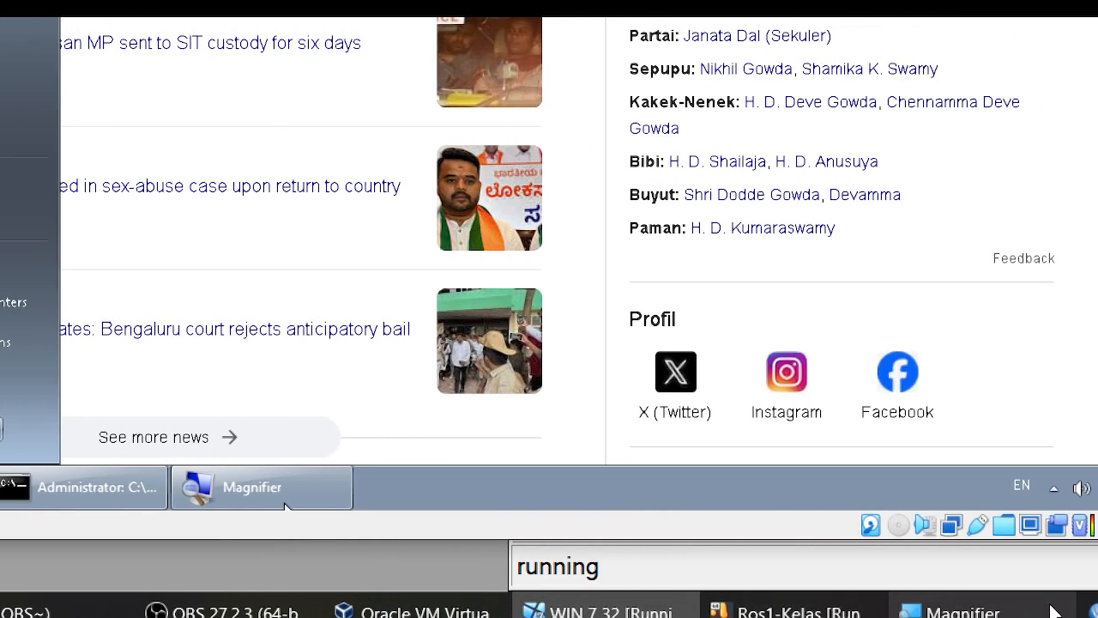
{"action": "left_click", "coordinate": [789, 612]}
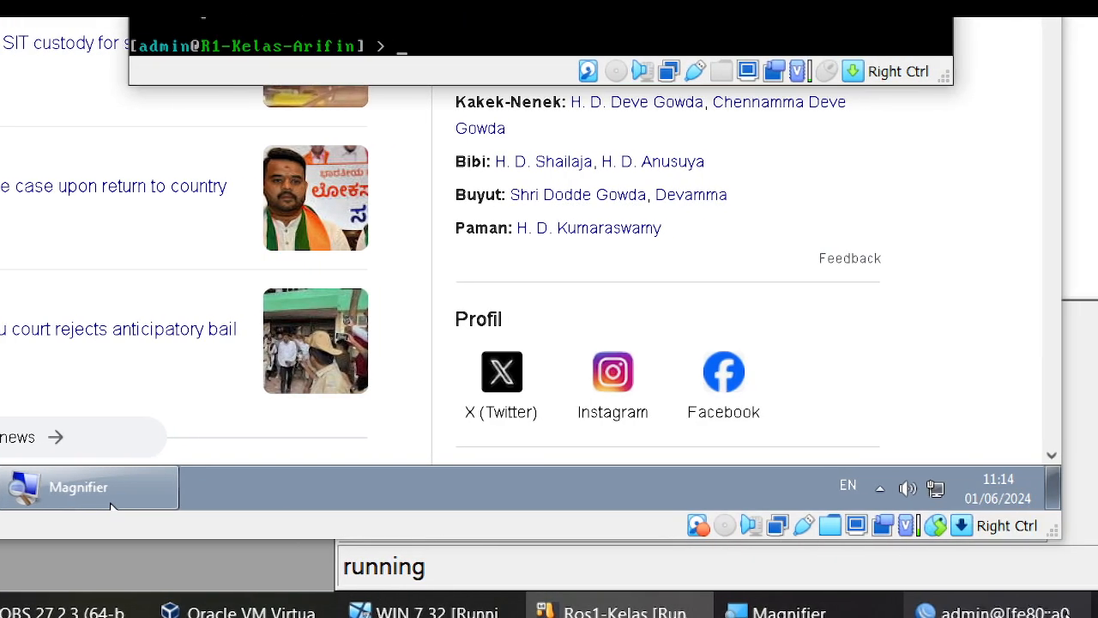
{"action": "left_click", "coordinate": [1012, 612]}
{"action": "key", "text": "super+minus"}
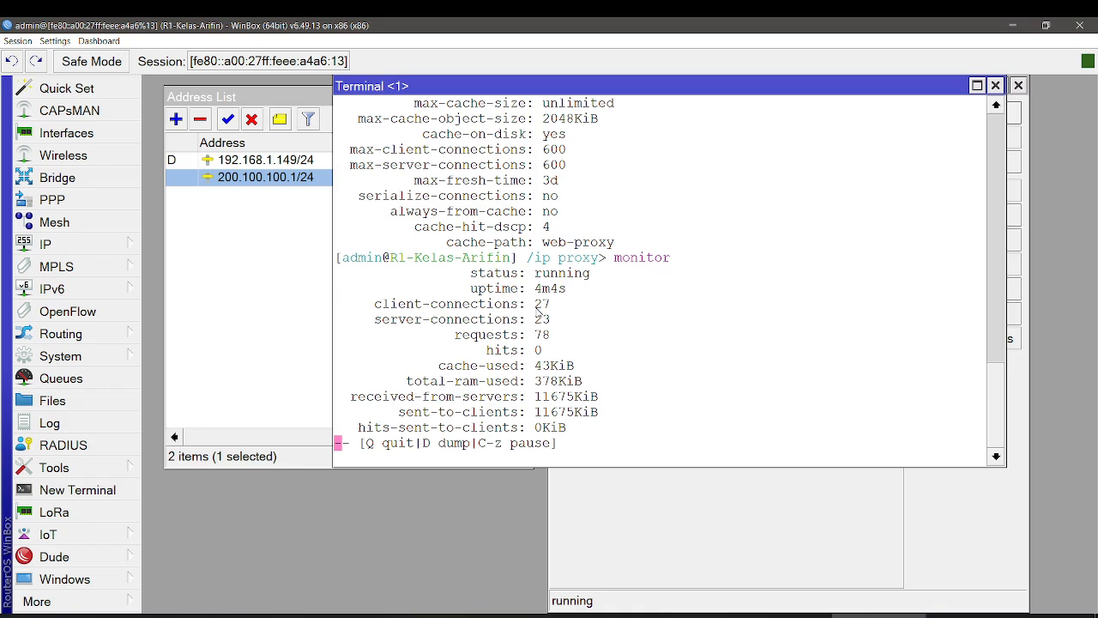
{"action": "left_click", "coordinate": [590, 486]}
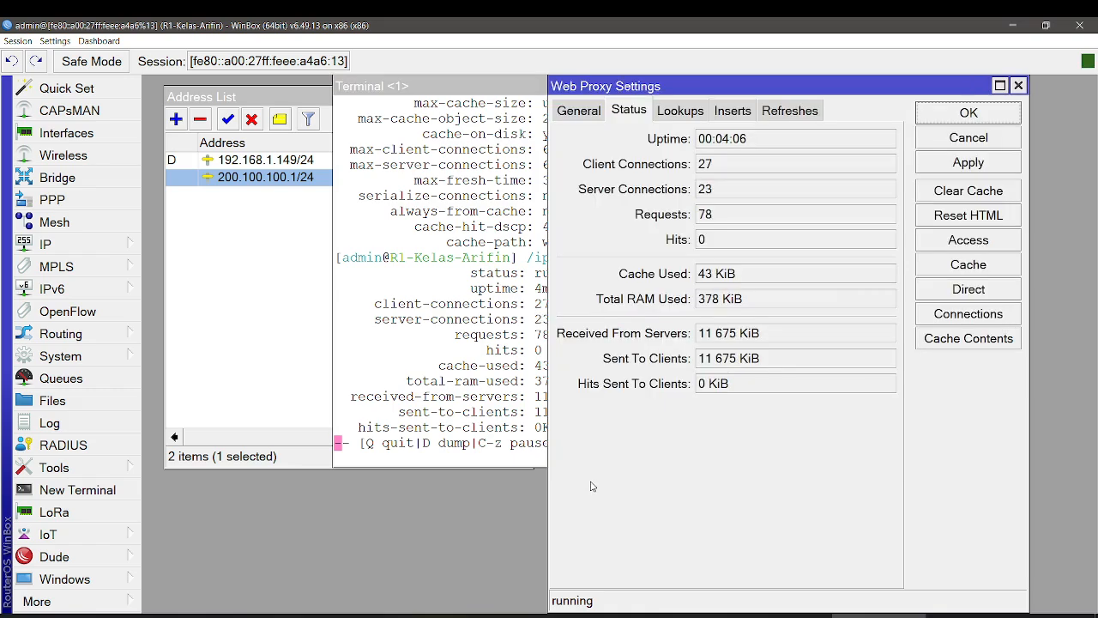
Step: Close the Web Proxy Access list and examine the client and server entries in Web Proxy Connections
{"action": "left_click", "coordinate": [967, 243]}
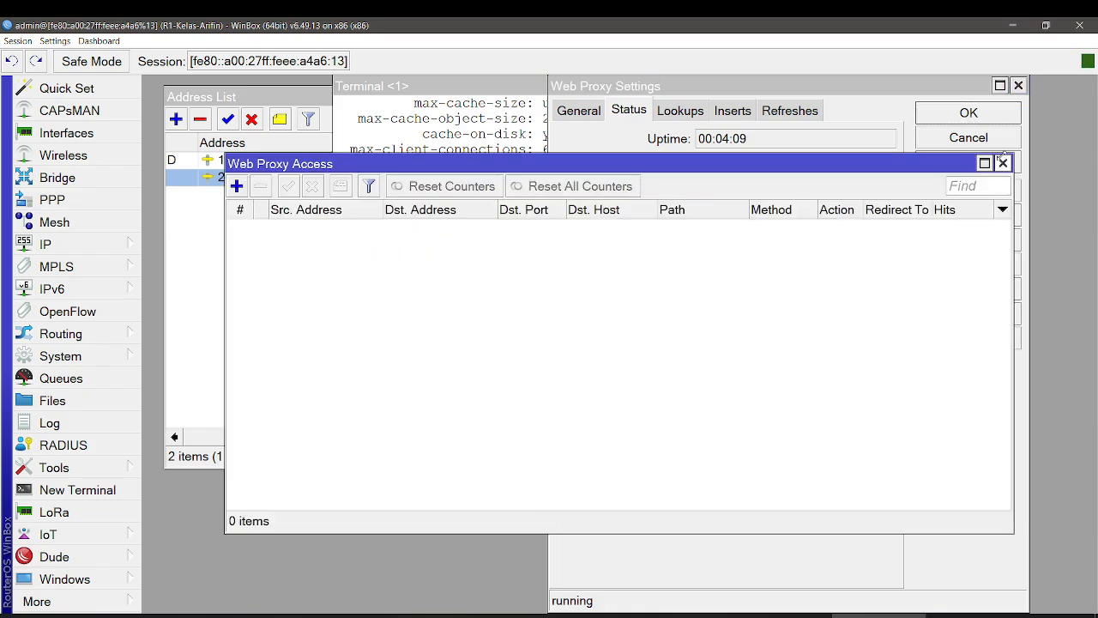
{"action": "left_click", "coordinate": [1003, 163]}
{"action": "left_click", "coordinate": [959, 314]}
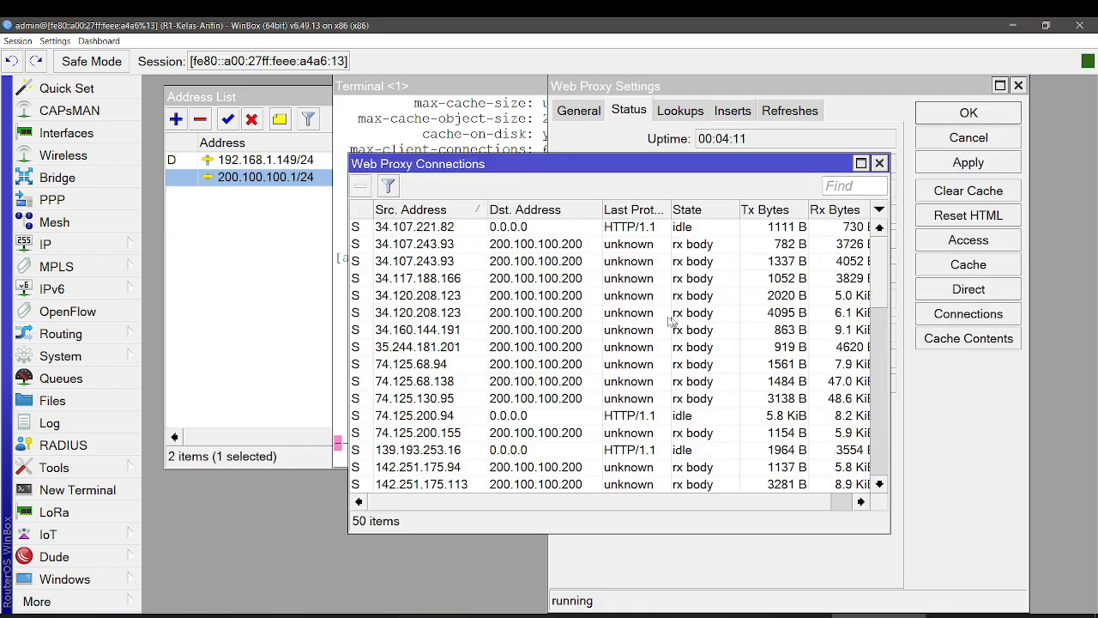
{"action": "scroll", "coordinate": [482, 263], "scroll_direction": "down", "scroll_amount": 2}
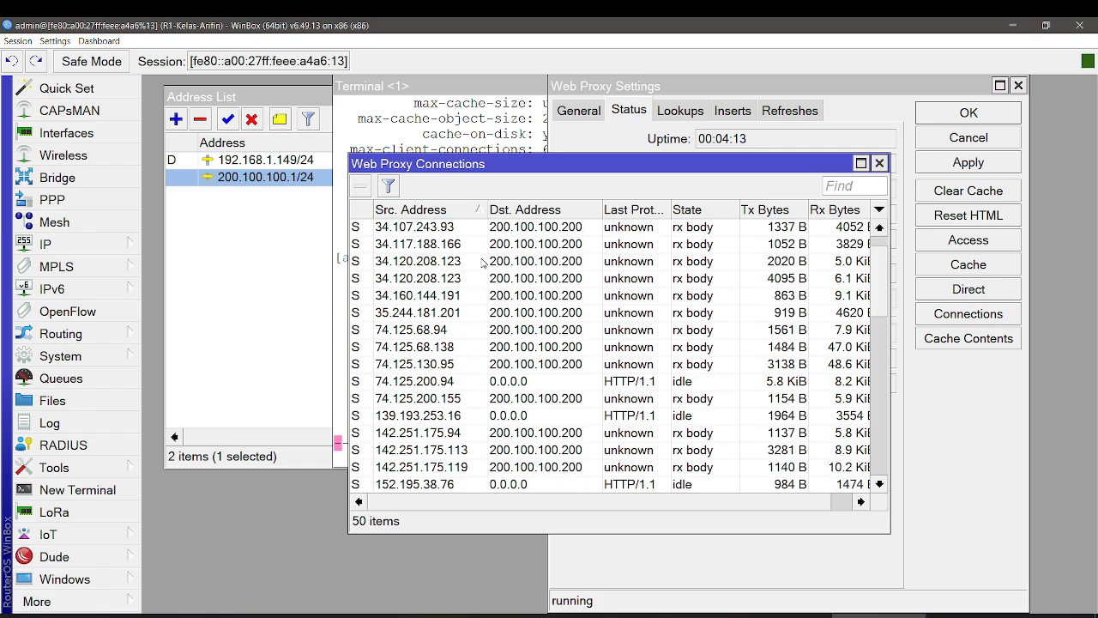
{"action": "scroll", "coordinate": [482, 263], "scroll_direction": "down", "scroll_amount": 13}
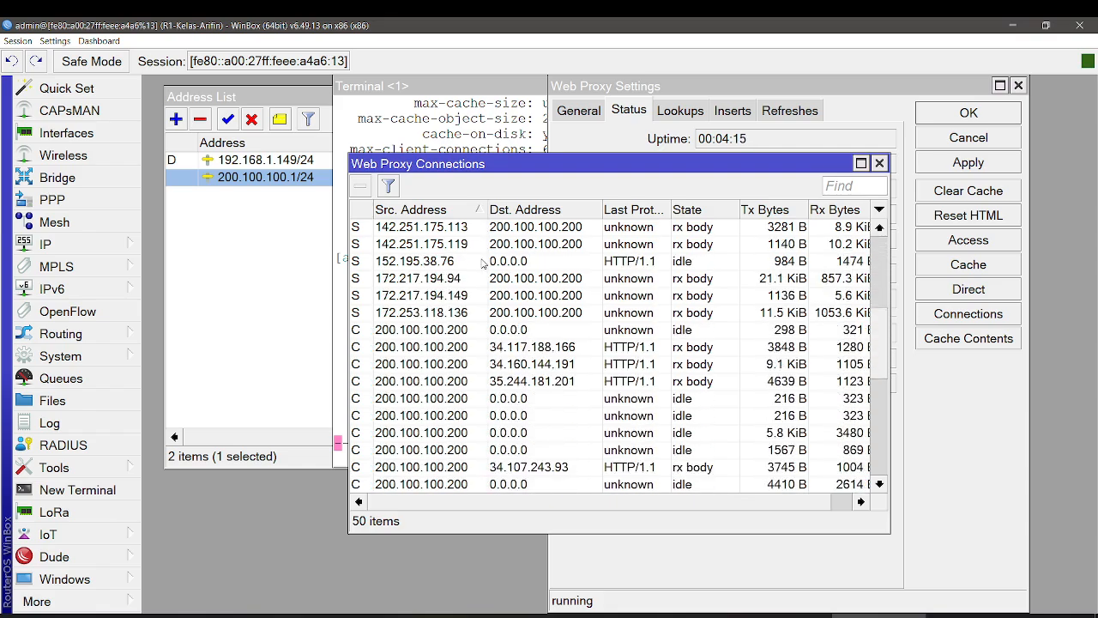
{"action": "scroll", "coordinate": [482, 263], "scroll_direction": "down", "scroll_amount": 1}
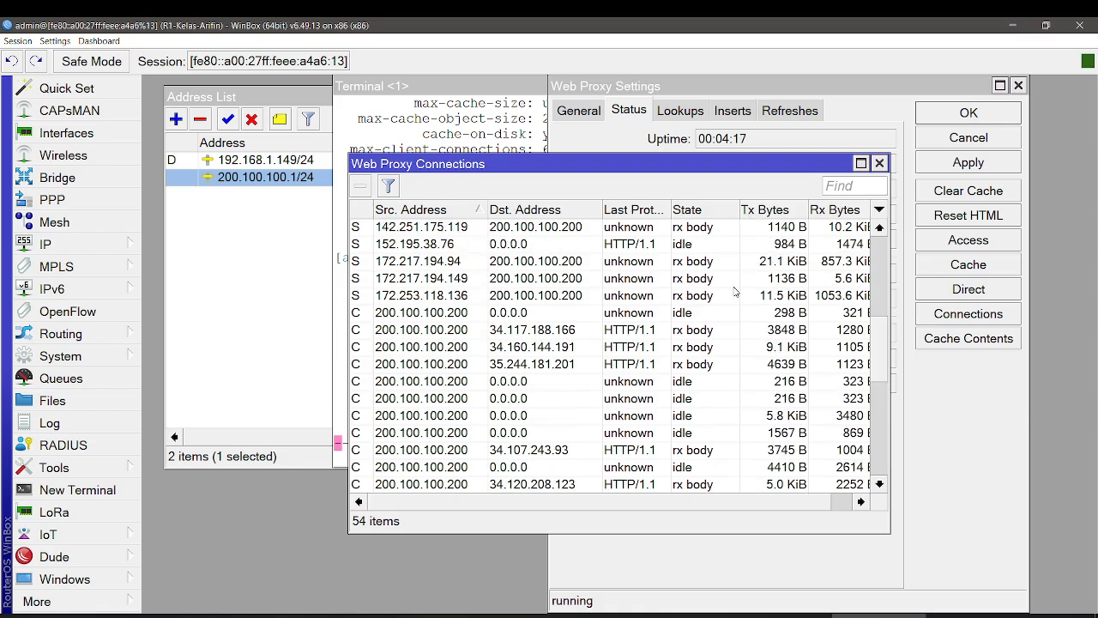
{"action": "scroll", "coordinate": [589, 405], "scroll_direction": "down", "scroll_amount": 5}
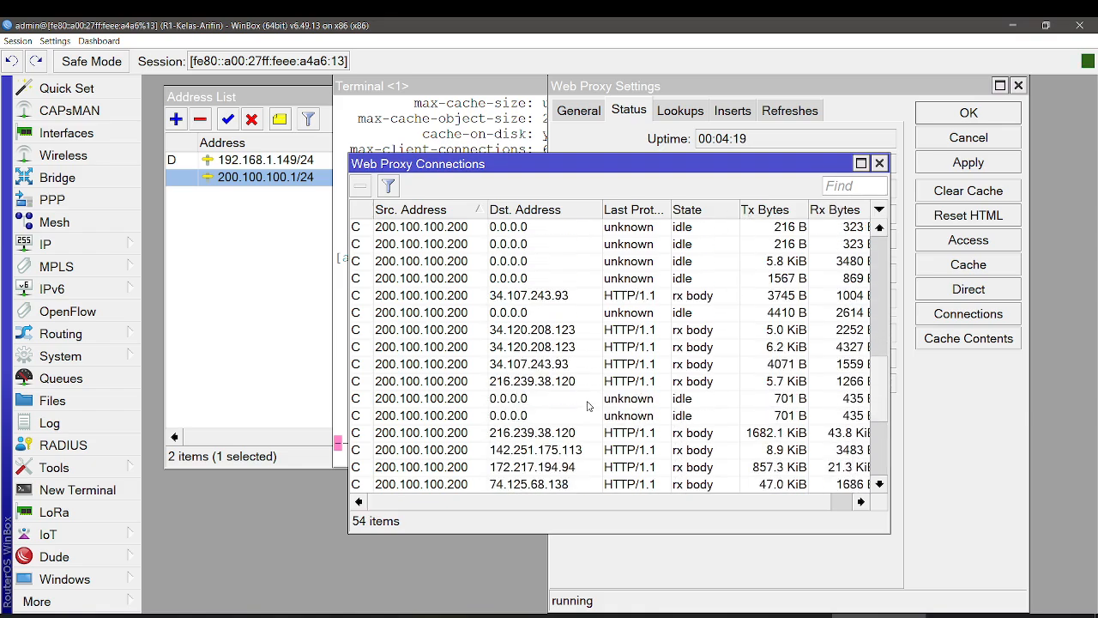
{"action": "scroll", "coordinate": [589, 406], "scroll_direction": "down", "scroll_amount": 3}
{"action": "scroll", "coordinate": [588, 405], "scroll_direction": "up", "scroll_amount": 5}
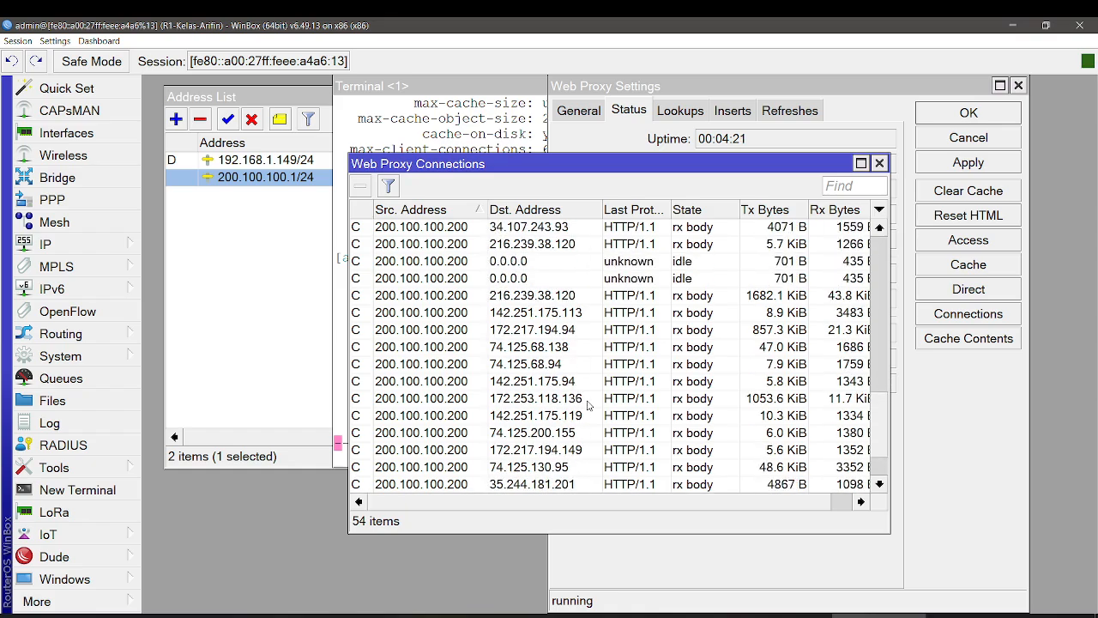
Step: Quit the proxy monitor in the terminal, list the proxy connections with "connections print", and exit the listing
{"action": "left_click", "coordinate": [465, 92]}
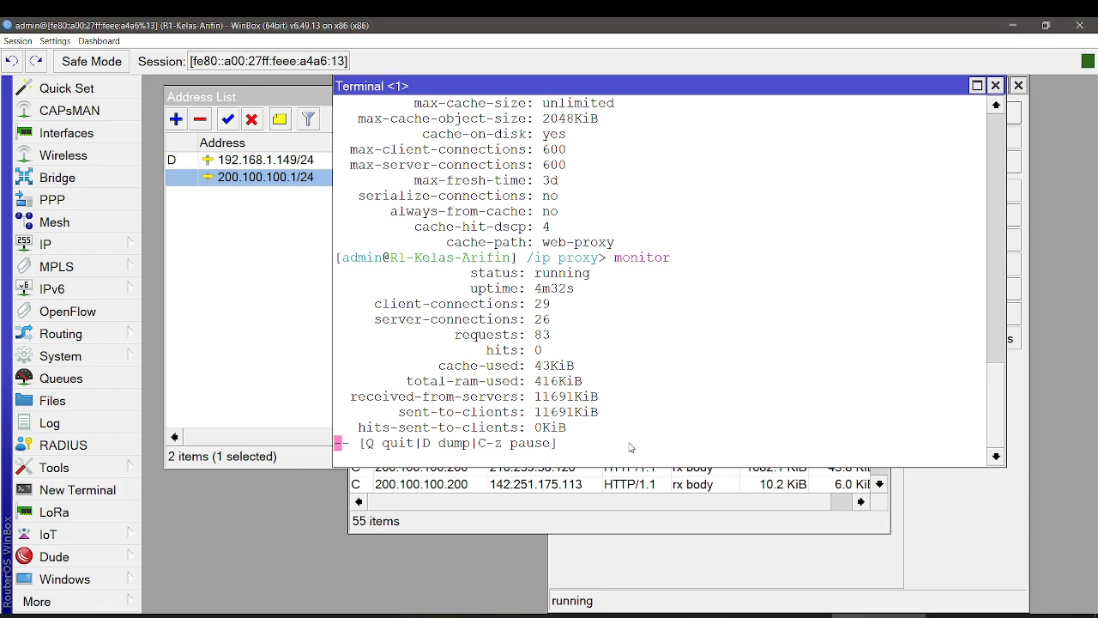
{"action": "key", "text": "q"}
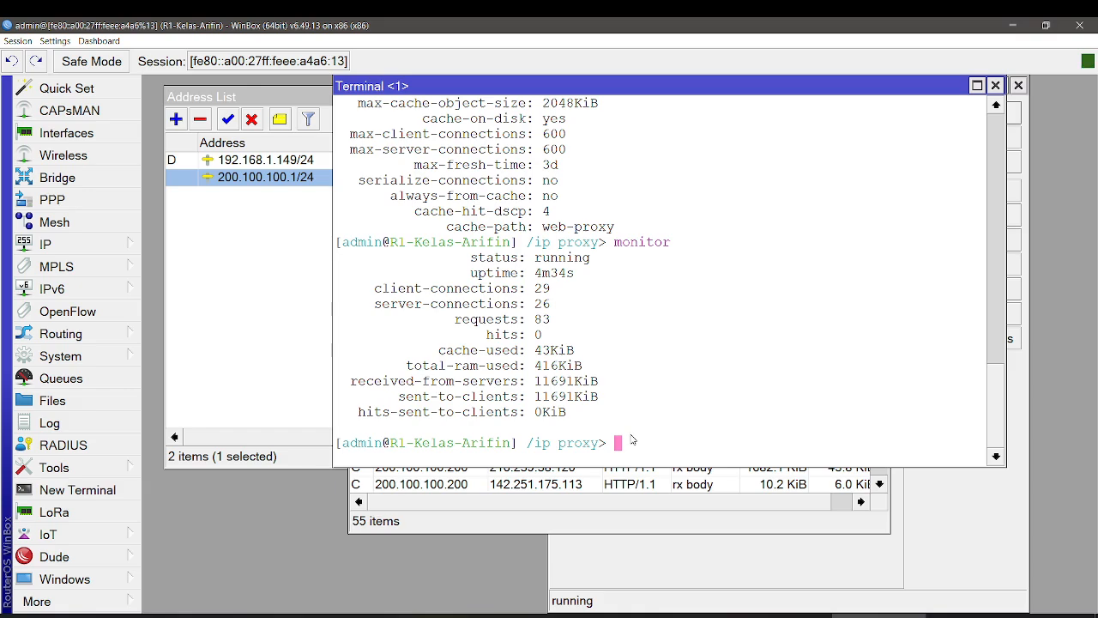
{"action": "type", "text": "1"}
{"action": "key", "text": "BackSpace"}
{"action": "type", "text": "connections pr"}
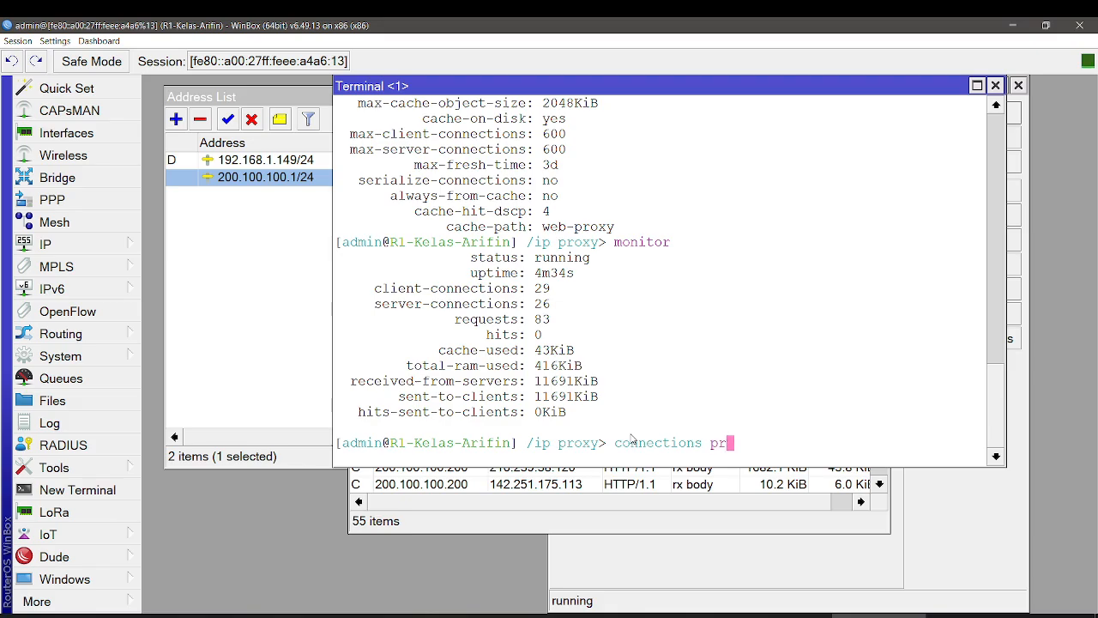
{"action": "type", "text": "int"}
{"action": "key", "text": "Return"}
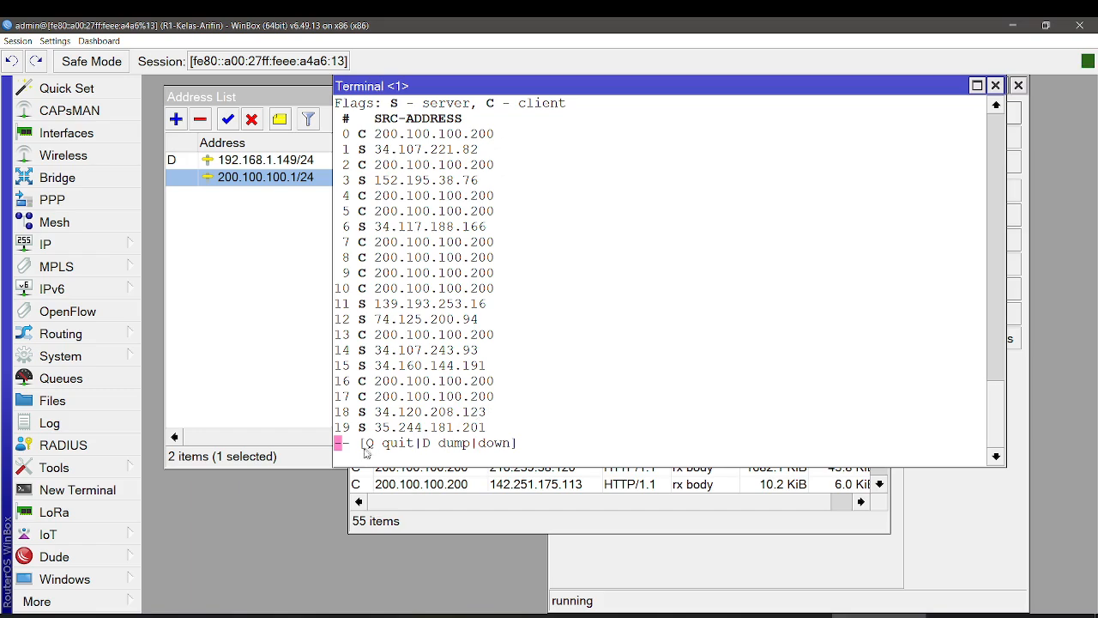
{"action": "key", "text": "q"}
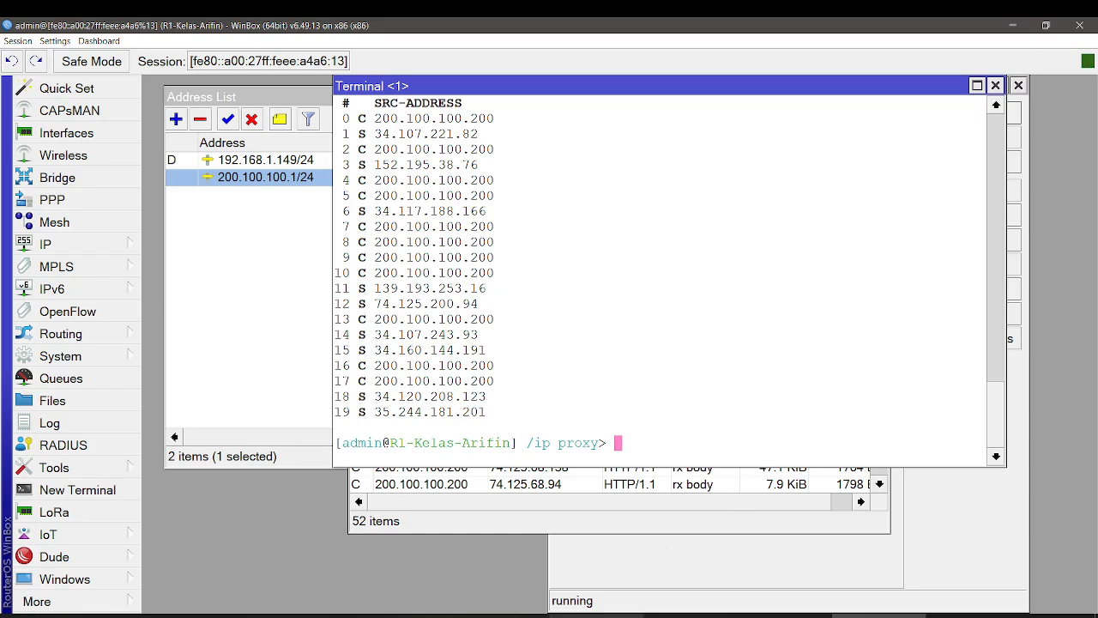
Step: Switch to the Windows 7 virtual machine, dismiss its Start menu and close Magnifier
{"action": "left_click", "coordinate": [596, 615]}
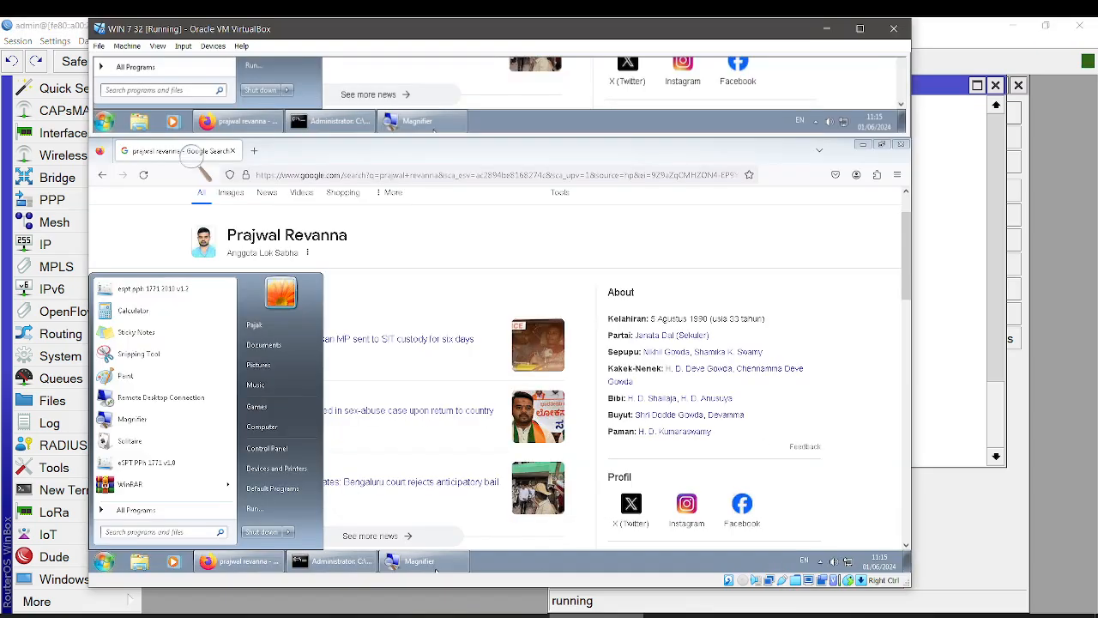
{"action": "left_click", "coordinate": [385, 262]}
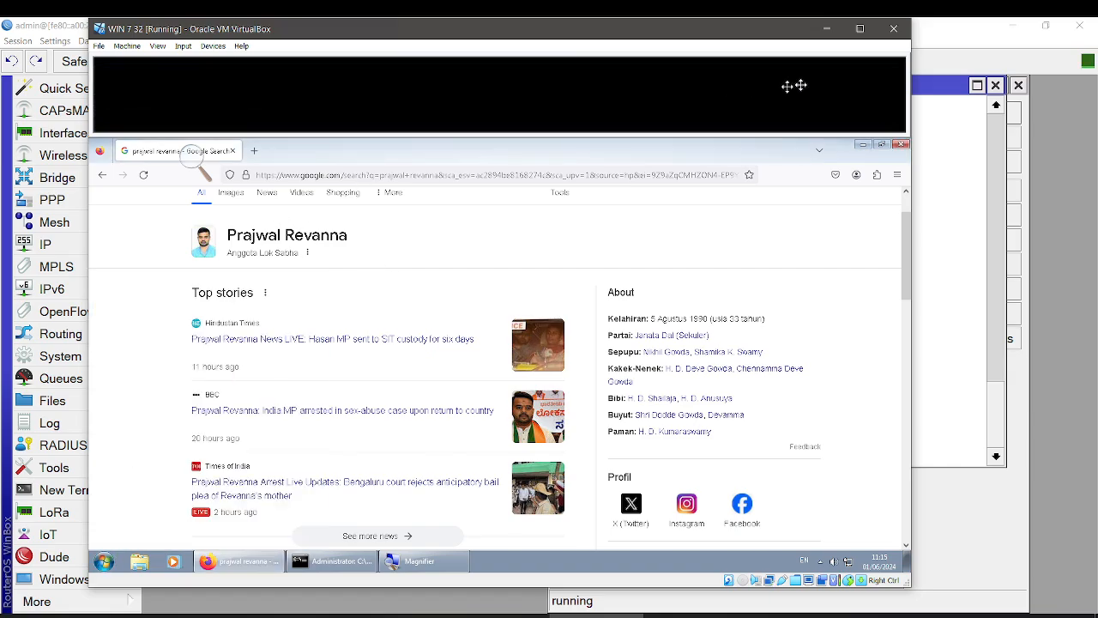
{"action": "left_click", "coordinate": [418, 561]}
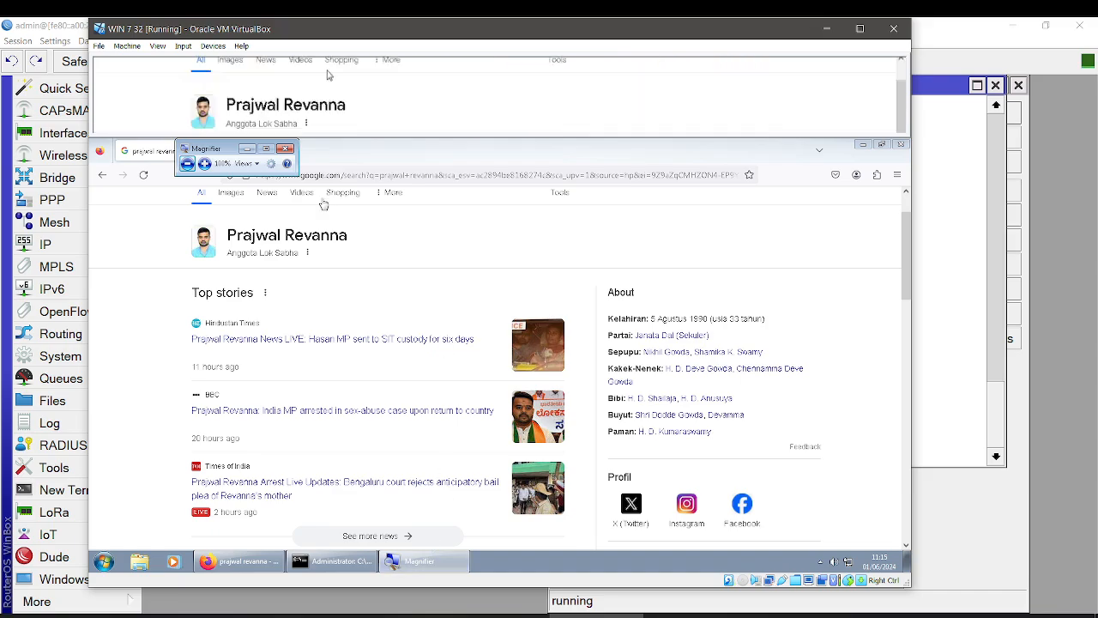
{"action": "left_click", "coordinate": [285, 148]}
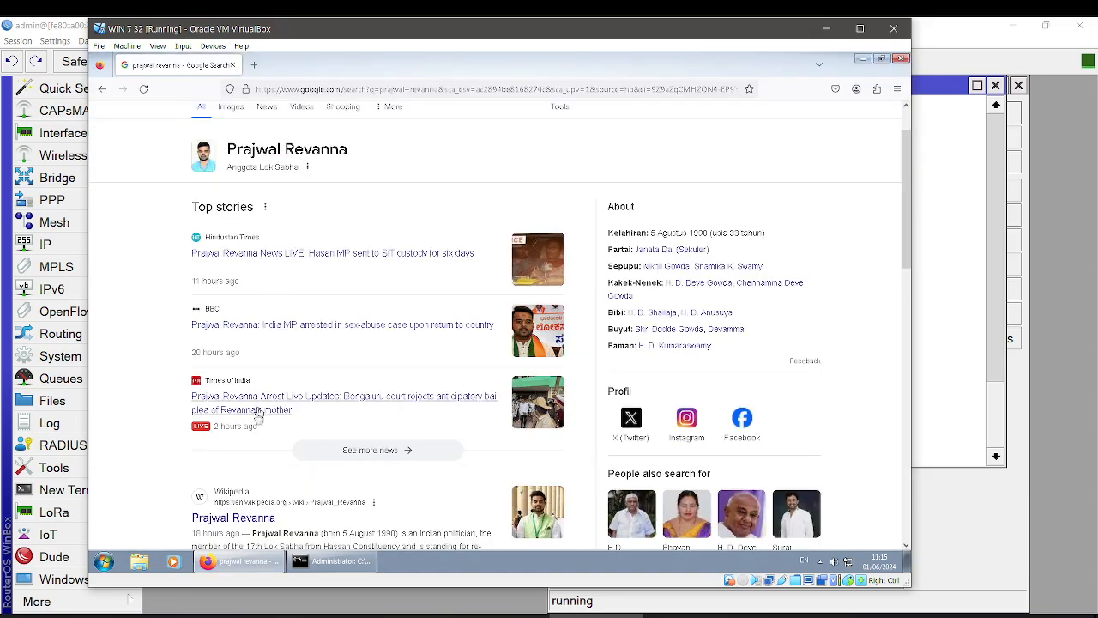
Step: Search Windows for "proxy", view the LAN settings in Internet Properties, and try to disable the proxy server and its local-address bypass
{"action": "left_click", "coordinate": [102, 563]}
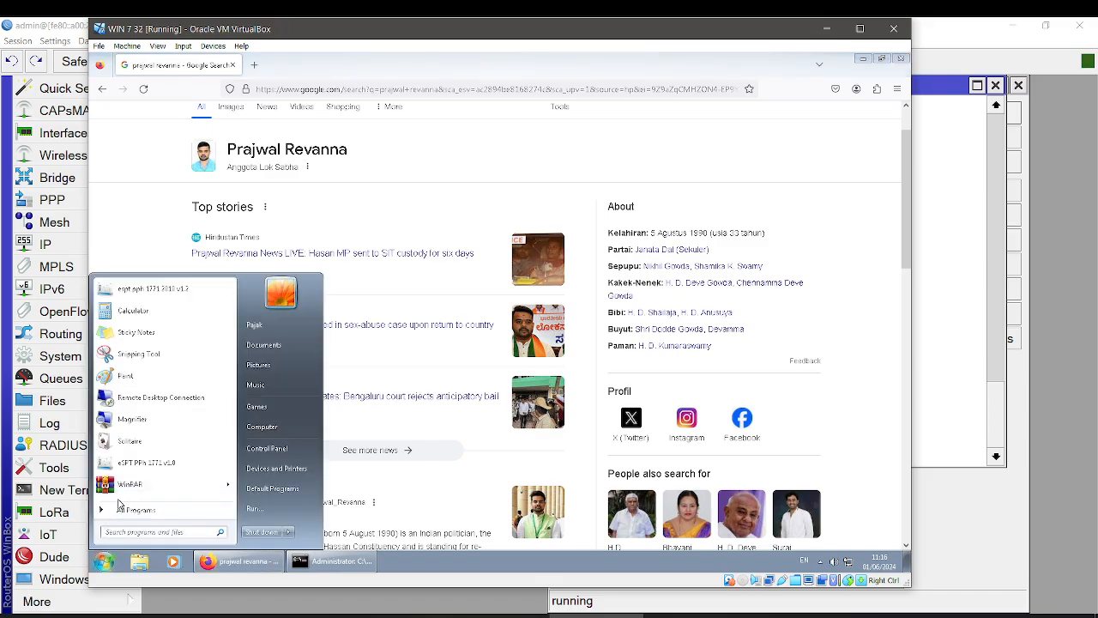
{"action": "mouse_move", "coordinate": [114, 487]}
{"action": "type", "text": "proxy"}
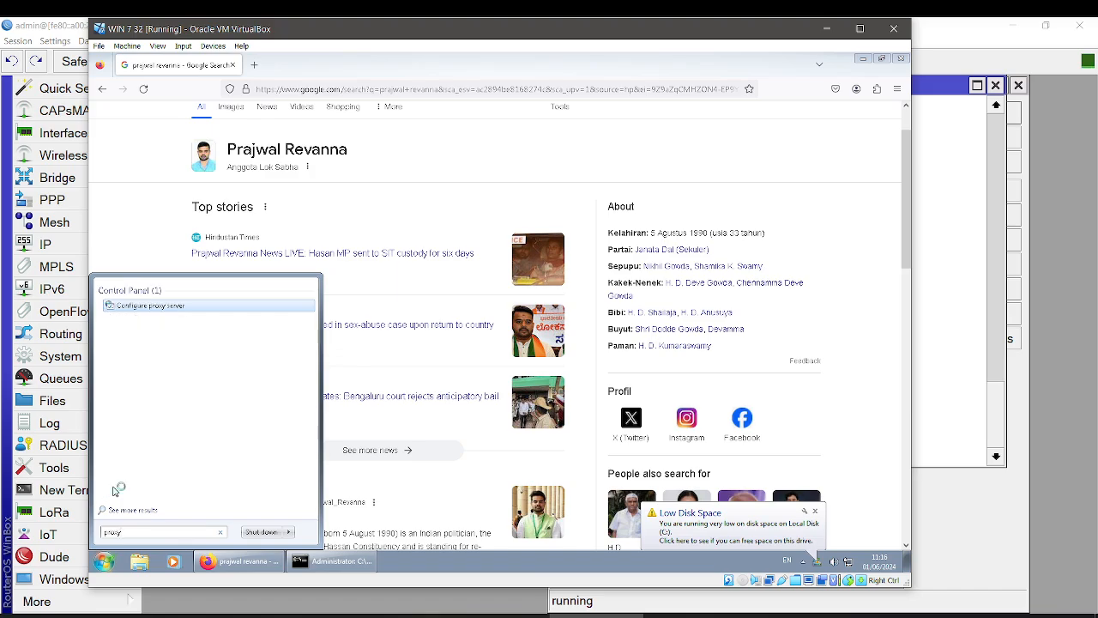
{"action": "key", "text": "Return"}
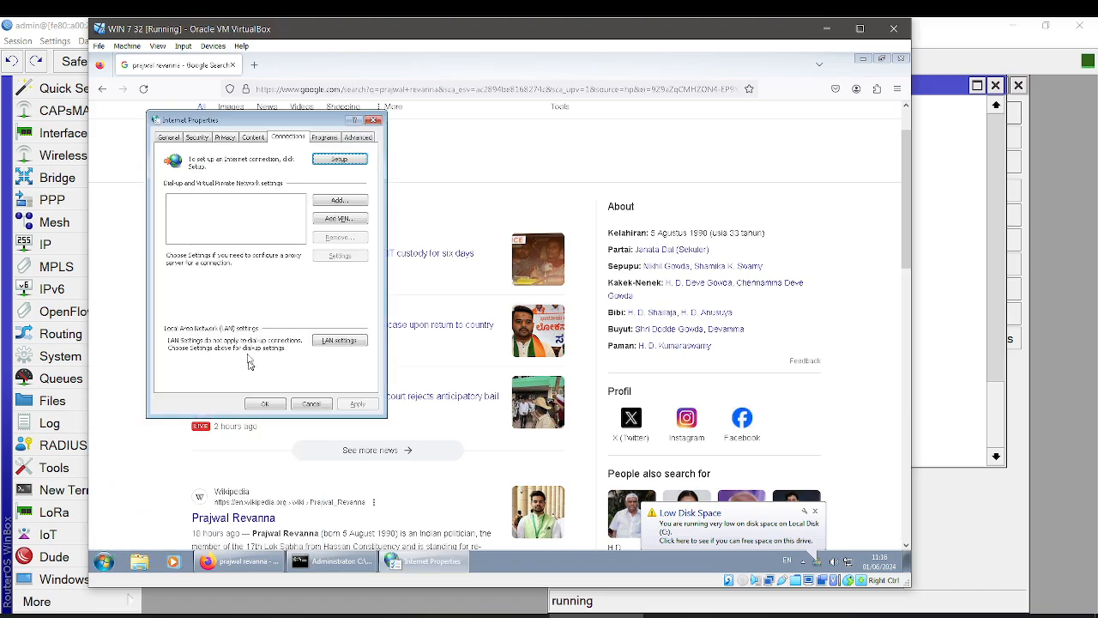
{"action": "left_click_drag", "start_coordinate": [298, 123], "coordinate": [557, 120]}
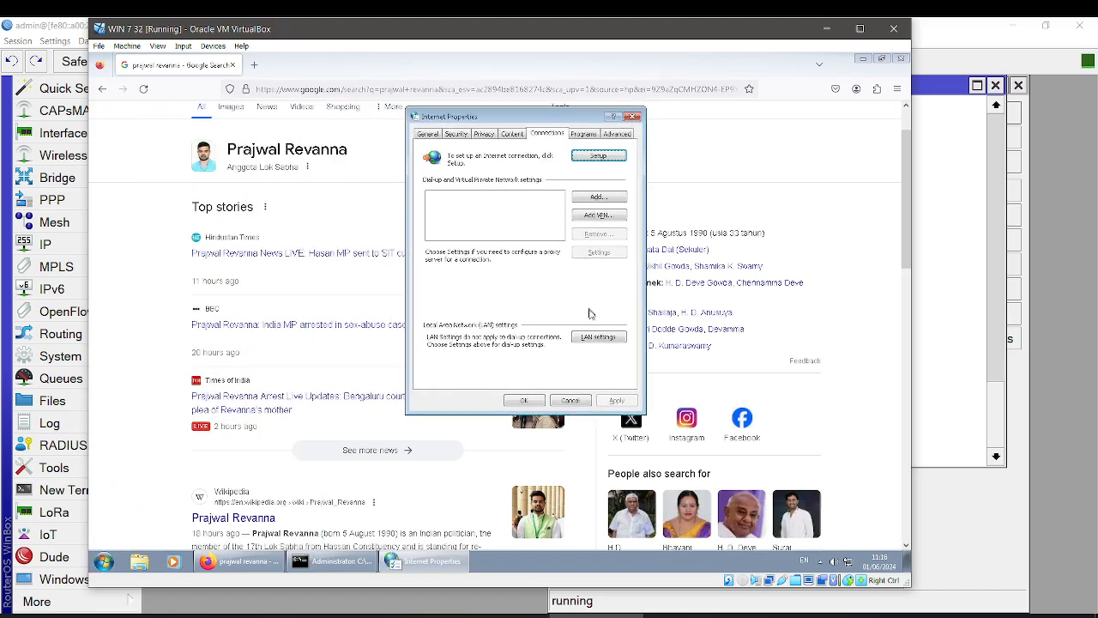
{"action": "left_click", "coordinate": [595, 338]}
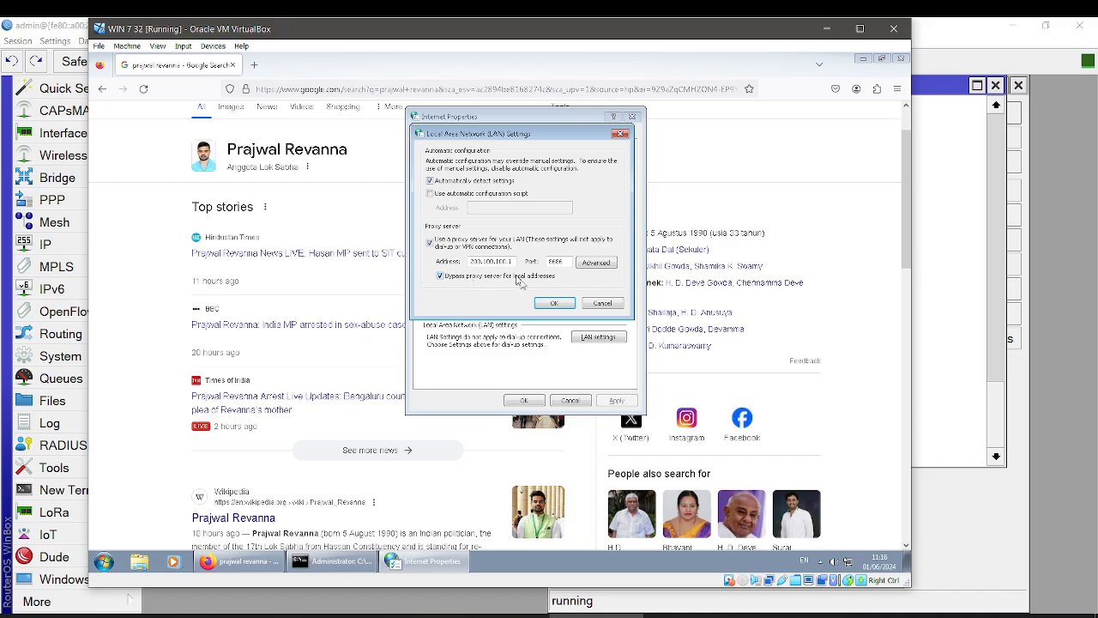
{"action": "left_click", "coordinate": [470, 279]}
{"action": "left_click", "coordinate": [448, 243]}
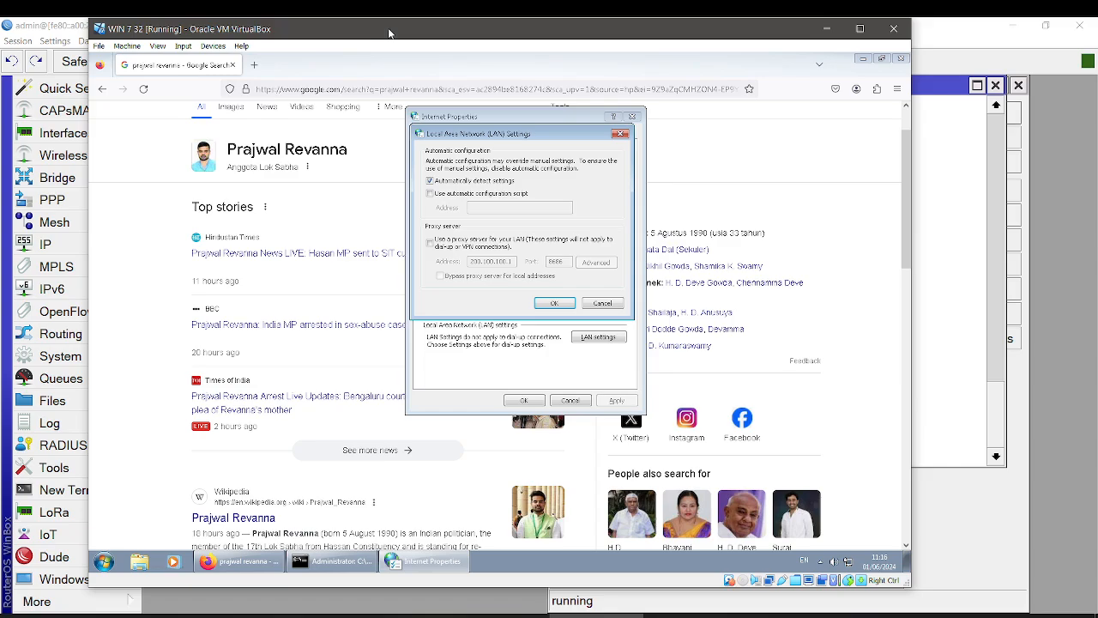
{"action": "key", "text": "super+plus"}
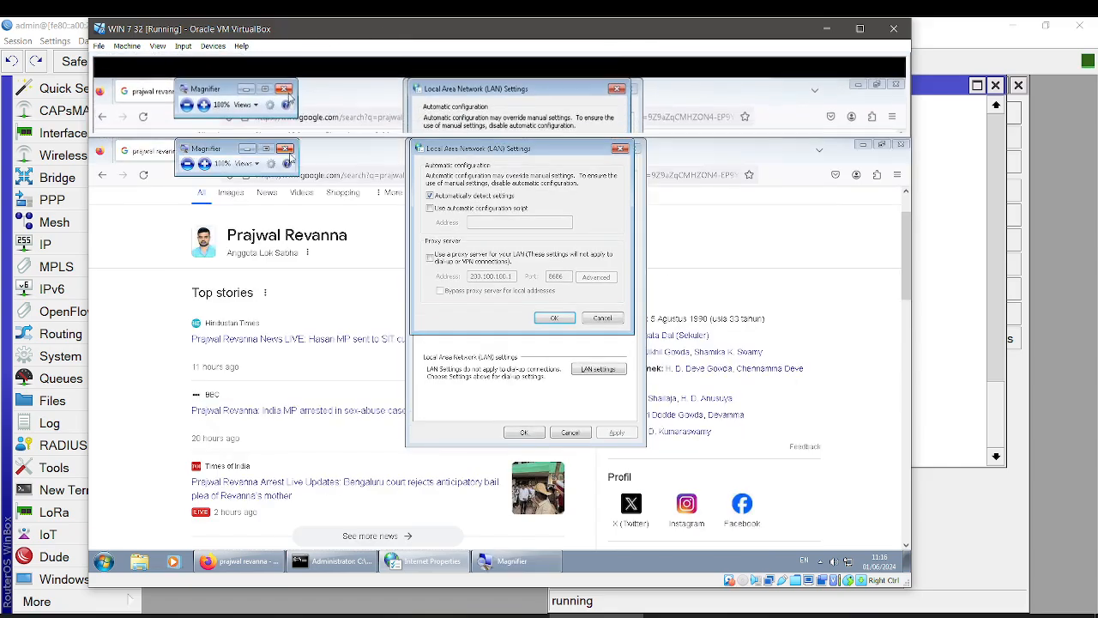
{"action": "left_click", "coordinate": [285, 148]}
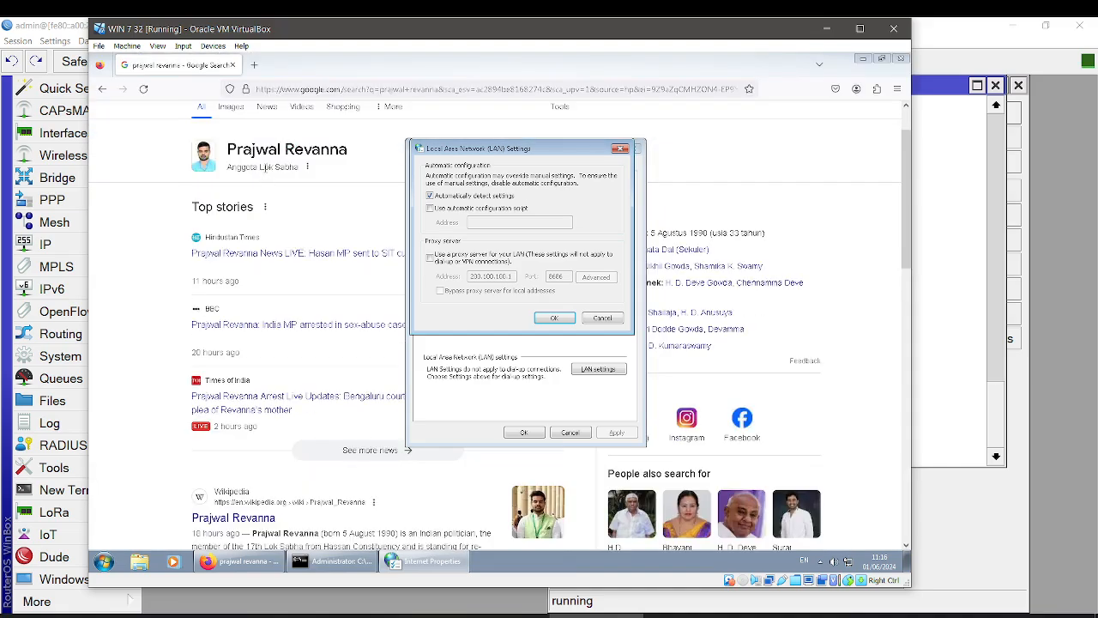
{"action": "key", "text": "super"}
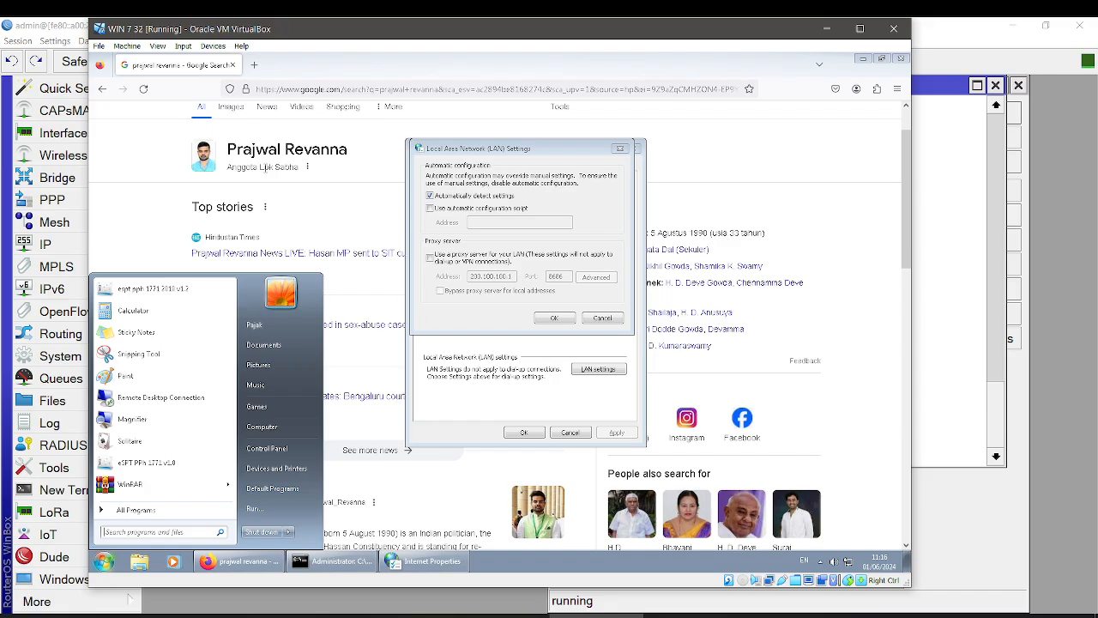
{"action": "right_click", "coordinate": [147, 531]}
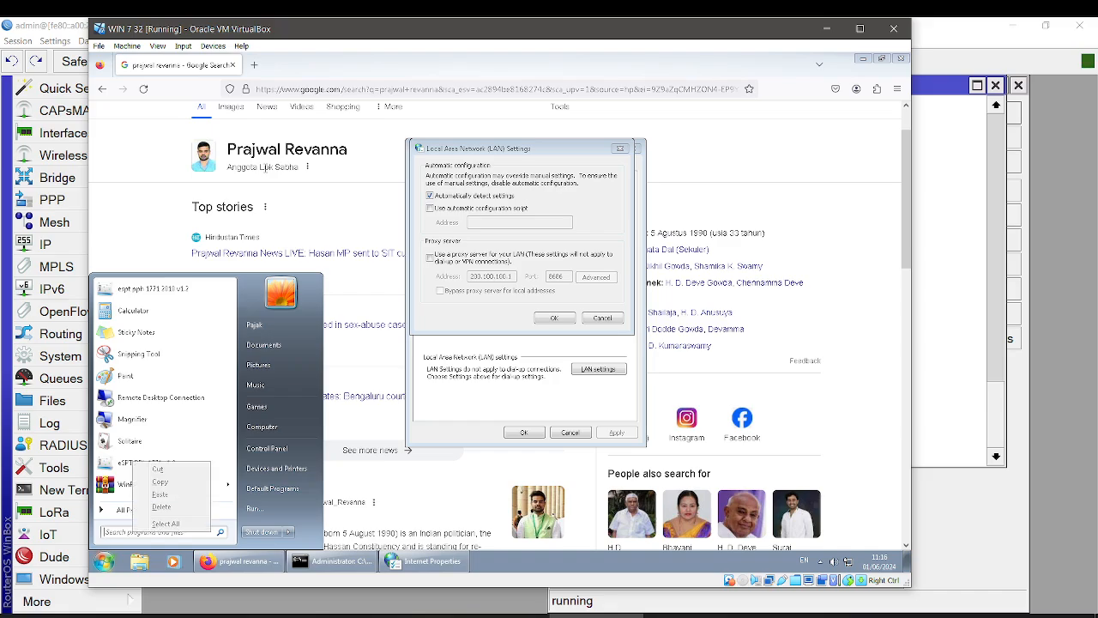
{"action": "left_click", "coordinate": [30, 30]}
{"action": "key", "text": "F9"}
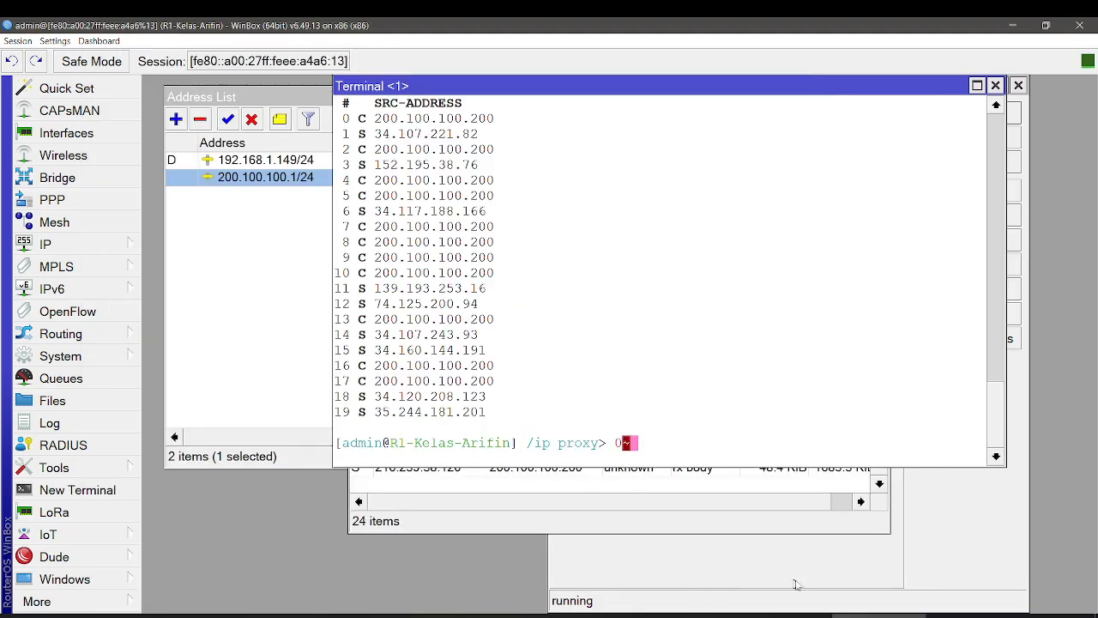
{"action": "left_click", "coordinate": [880, 616]}
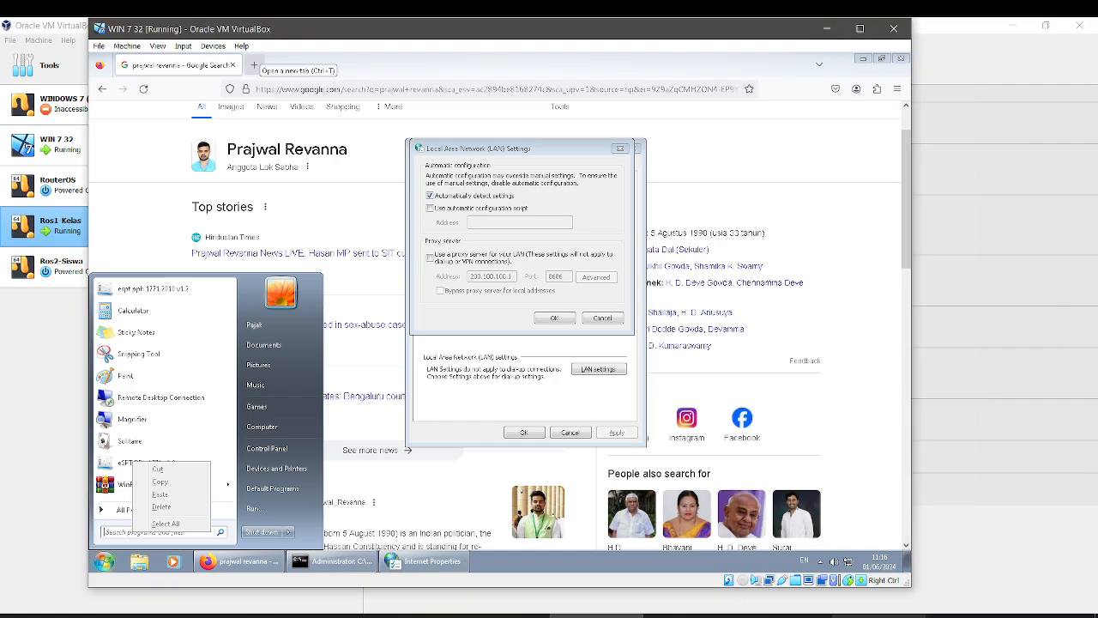
{"action": "key", "text": "Escape"}
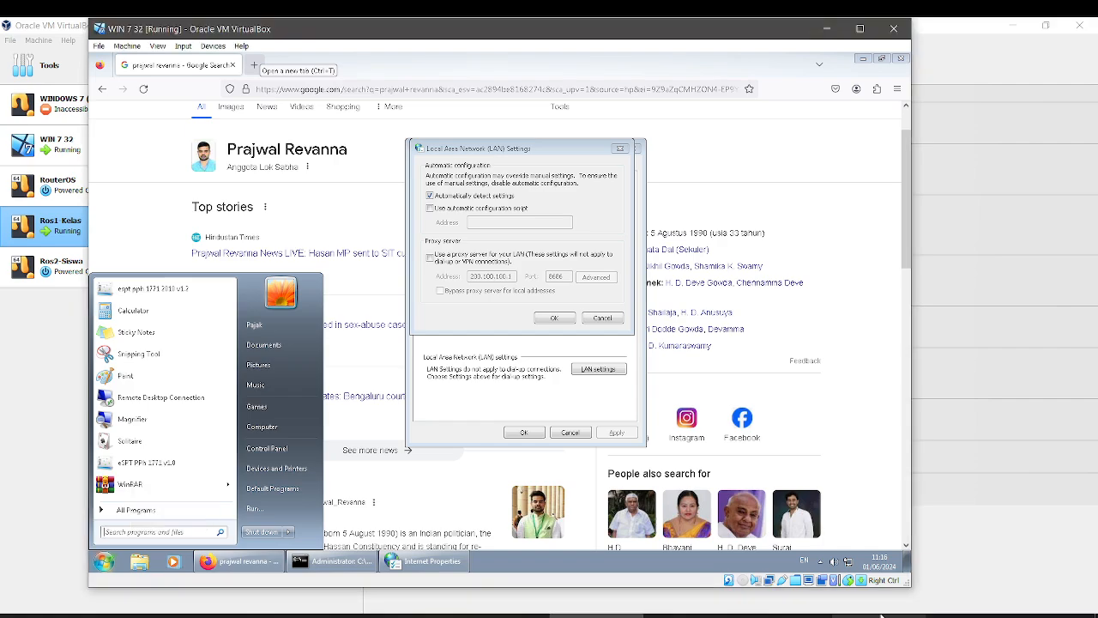
{"action": "left_click", "coordinate": [966, 552]}
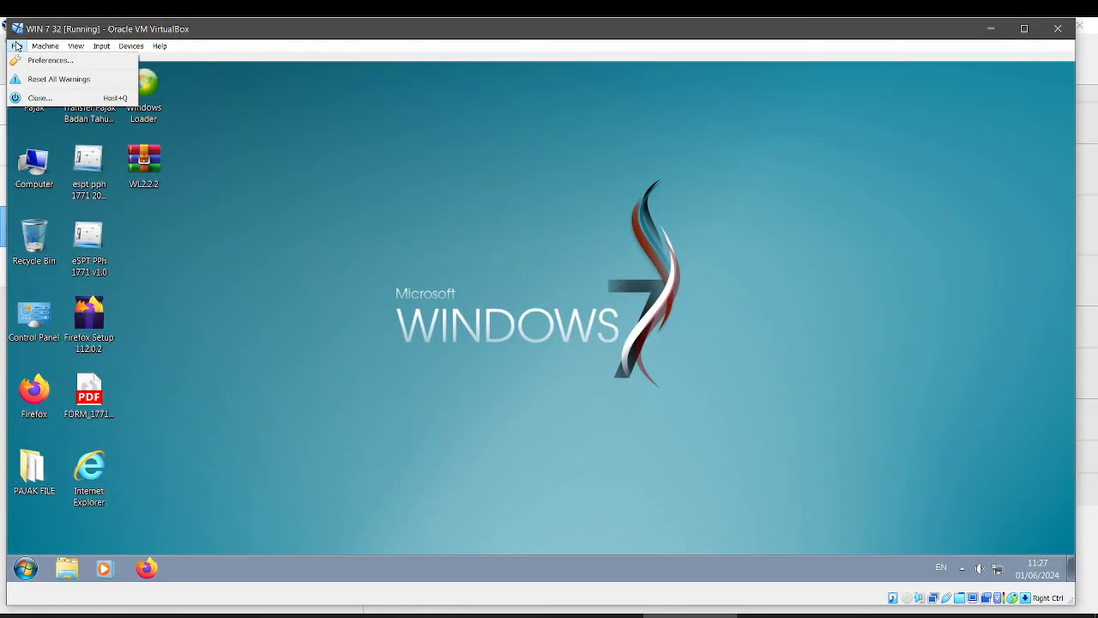
{"action": "left_click", "coordinate": [188, 27]}
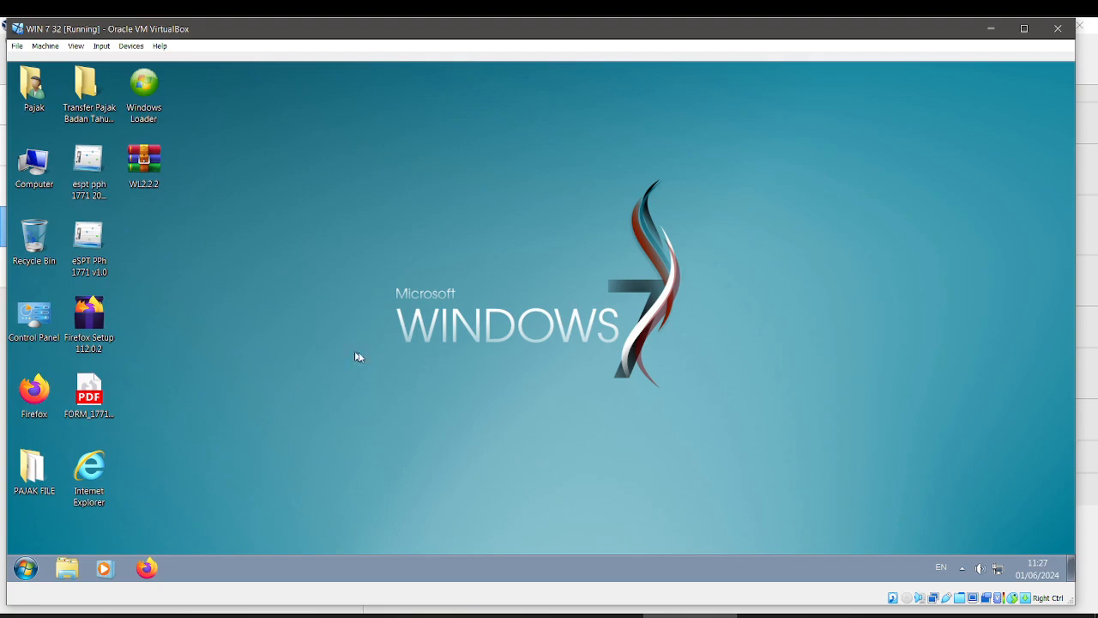
Step: Disable the LAN proxy server and its bypass for local addresses in Windows 7's proxy configuration, and accept the Internet Properties
{"action": "left_click", "coordinate": [26, 568]}
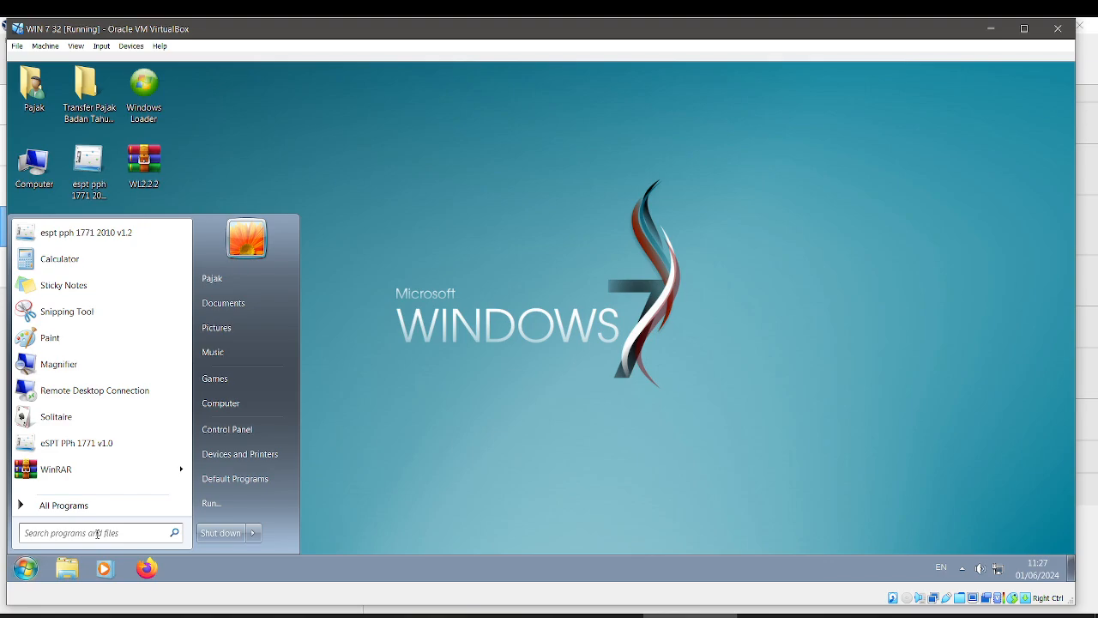
{"action": "type", "text": "proxy"}
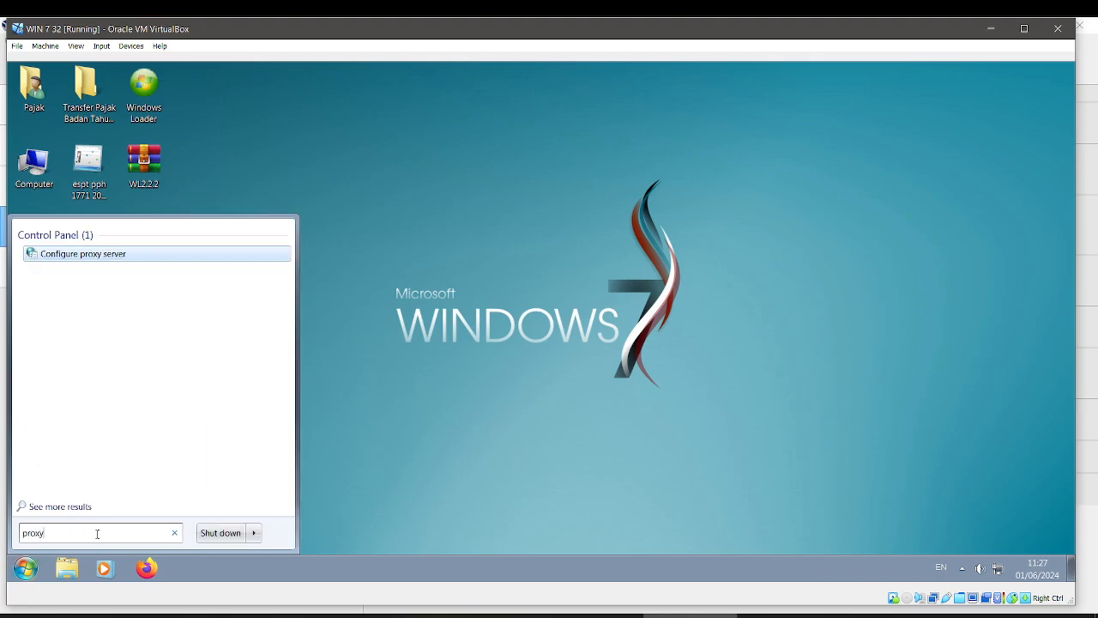
{"action": "key", "text": "Return"}
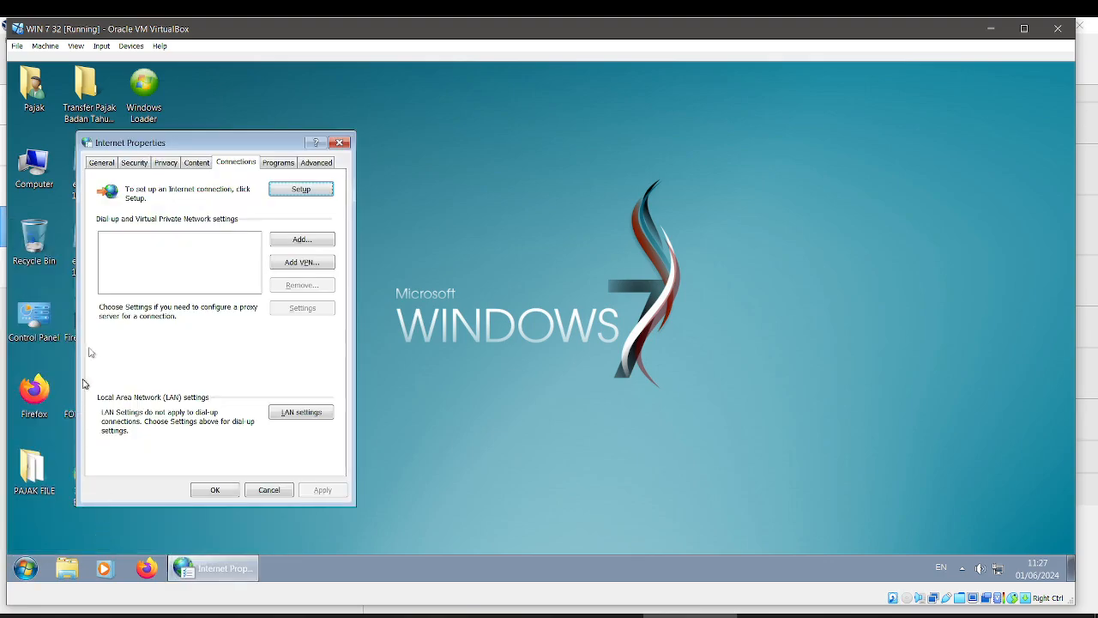
{"action": "left_click_drag", "start_coordinate": [218, 142], "coordinate": [407, 95]}
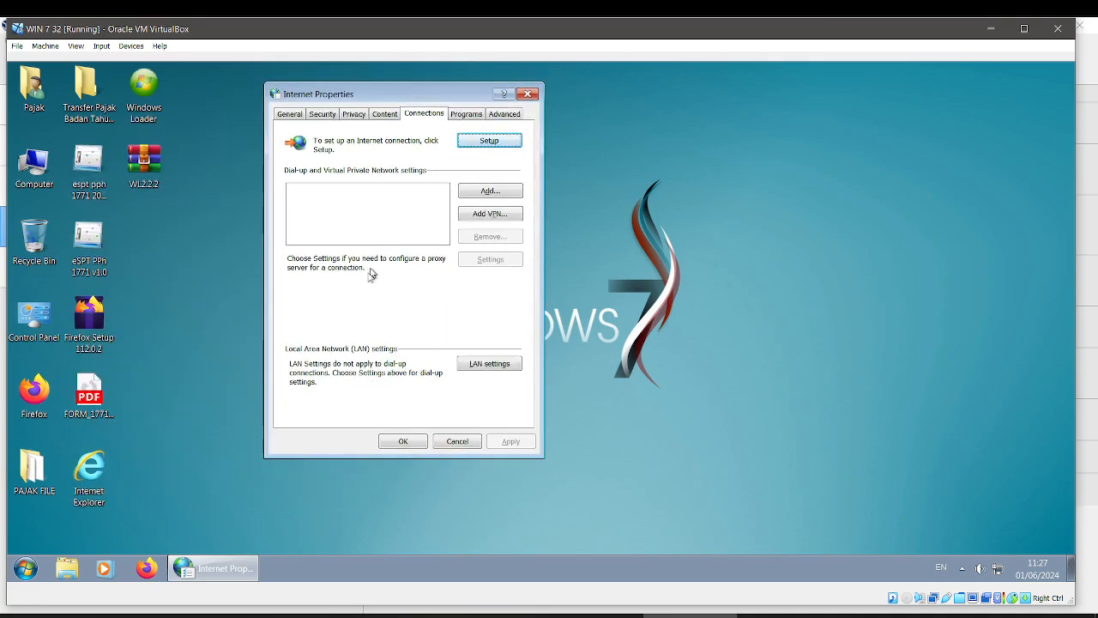
{"action": "left_click", "coordinate": [481, 369]}
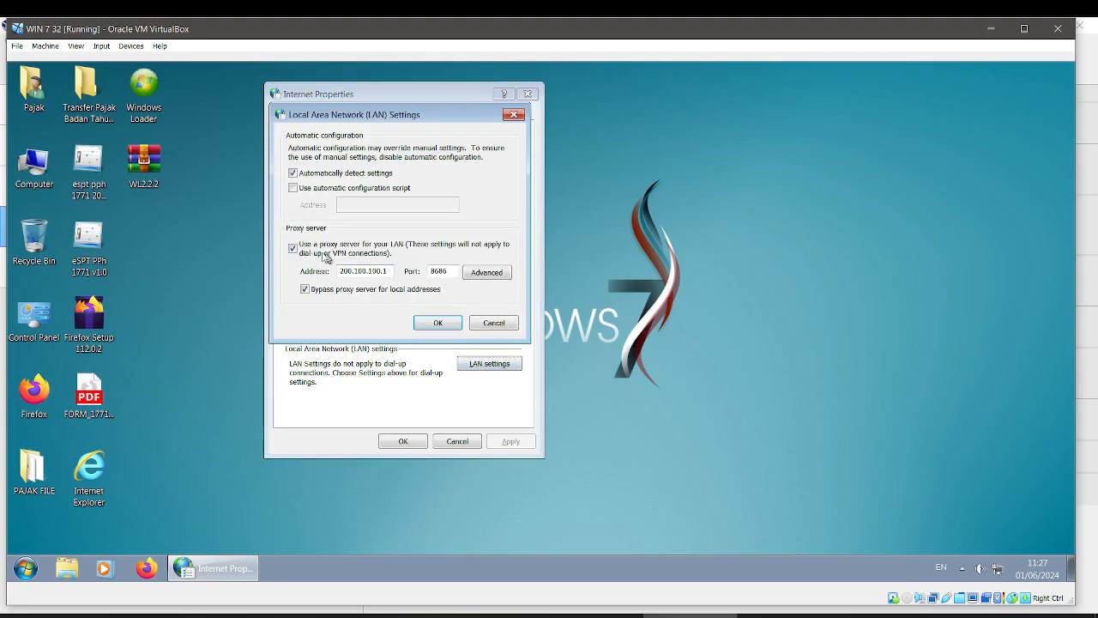
{"action": "left_click", "coordinate": [334, 296]}
{"action": "left_click", "coordinate": [315, 252]}
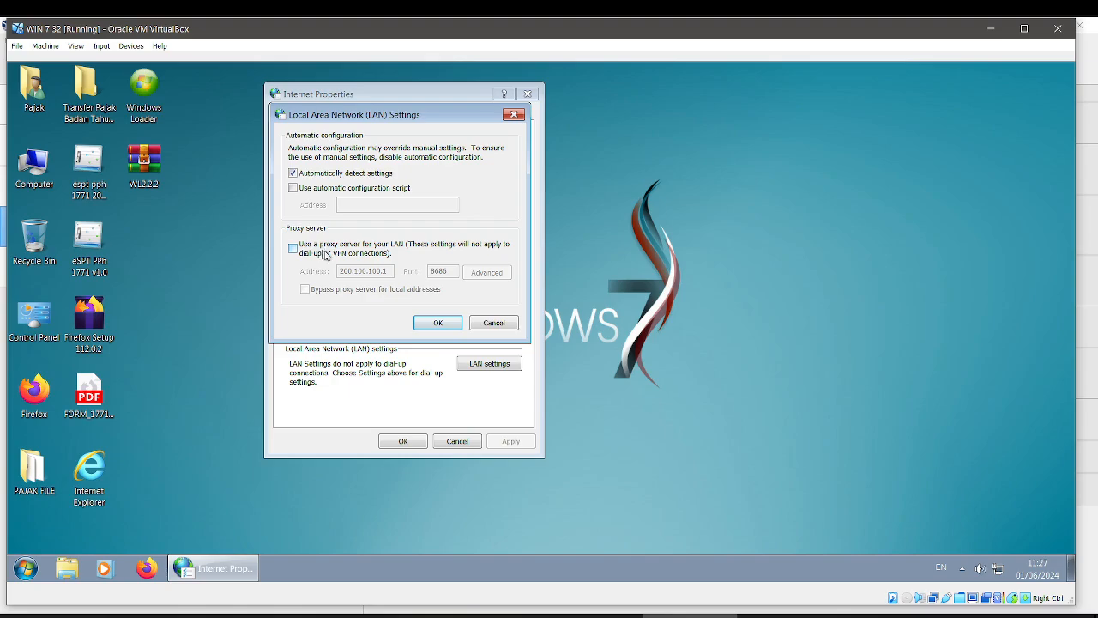
{"action": "left_click", "coordinate": [439, 327]}
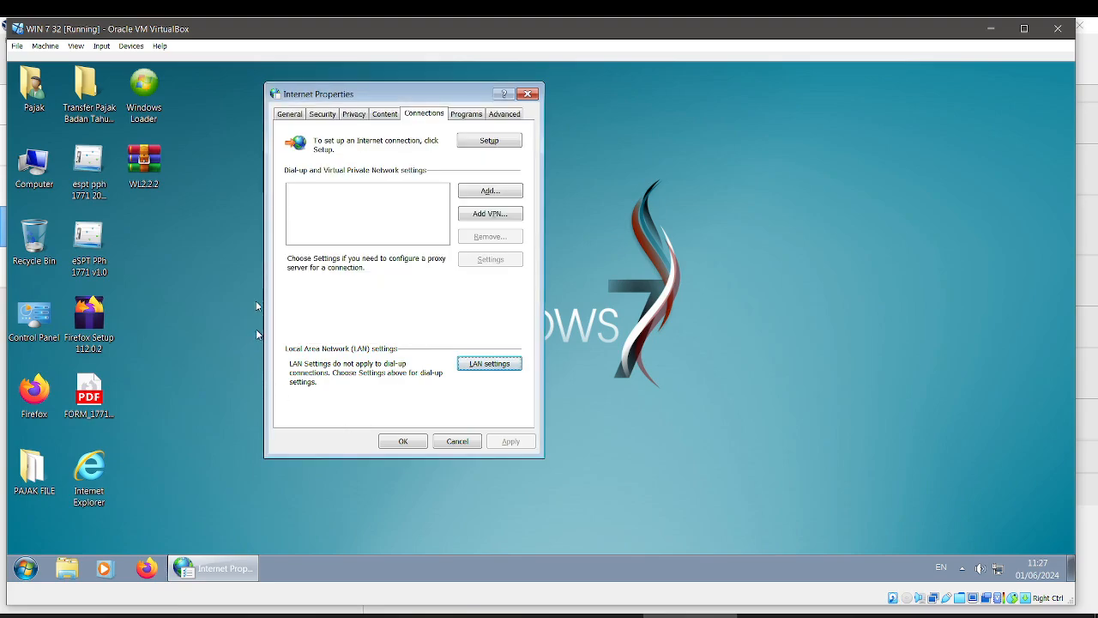
{"action": "left_click_drag", "start_coordinate": [326, 94], "coordinate": [254, 82]}
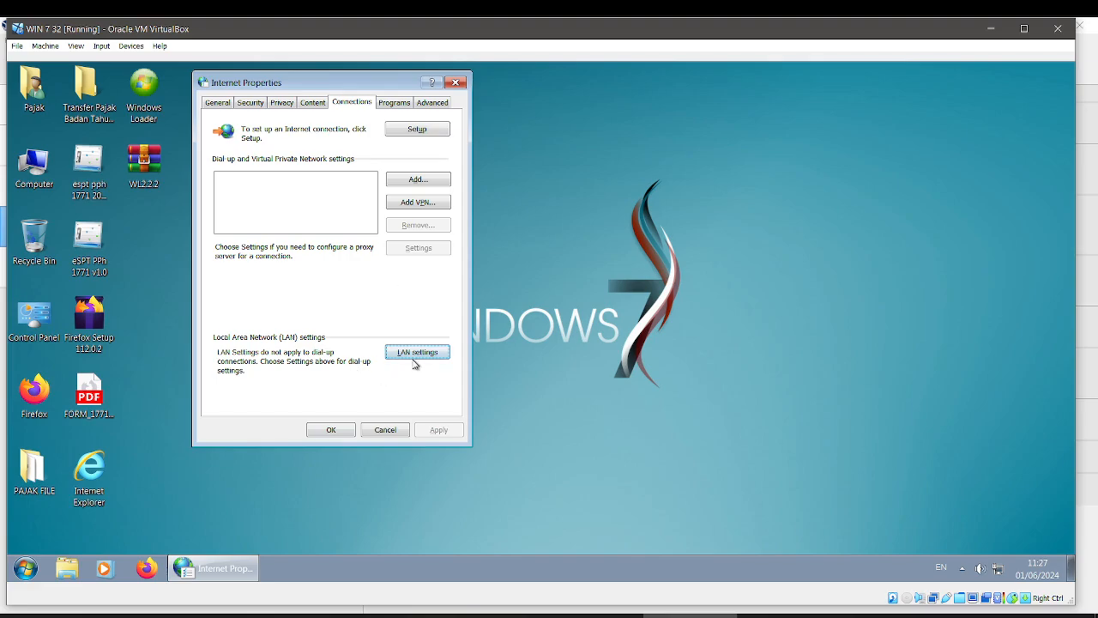
{"action": "left_click", "coordinate": [332, 429]}
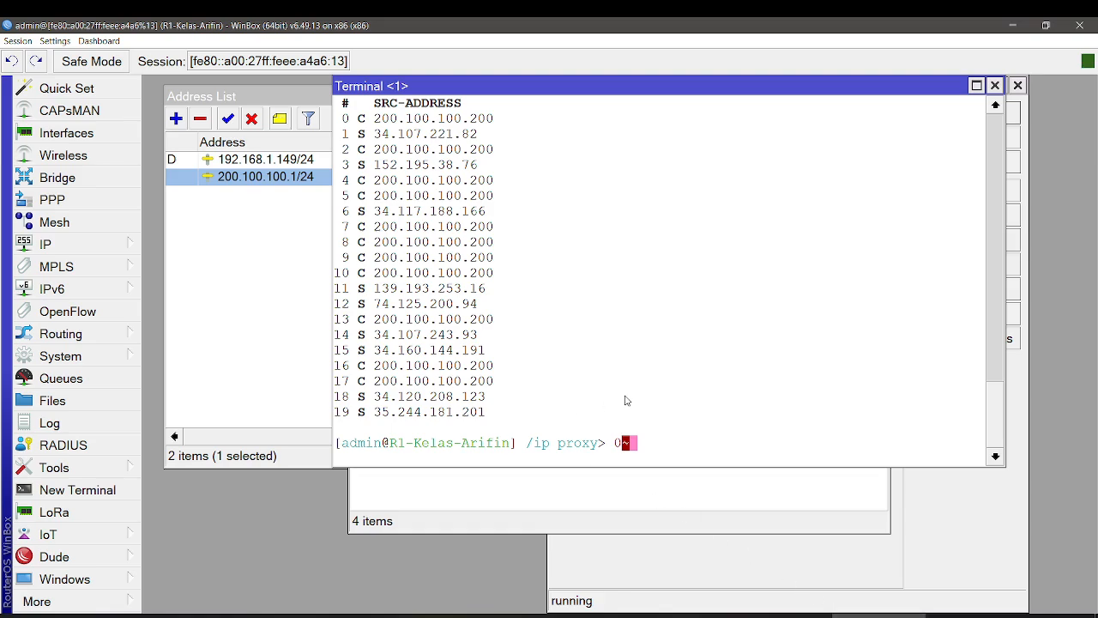
Step: In WinBox, clear the stray terminal input, then examine the dstnat redirect rule in the firewall's NAT list alongside the Web Proxy Settings status
{"action": "key", "text": "BackSpace"}
{"action": "key", "text": "BackSpace"}
{"action": "left_click", "coordinate": [109, 244]}
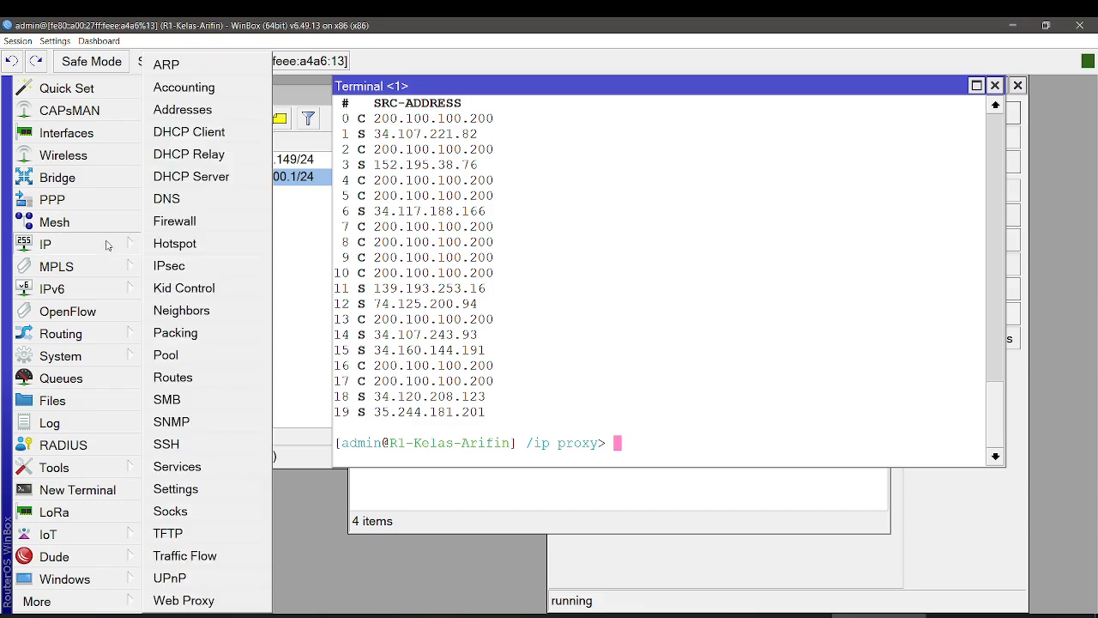
{"action": "left_click", "coordinate": [206, 227]}
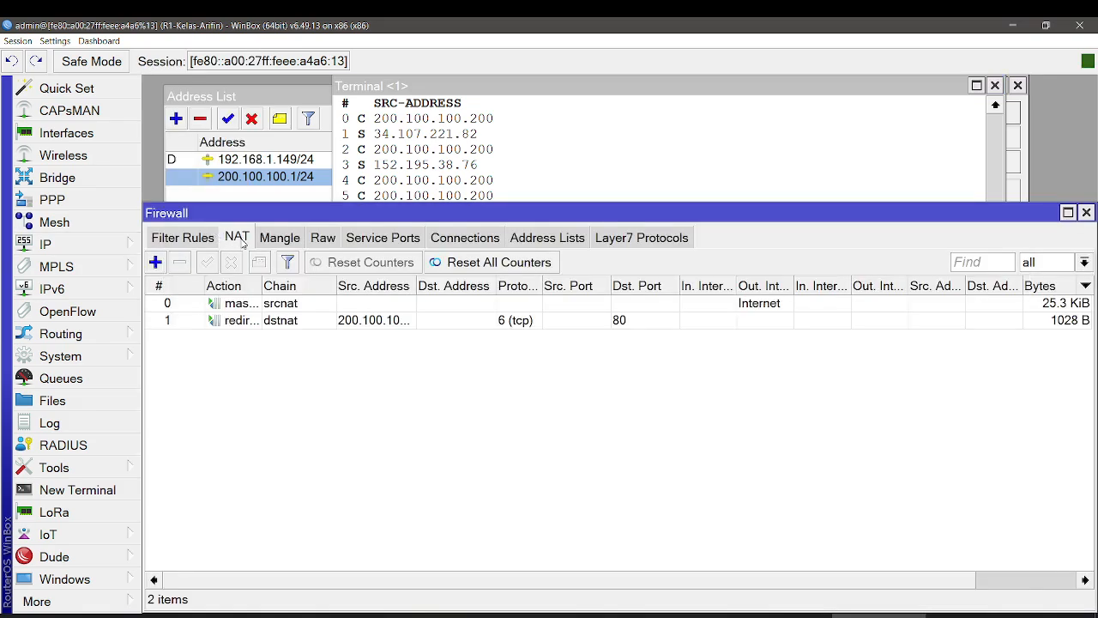
{"action": "left_click", "coordinate": [233, 322]}
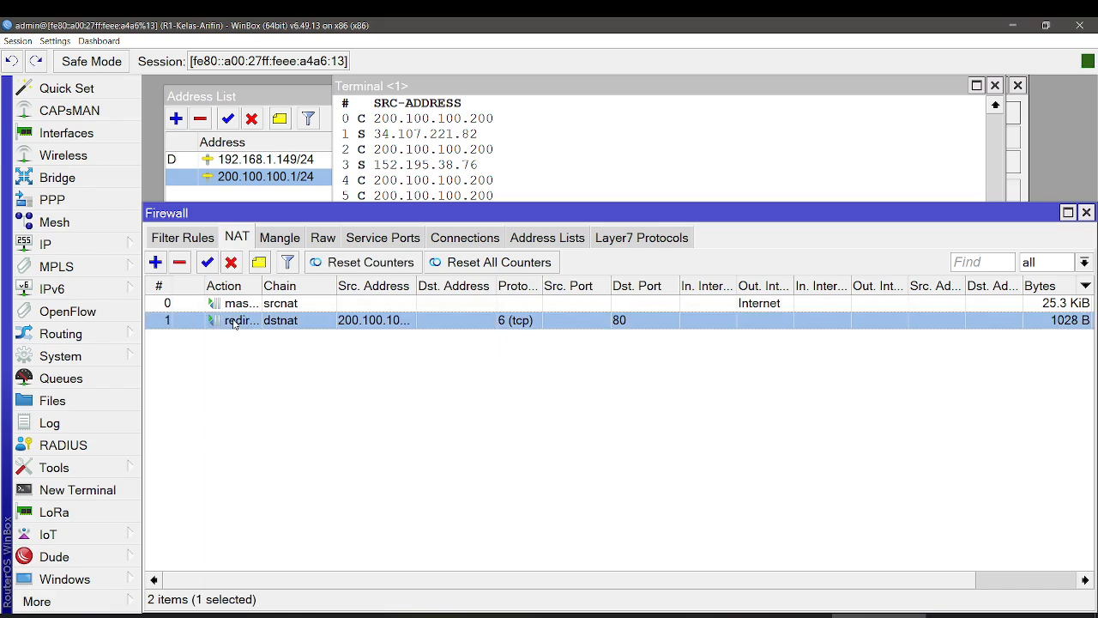
{"action": "double_click", "coordinate": [233, 321]}
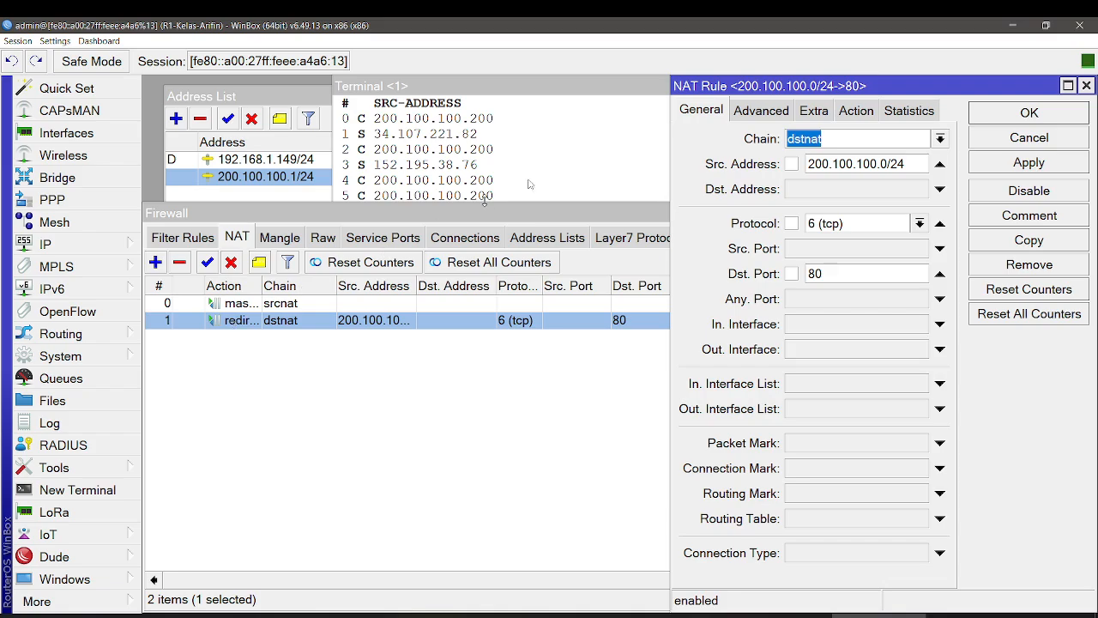
{"action": "left_click_drag", "start_coordinate": [743, 90], "coordinate": [413, 90]}
{"action": "left_click_drag", "start_coordinate": [411, 50], "coordinate": [388, 50]}
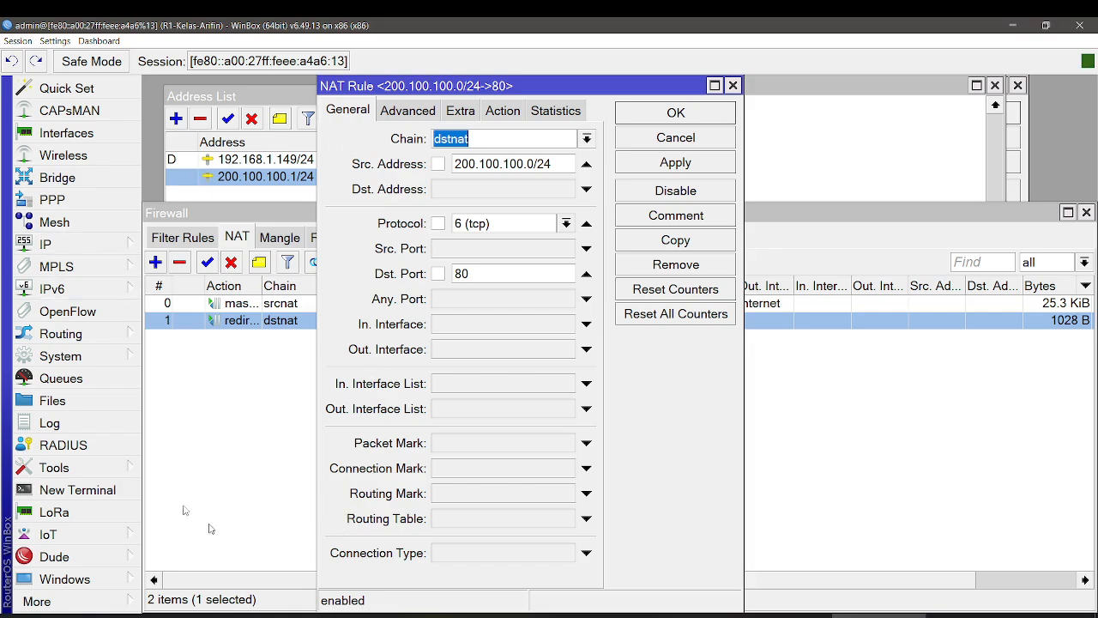
{"action": "left_click", "coordinate": [76, 250]}
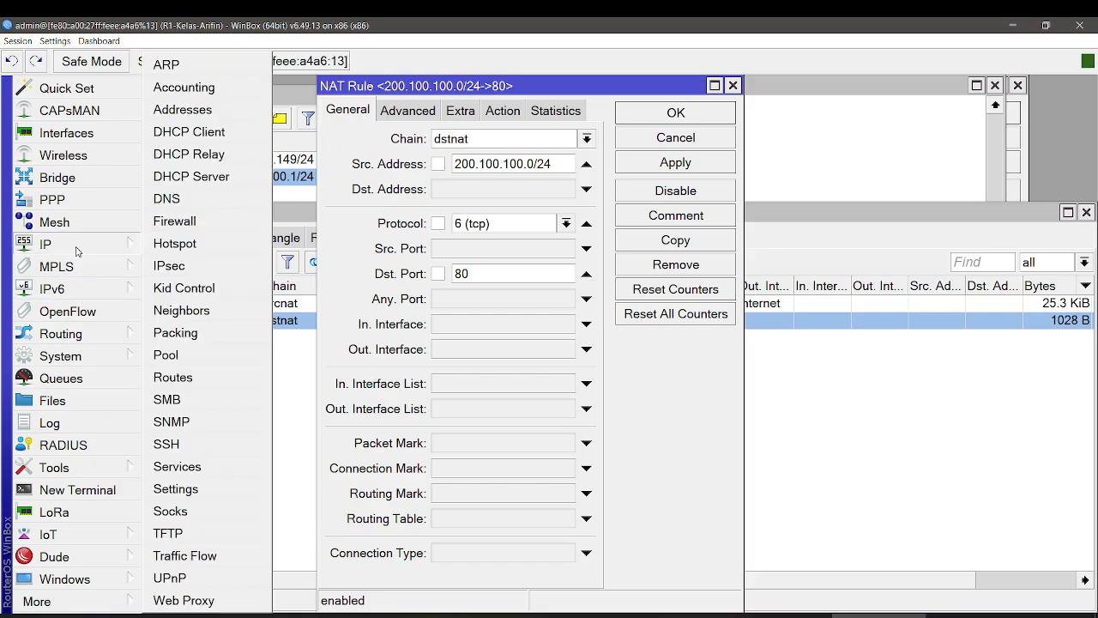
{"action": "left_click", "coordinate": [176, 601]}
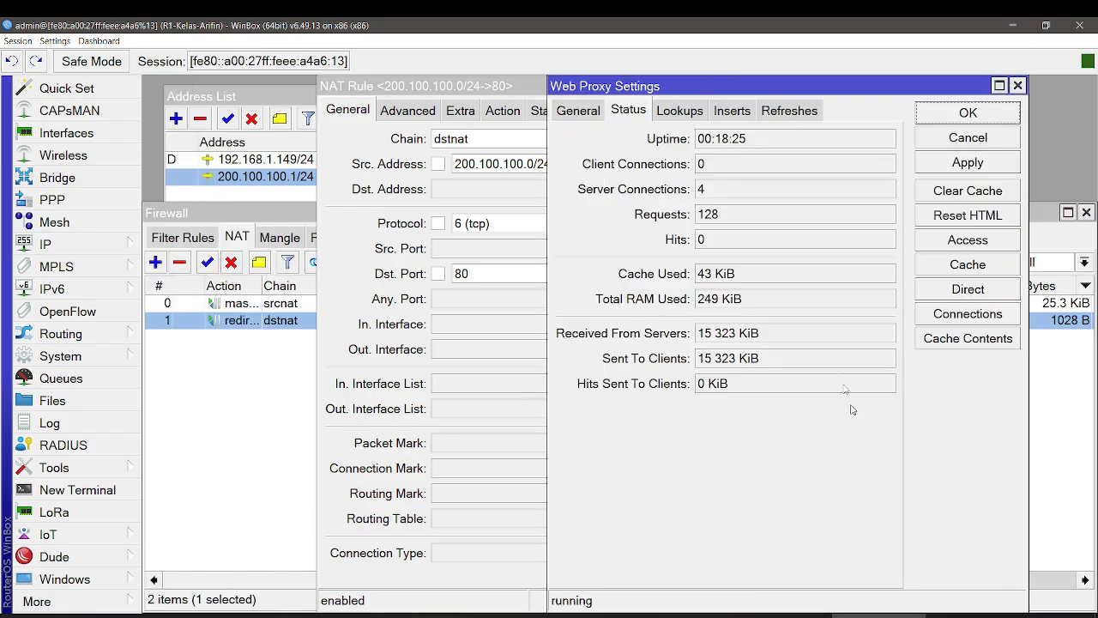
Step: Review the web proxy's general settings and return to the dstnat redirect rule over the firewall's NAT list
{"action": "left_click", "coordinate": [580, 114]}
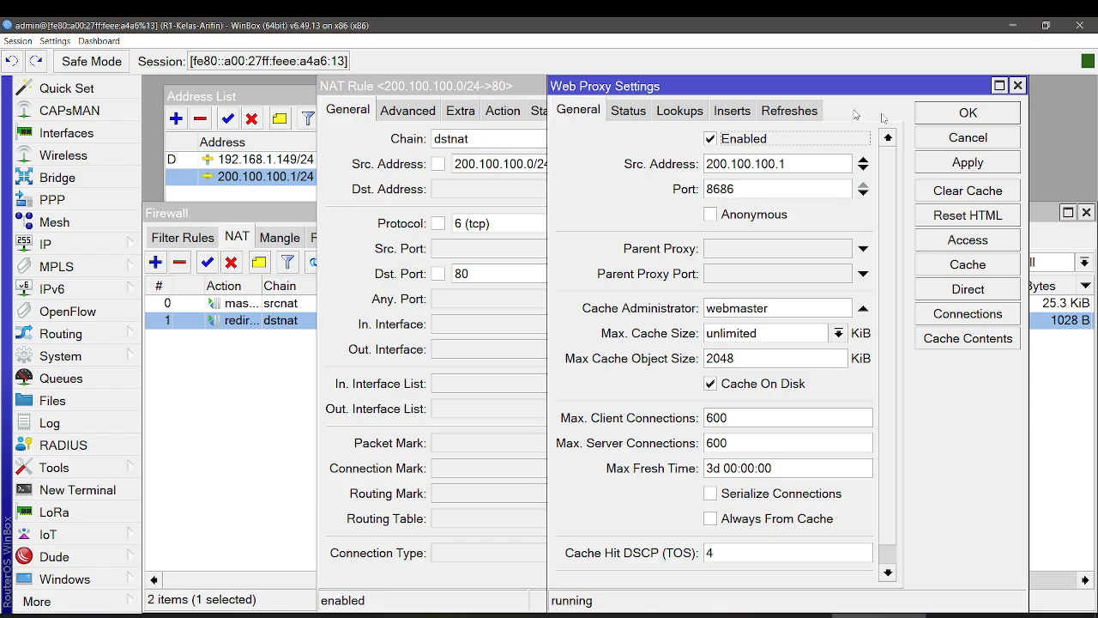
{"action": "left_click", "coordinate": [513, 92]}
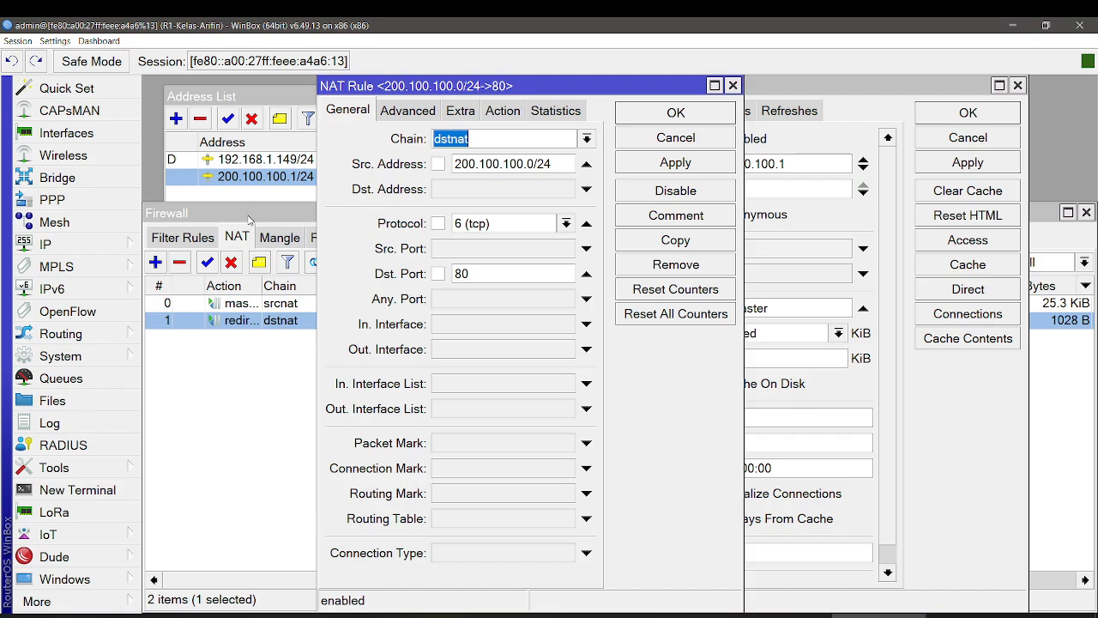
{"action": "left_click", "coordinate": [249, 215]}
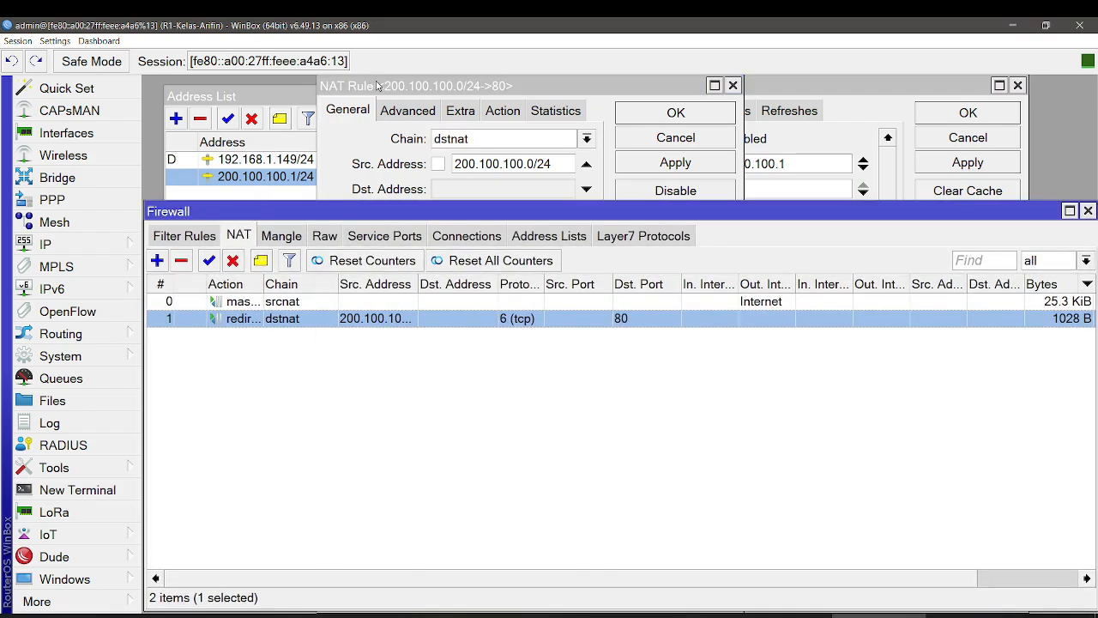
{"action": "left_click", "coordinate": [376, 86]}
{"action": "left_click", "coordinate": [250, 212]}
{"action": "left_click", "coordinate": [388, 89]}
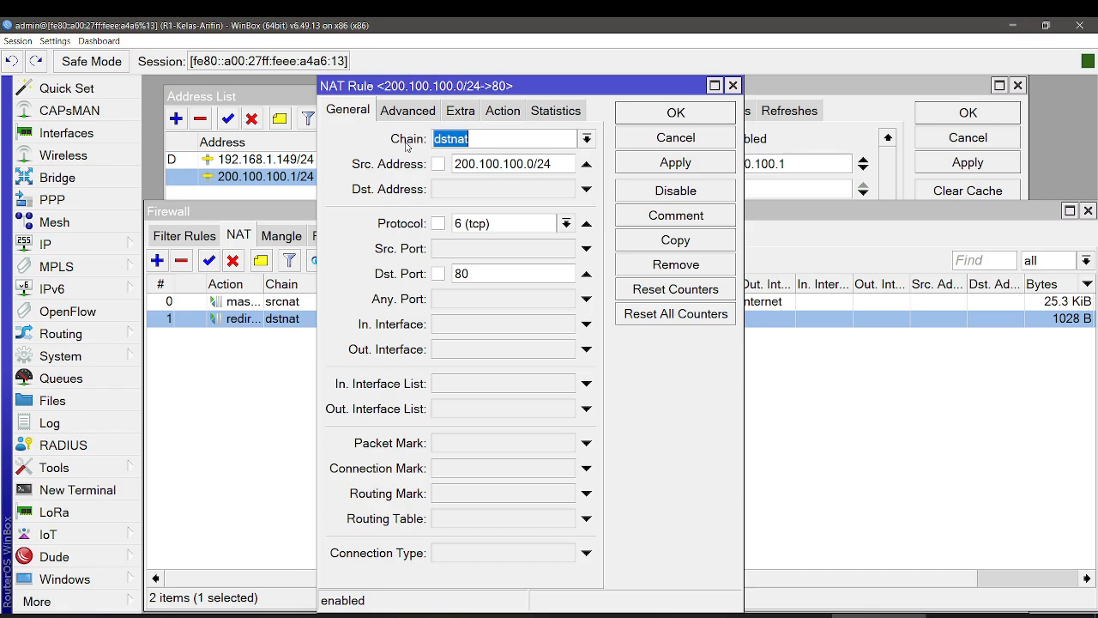
Step: Examine the redirect rule's chain, source address, protocol and destination port
{"action": "left_click", "coordinate": [477, 138]}
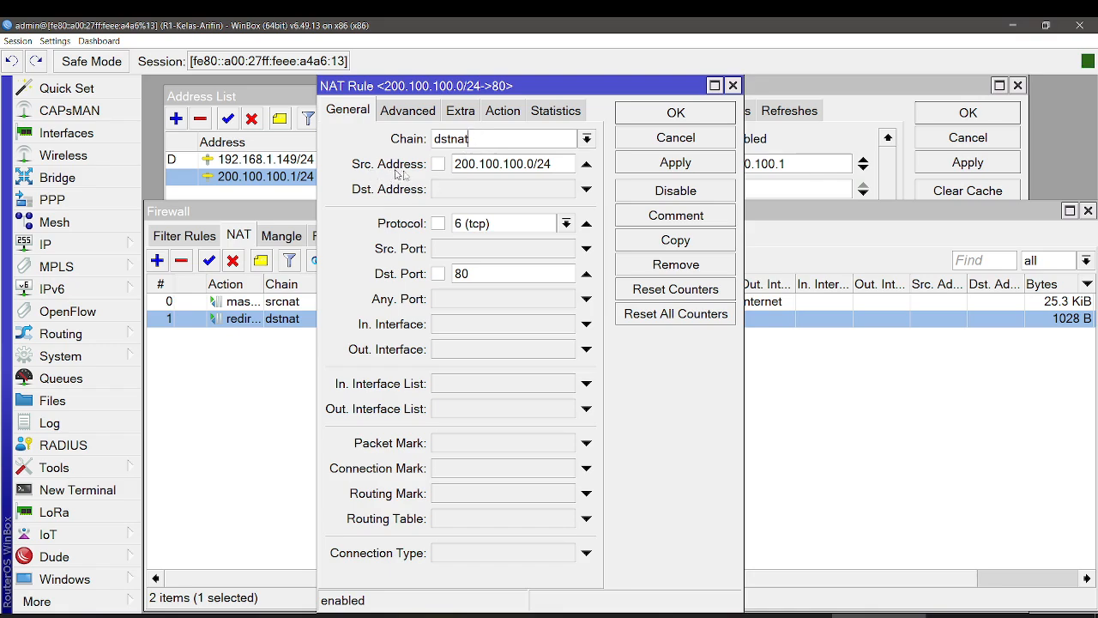
{"action": "left_click_drag", "start_coordinate": [556, 163], "coordinate": [453, 163]}
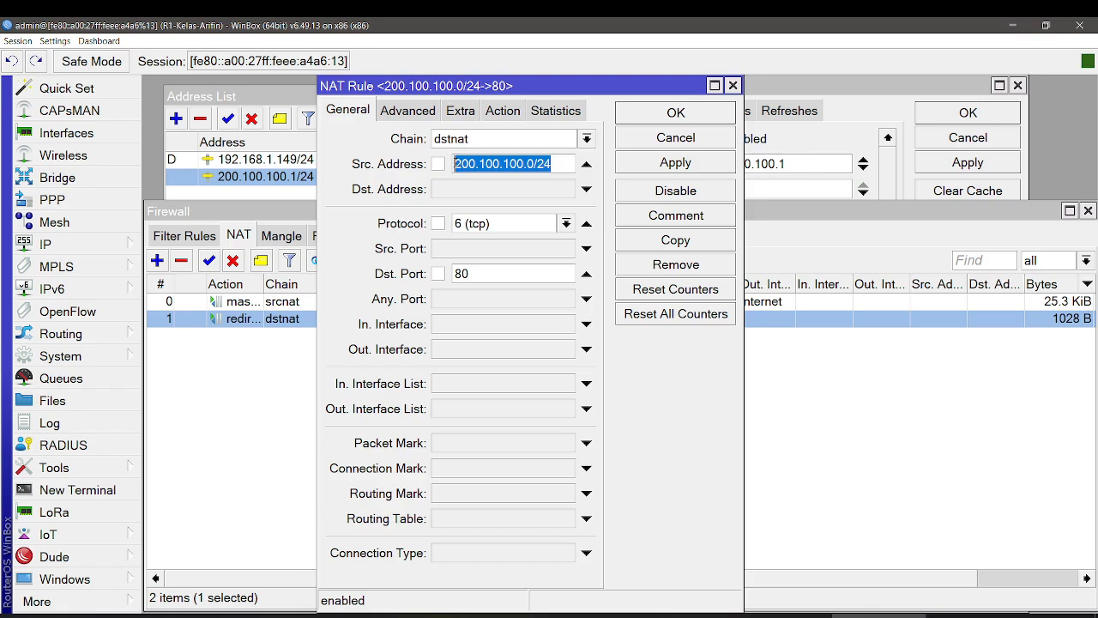
{"action": "left_click", "coordinate": [460, 166]}
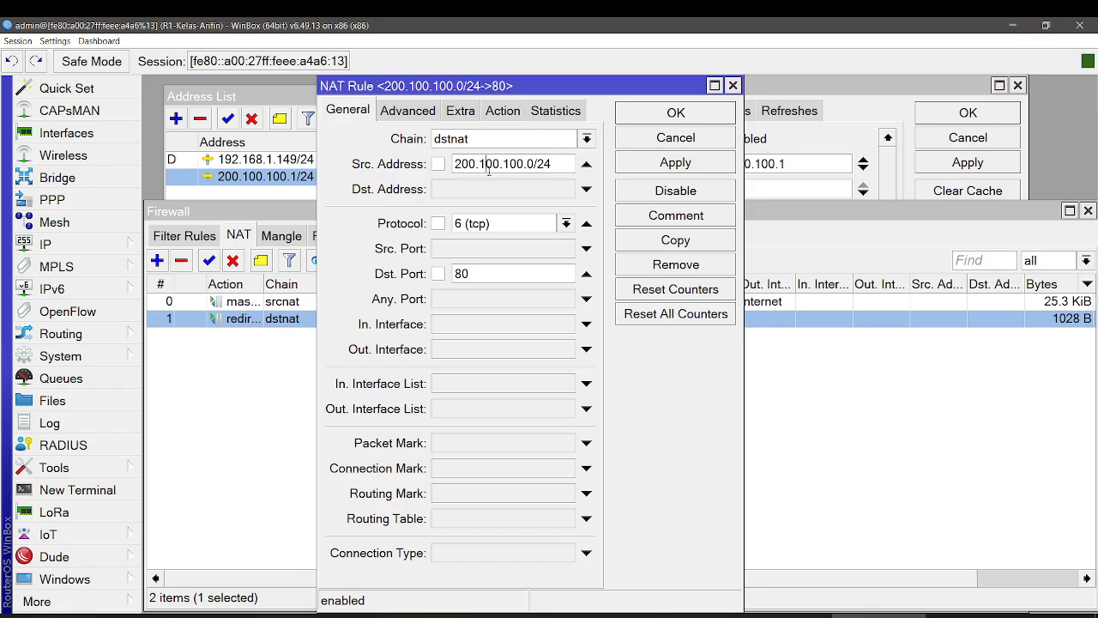
{"action": "left_click", "coordinate": [517, 165]}
{"action": "left_click", "coordinate": [534, 165]}
{"action": "left_click_drag", "start_coordinate": [555, 163], "coordinate": [536, 163]}
{"action": "left_click", "coordinate": [513, 219]}
{"action": "left_click_drag", "start_coordinate": [482, 274], "coordinate": [454, 274]}
{"action": "left_click", "coordinate": [477, 275]}
Step: Compare the rule's redirect action and target port with its general matching criteria, and close the NAT rule
{"action": "left_click", "coordinate": [502, 111]}
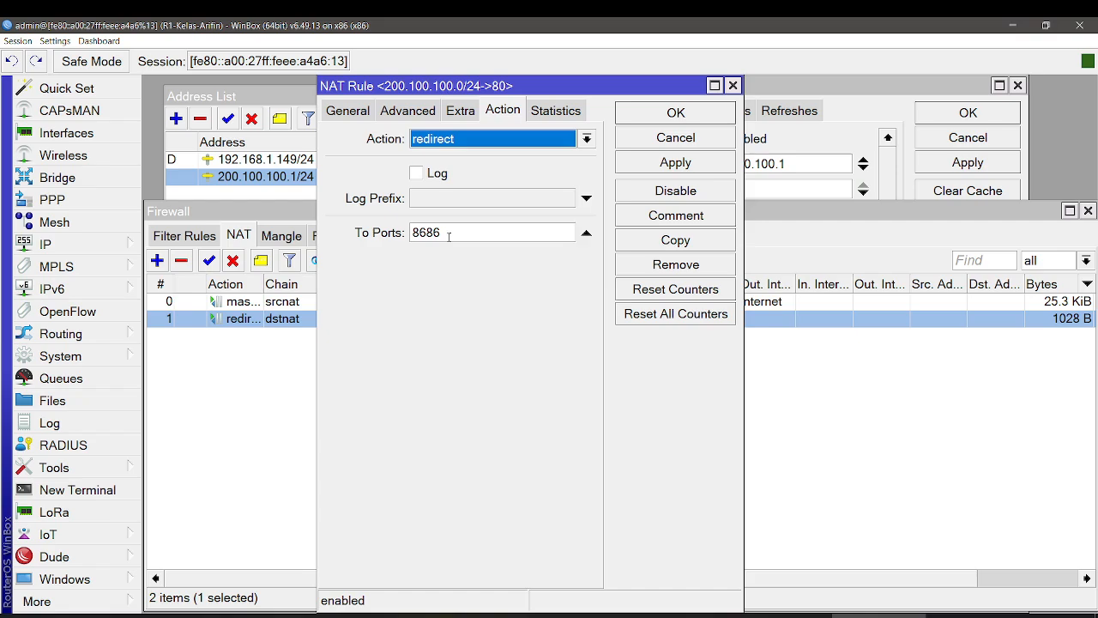
{"action": "left_click", "coordinate": [347, 111]}
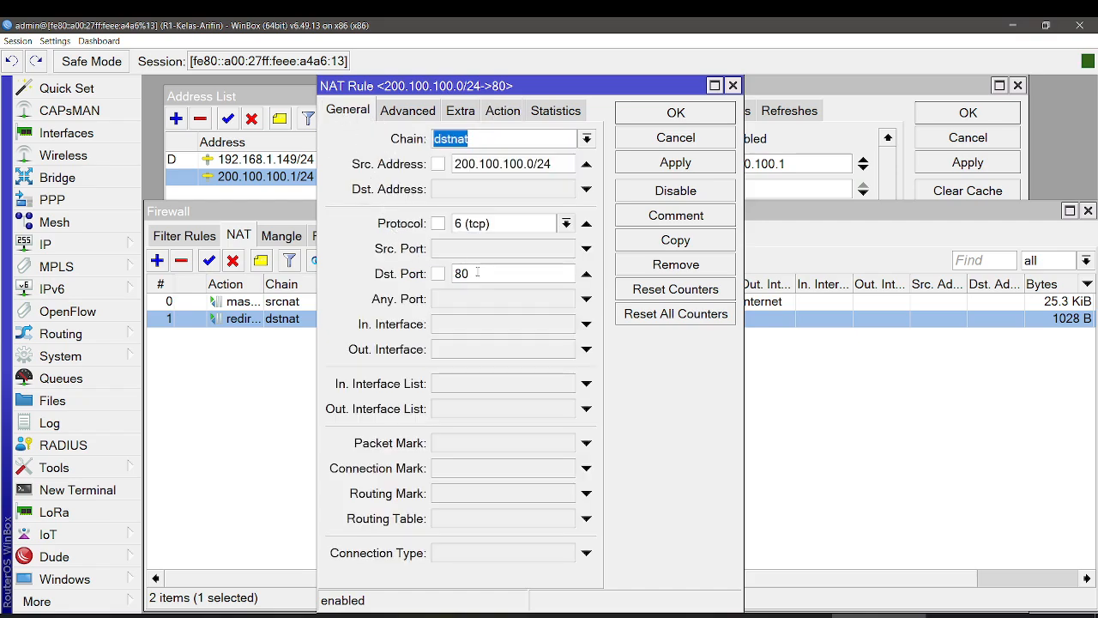
{"action": "left_click", "coordinate": [497, 111]}
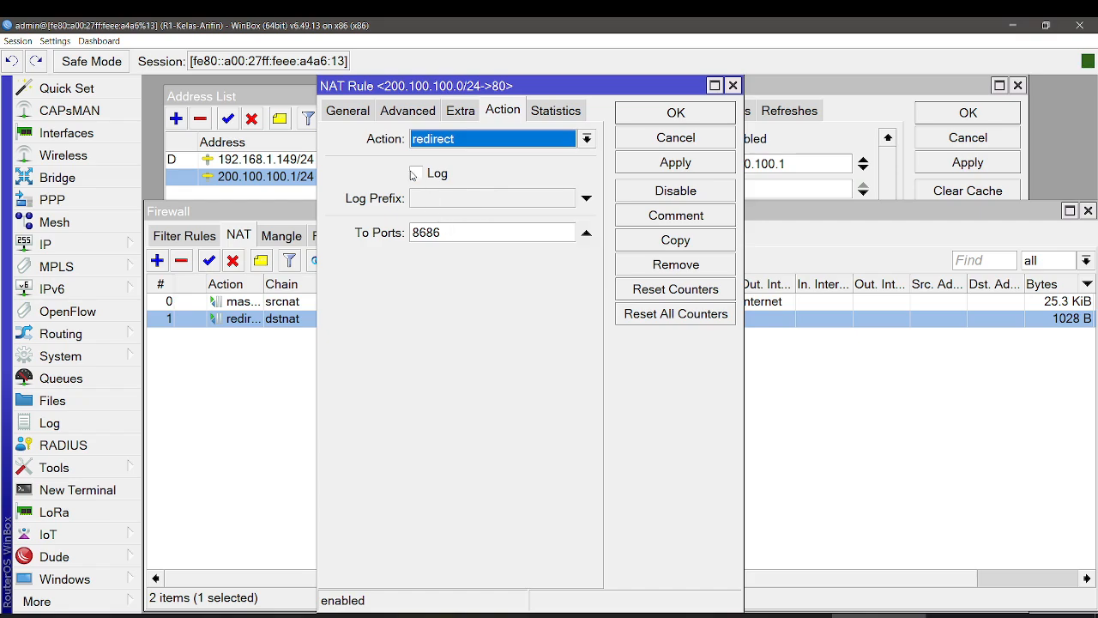
{"action": "left_click", "coordinate": [348, 112]}
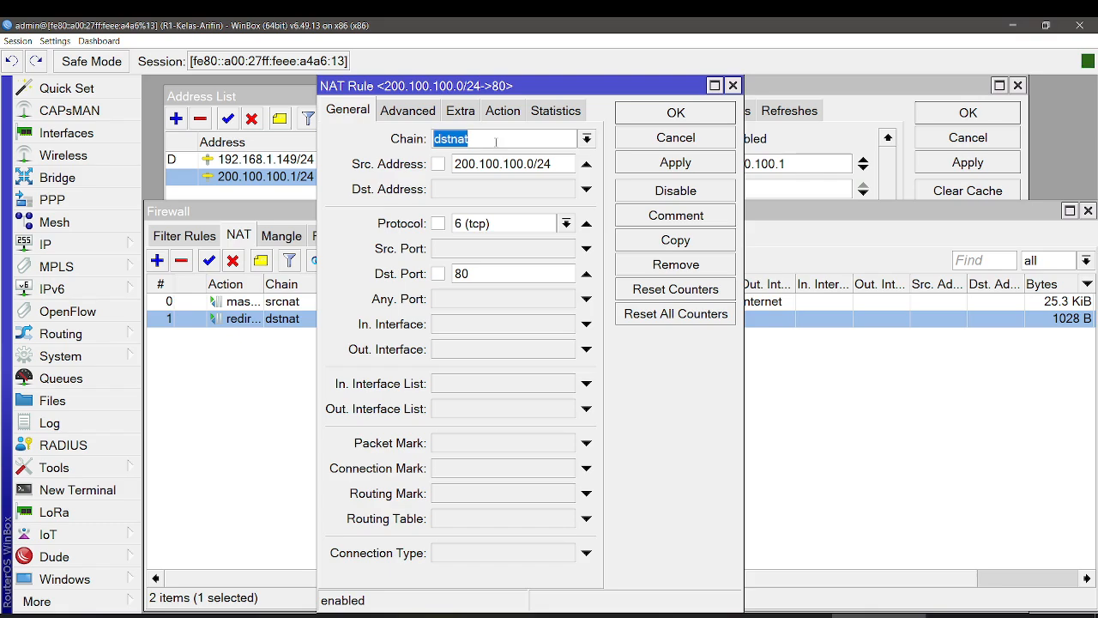
{"action": "left_click", "coordinate": [559, 163]}
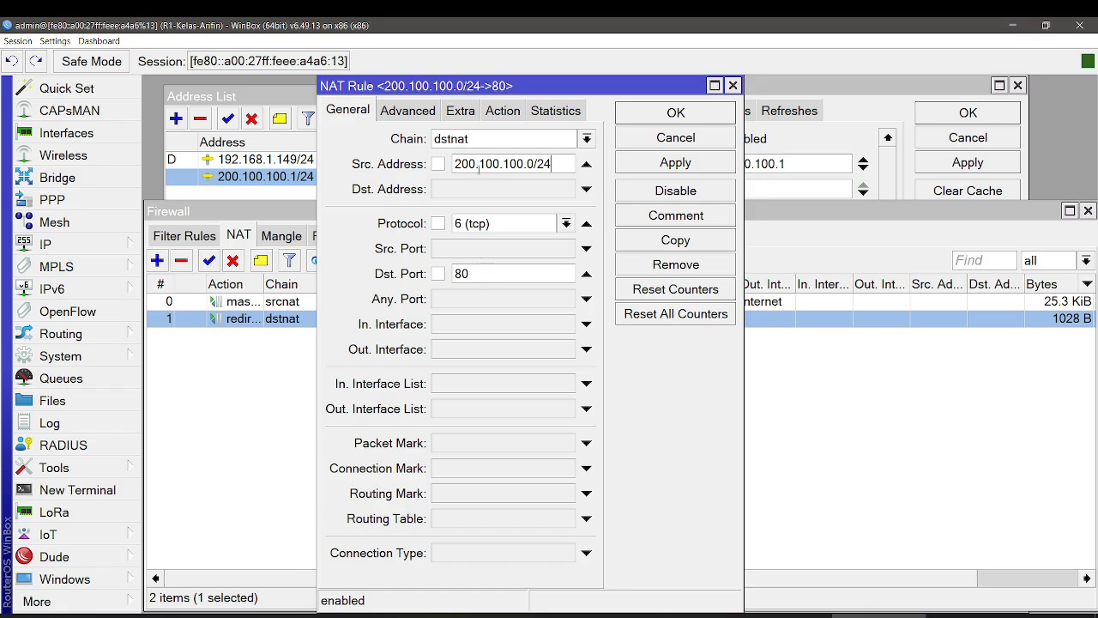
{"action": "left_click", "coordinate": [502, 111]}
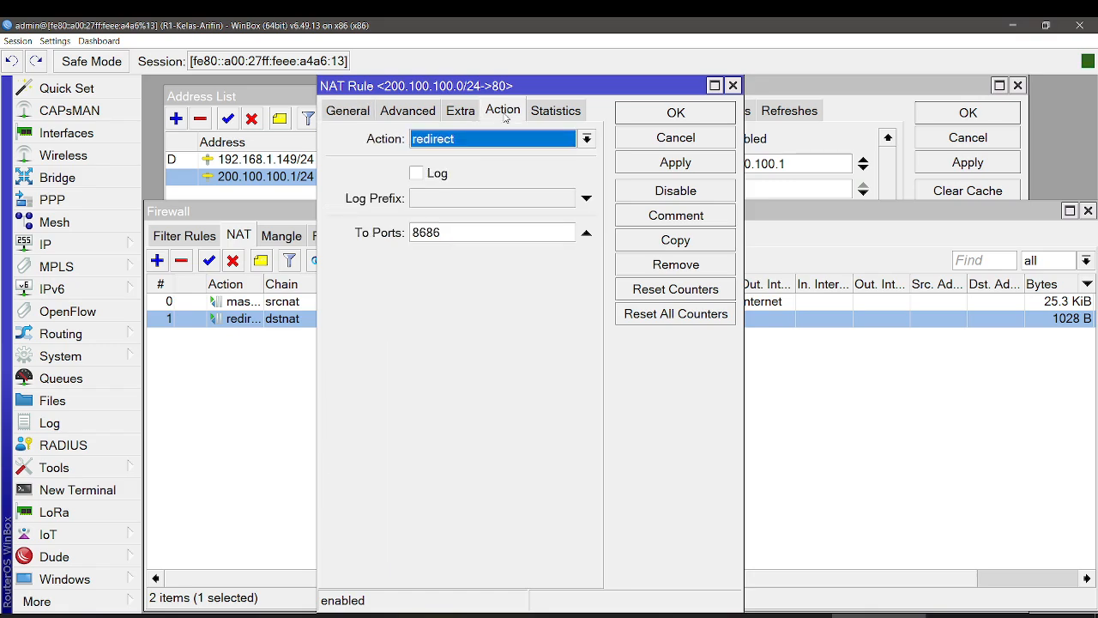
{"action": "left_click", "coordinate": [465, 231]}
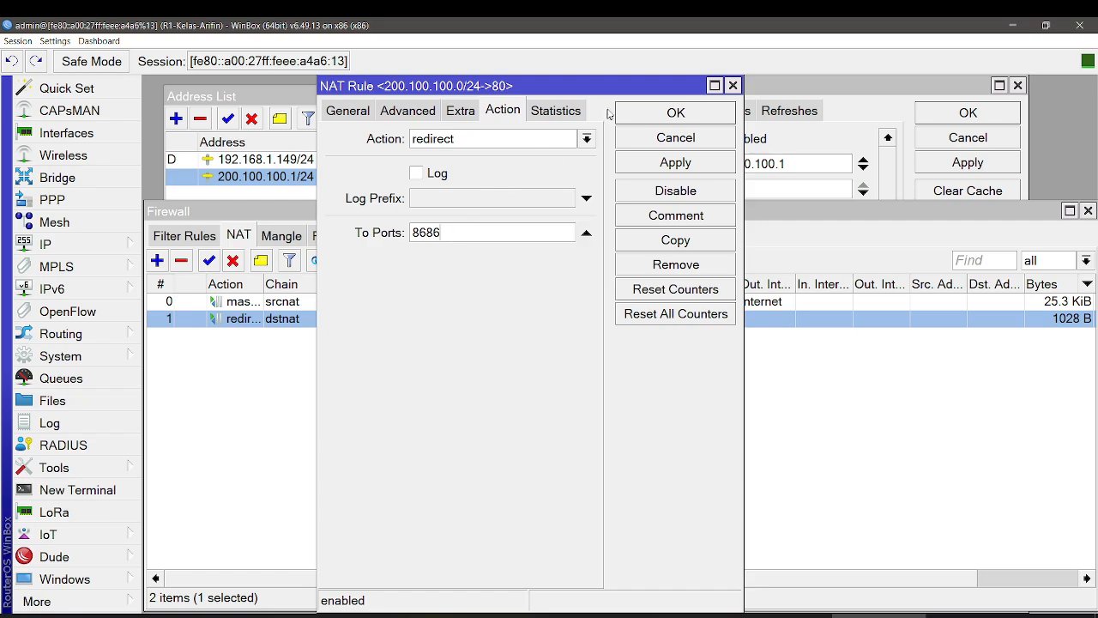
{"action": "left_click", "coordinate": [733, 85]}
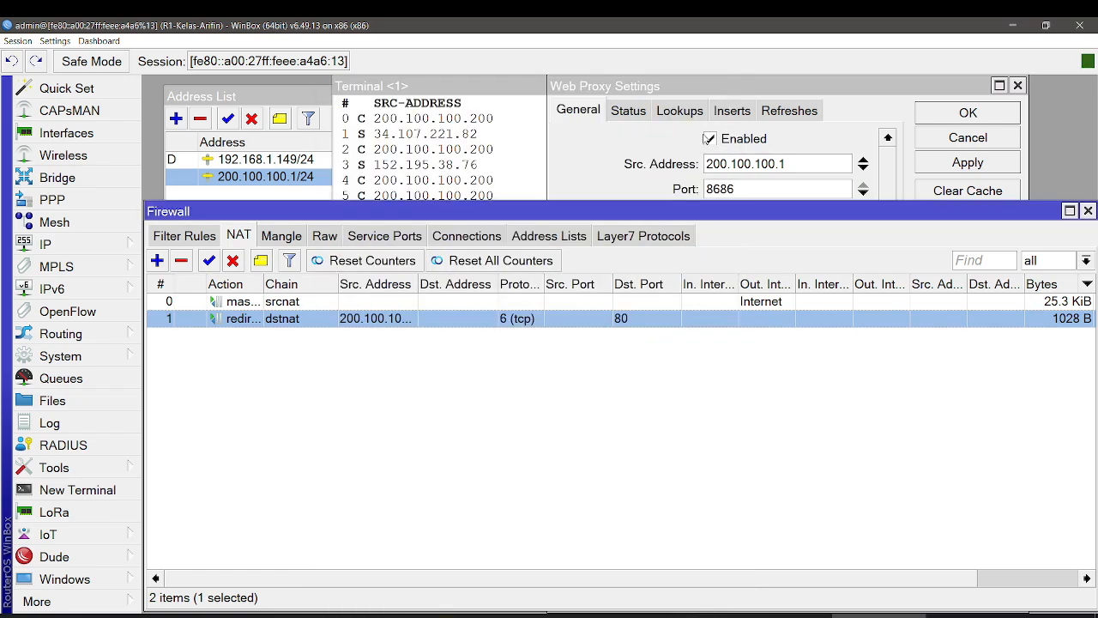
Step: Bring up the terminal and the firewall's NAT list, and move the two windows apart so both can be seen
{"action": "left_click", "coordinate": [483, 106]}
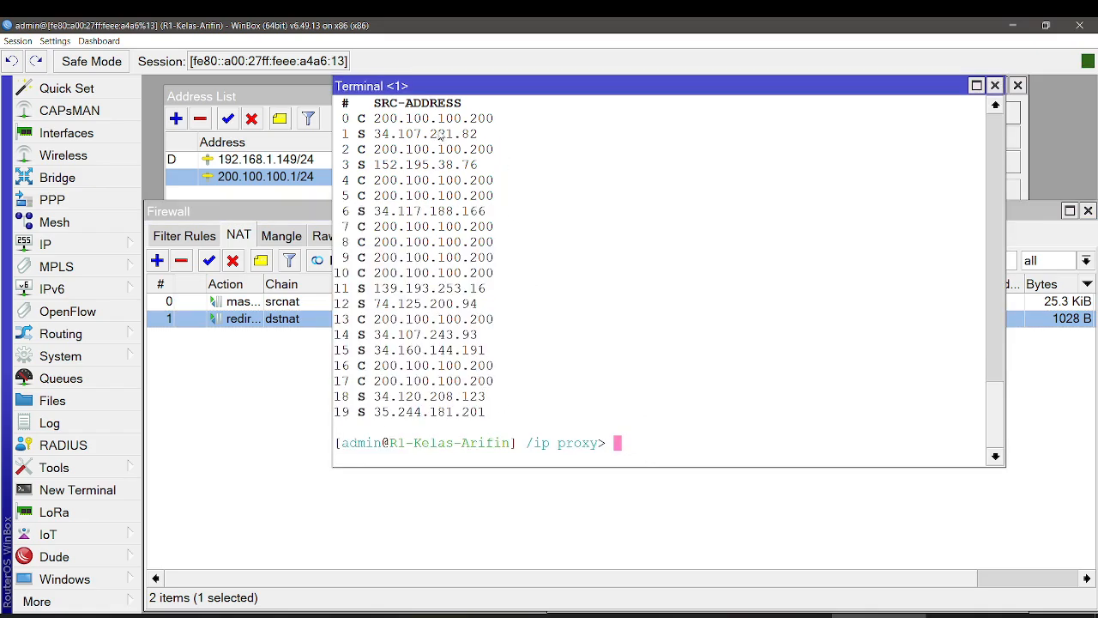
{"action": "left_click_drag", "start_coordinate": [448, 89], "coordinate": [279, 96]}
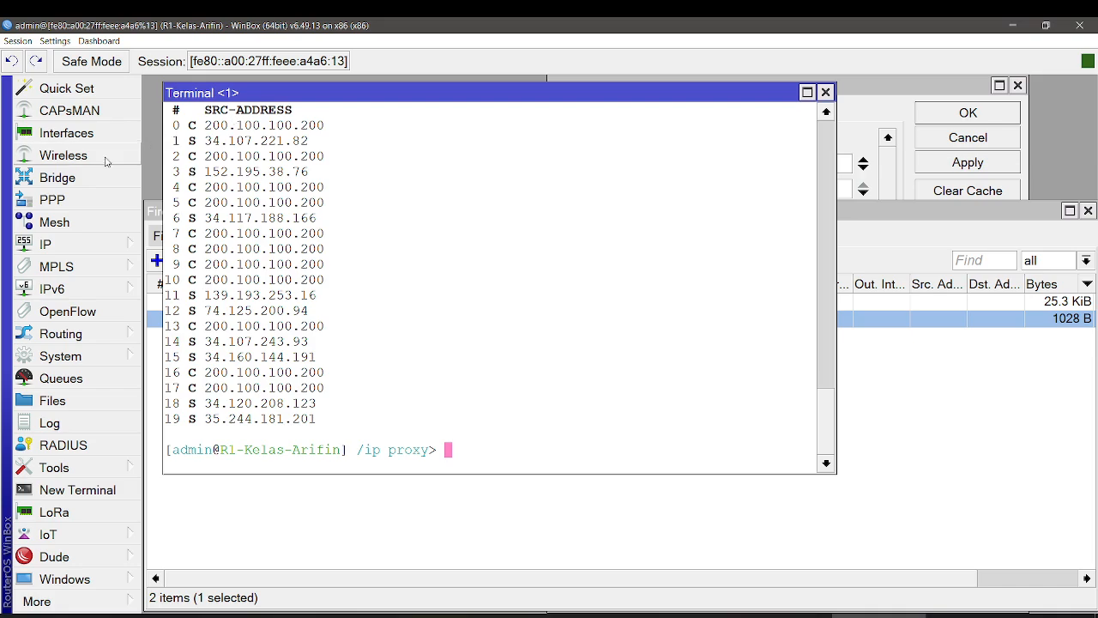
{"action": "left_click", "coordinate": [49, 244]}
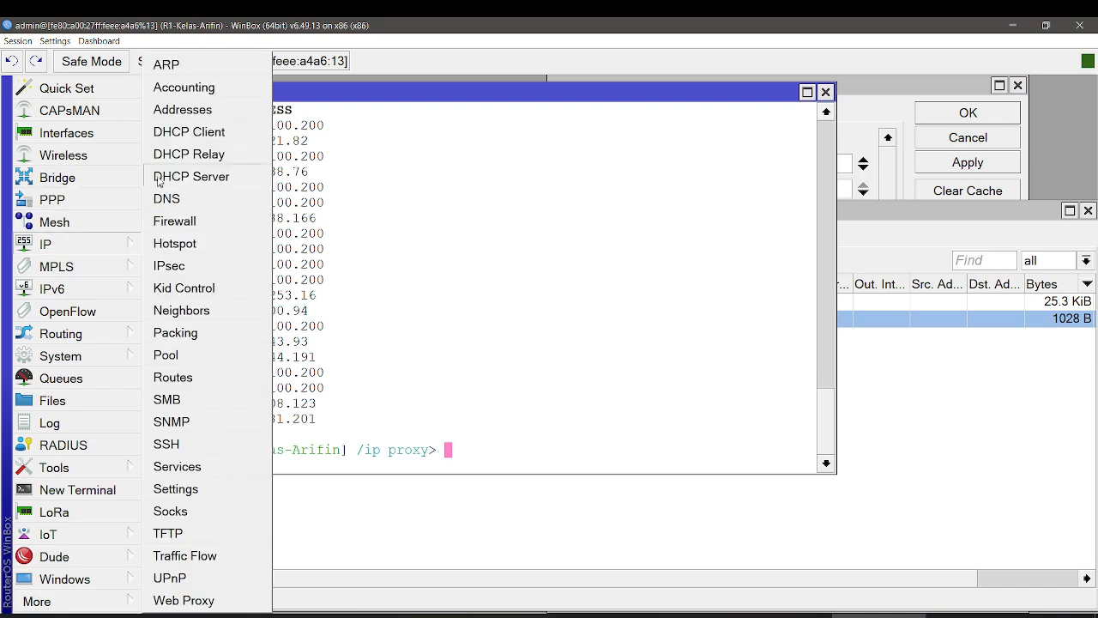
{"action": "left_click", "coordinate": [175, 224]}
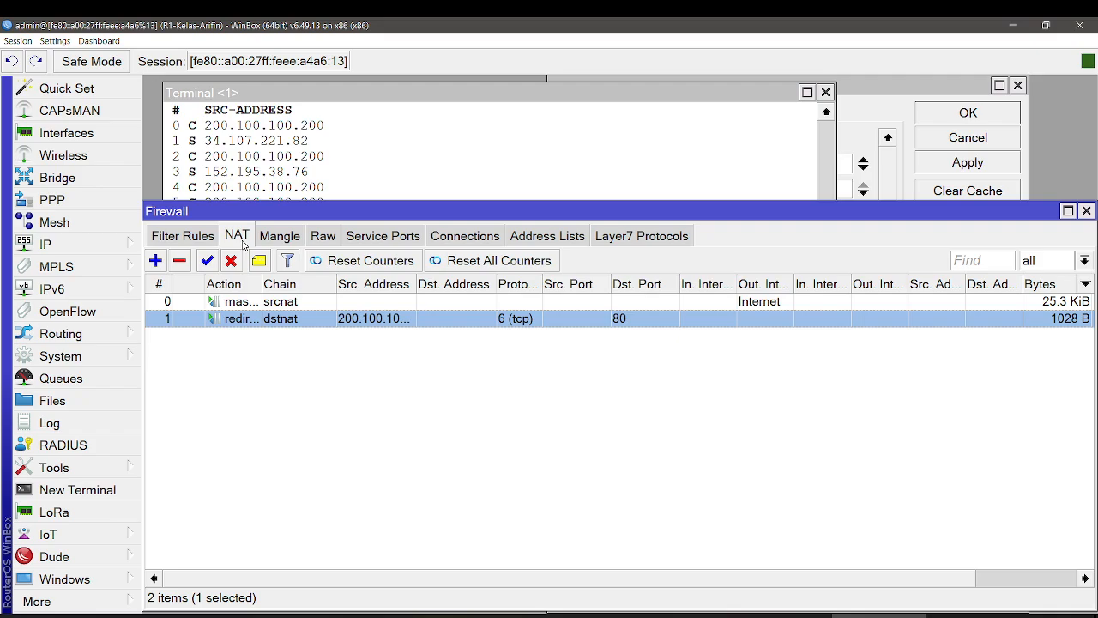
{"action": "left_click_drag", "start_coordinate": [257, 209], "coordinate": [683, 87]}
Step: Reopen the dstnat redirect rule, show its general settings and place it beside the terminal, leaving the terminal active
{"action": "double_click", "coordinate": [736, 198]}
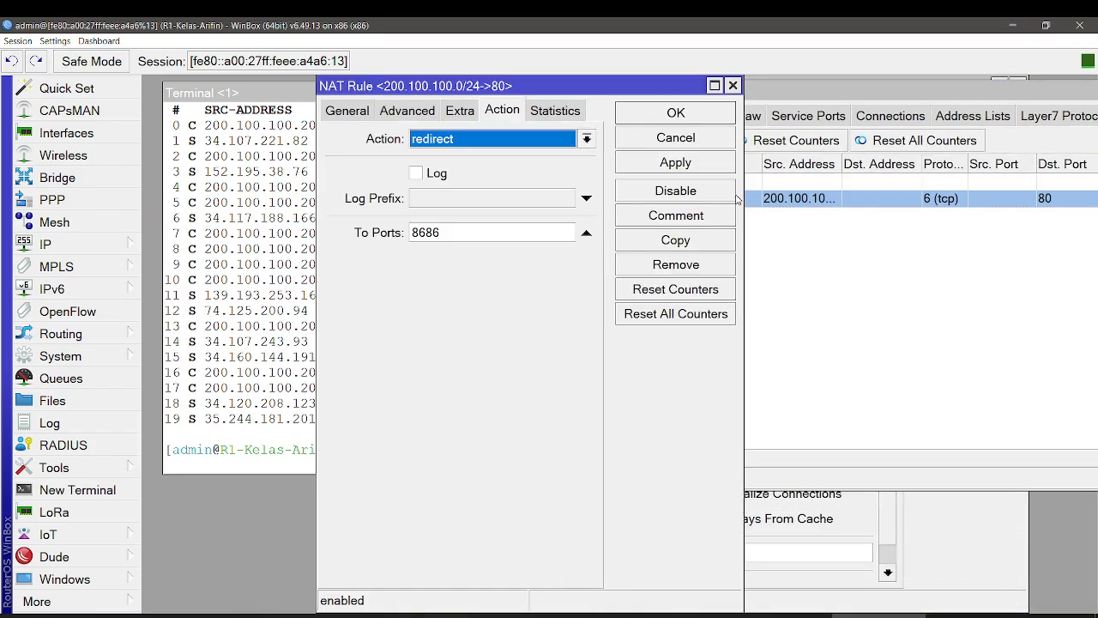
{"action": "left_click_drag", "start_coordinate": [526, 83], "coordinate": [811, 79]}
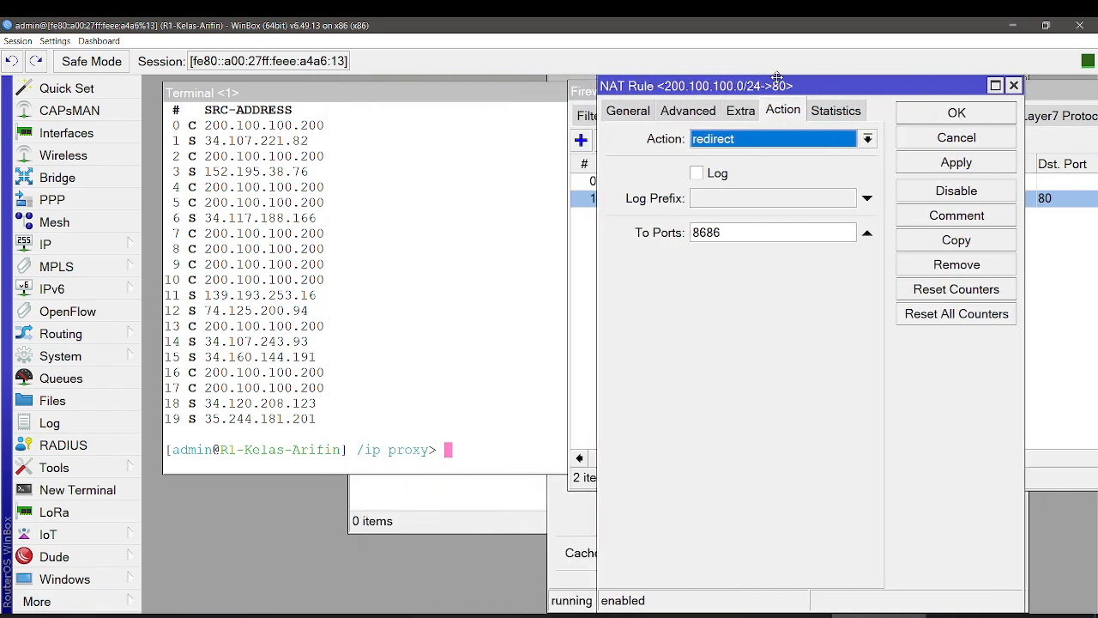
{"action": "left_click", "coordinate": [631, 112]}
{"action": "left_click", "coordinate": [436, 449]}
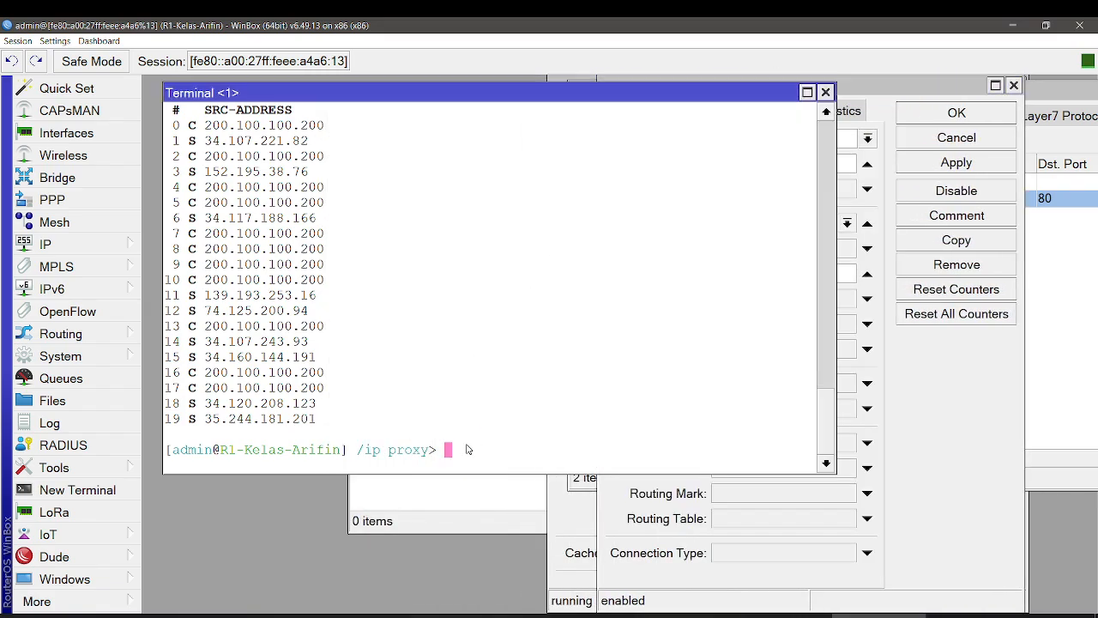
{"action": "left_click_drag", "start_coordinate": [872, 88], "coordinate": [1096, 89]}
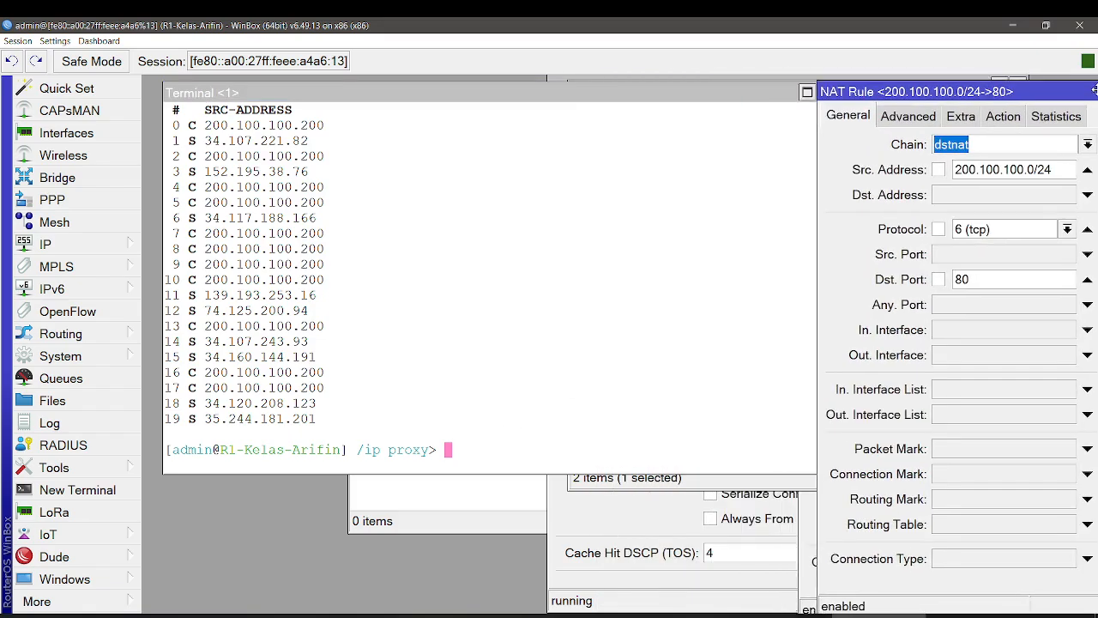
{"action": "left_click", "coordinate": [666, 106]}
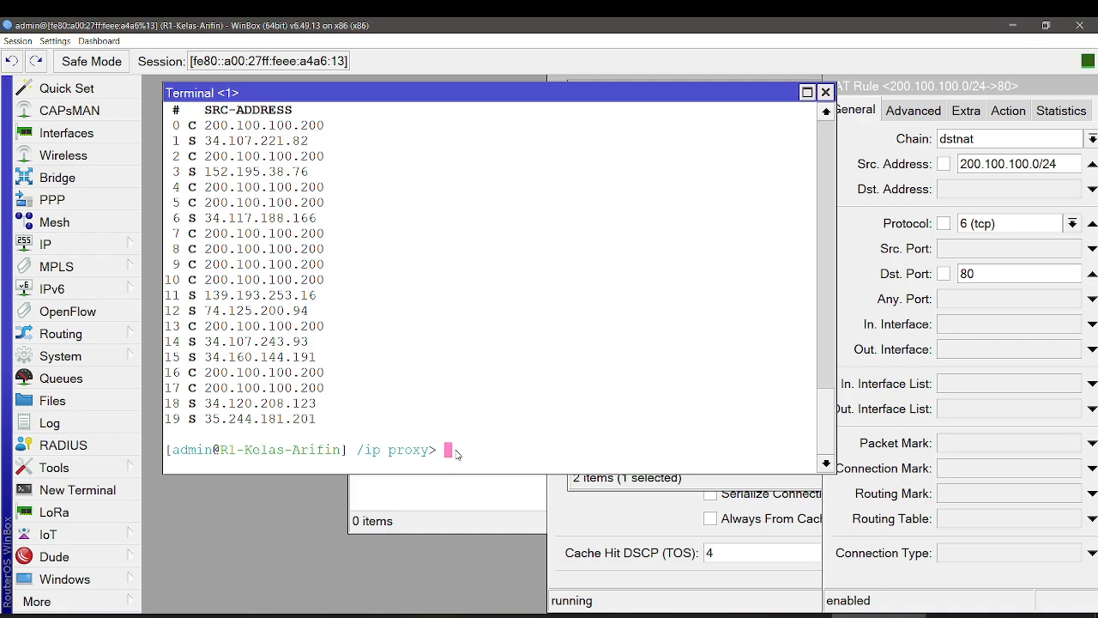
Step: In the terminal, return to the root level and enter the "ip firewall nat" context
{"action": "type", "text": "/"}
{"action": "key", "text": "Return"}
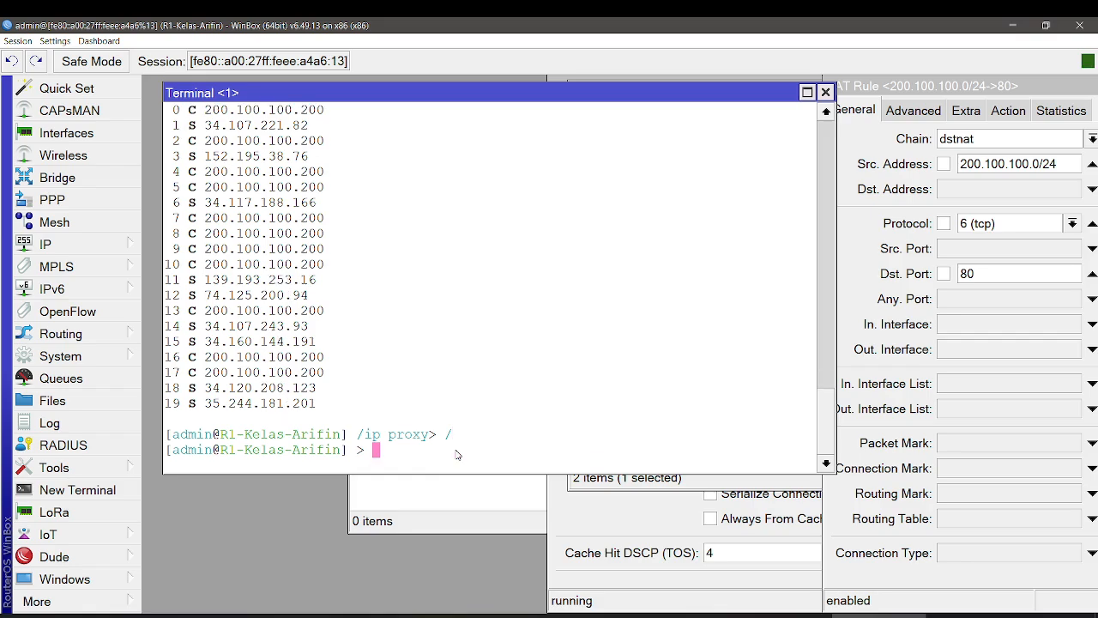
{"action": "type", "text": "ip firewall na"}
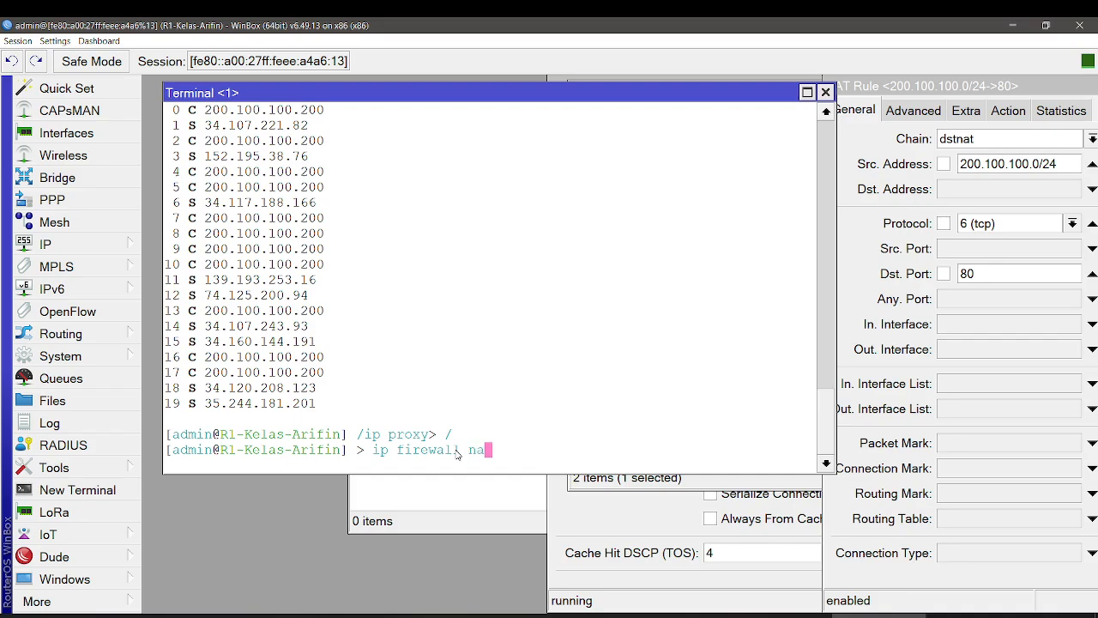
{"action": "type", "text": "t"}
{"action": "key", "text": "Return"}
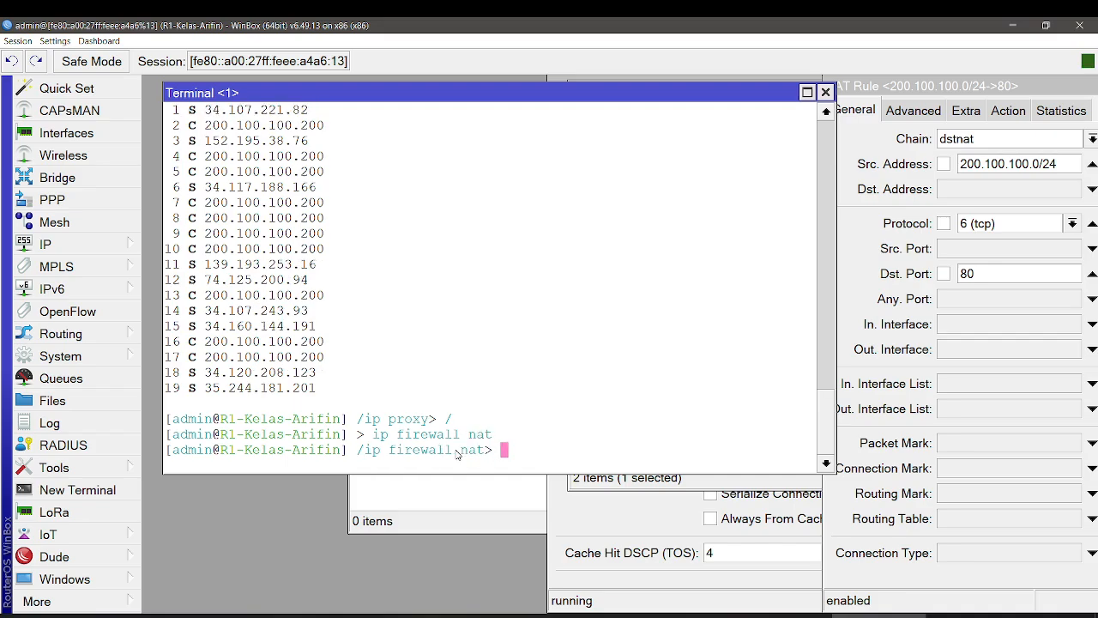
Step: List the commands available for firewall NAT and print the existing NAT rules
{"action": "key", "text": "Tab"}
{"action": "key", "text": "Tab"}
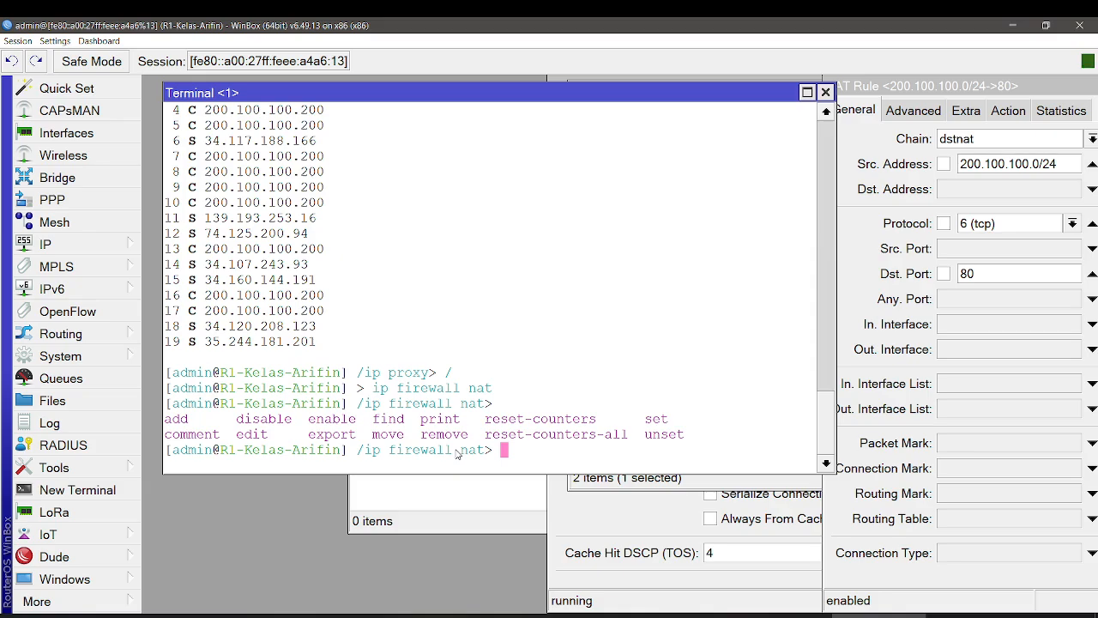
{"action": "type", "text": "print"}
{"action": "key", "text": "Return"}
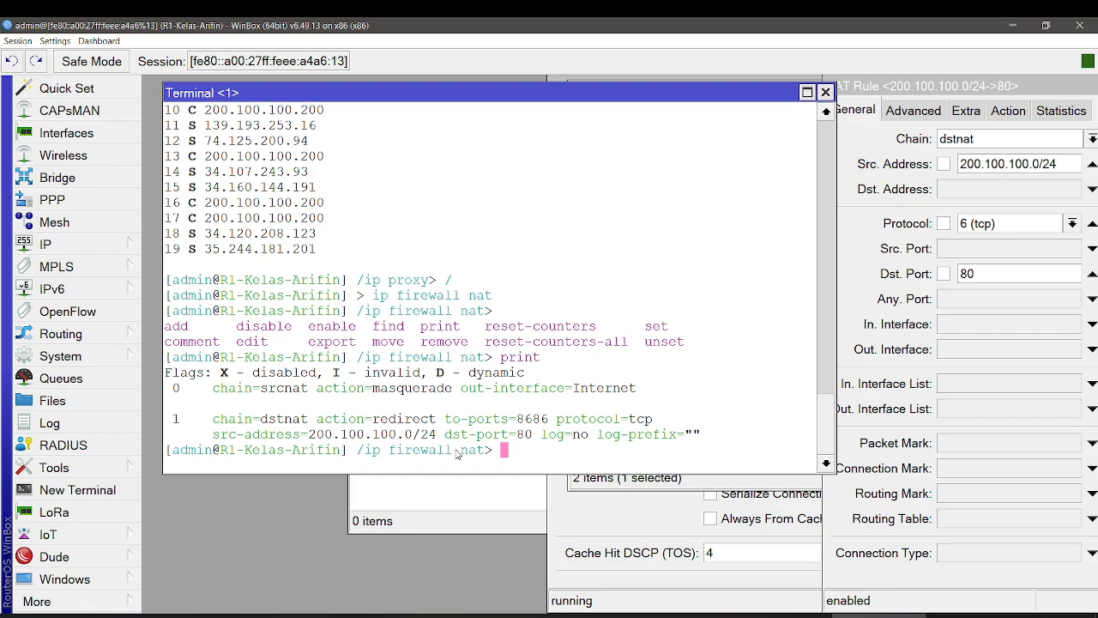
Step: Start composing a NAT add command in the terminal with chain=dstnat and src-address=200.100.100.0/24
{"action": "type", "text": "add cha"}
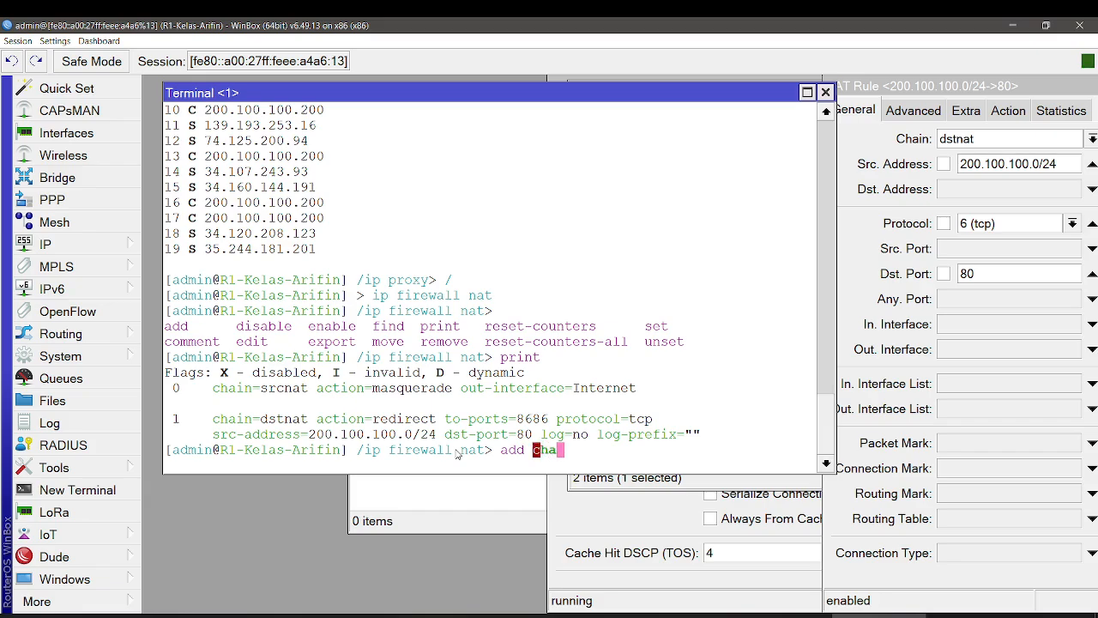
{"action": "type", "text": "in=dst"}
{"action": "key", "text": "BackSpace"}
{"action": "key", "text": "BackSpace"}
{"action": "type", "text": "st"}
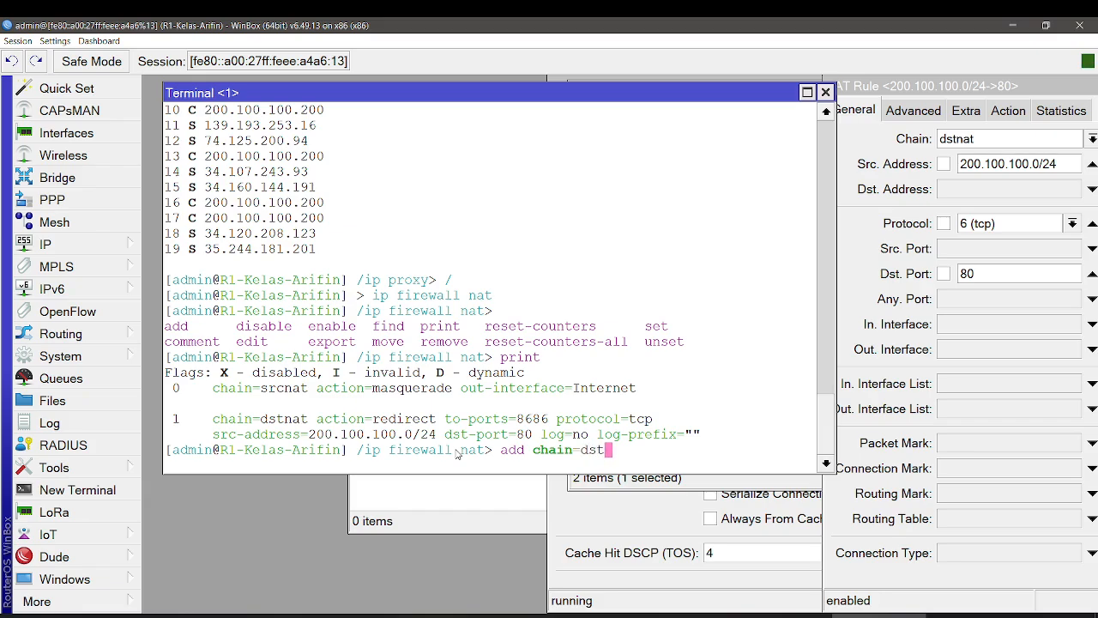
{"action": "type", "text": "nat src-a"}
{"action": "key", "text": "Tab"}
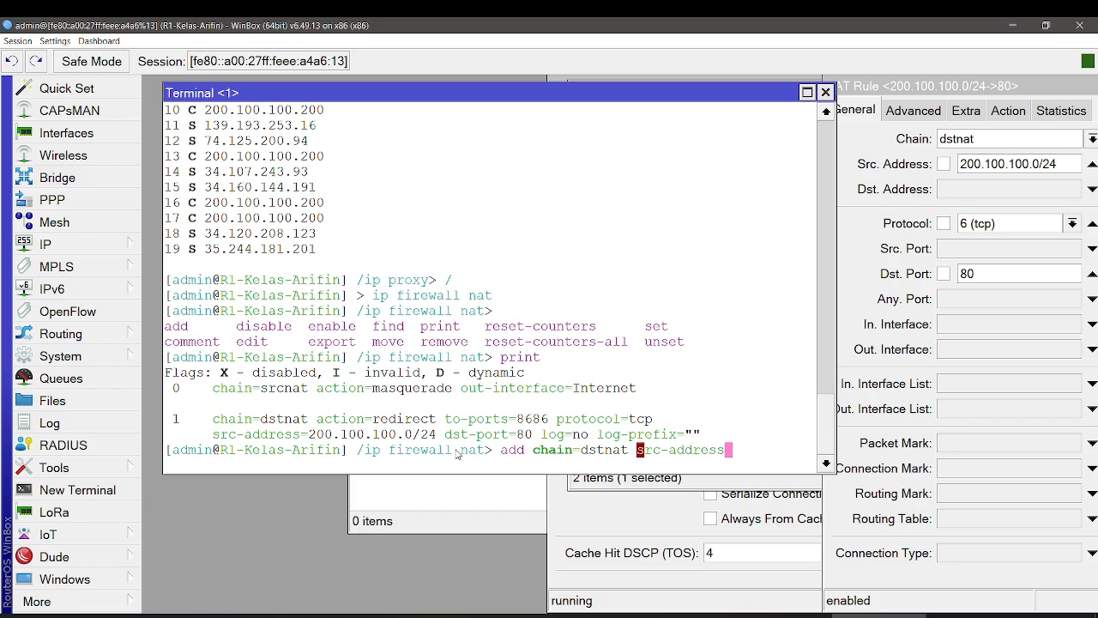
{"action": "type", "text": "200"}
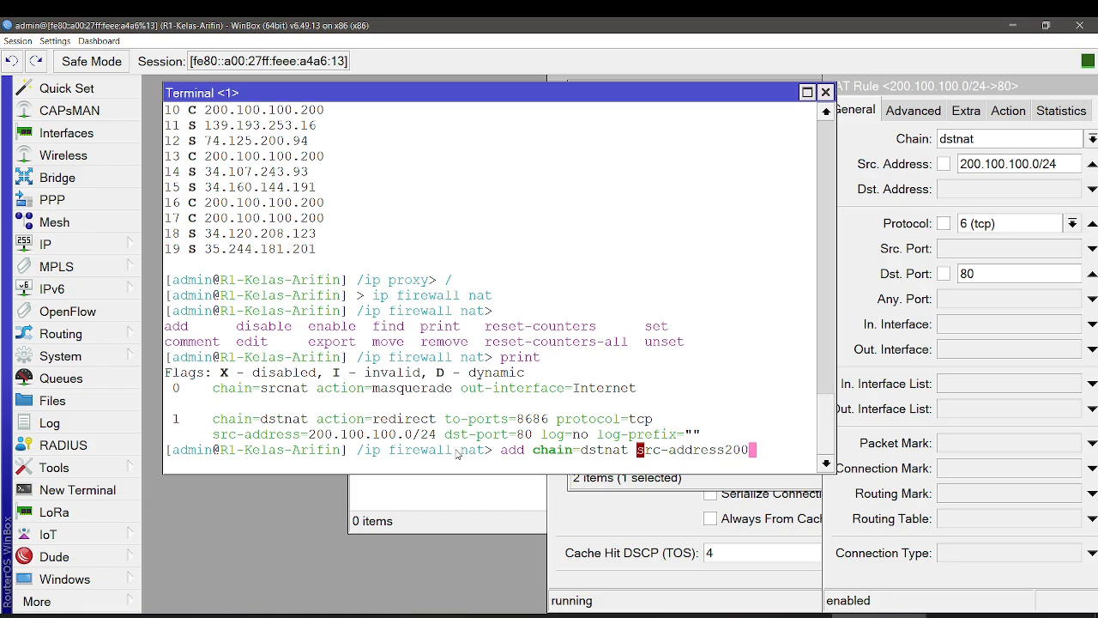
{"action": "key", "text": "BackSpace"}
{"action": "key", "text": "BackSpace"}
{"action": "key", "text": "BackSpace"}
{"action": "type", "text": "="}
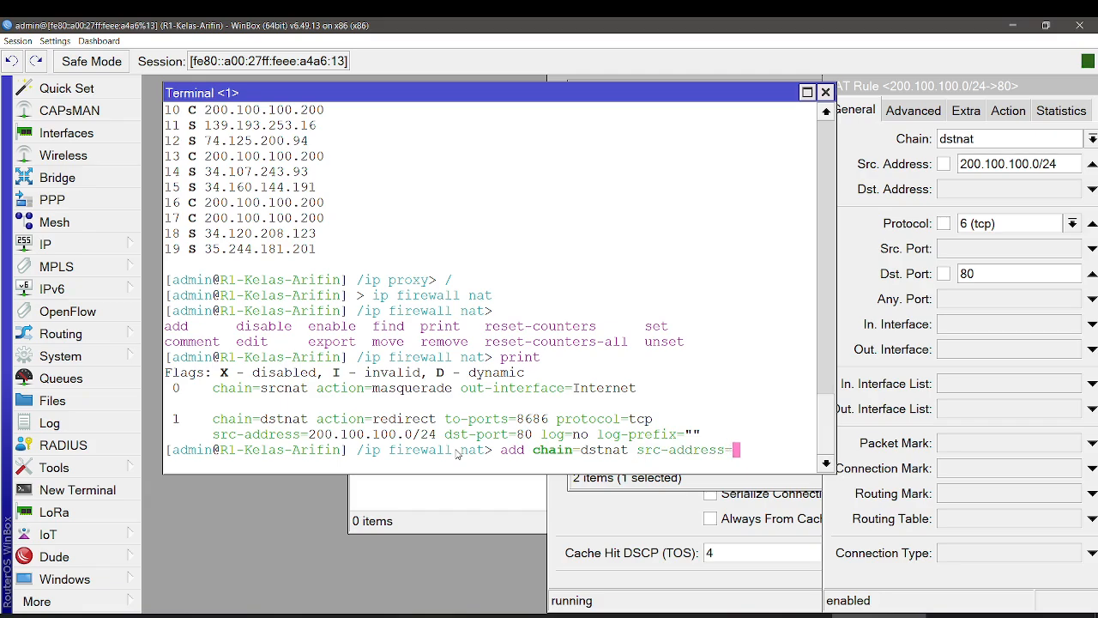
{"action": "type", "text": "200.100.100"}
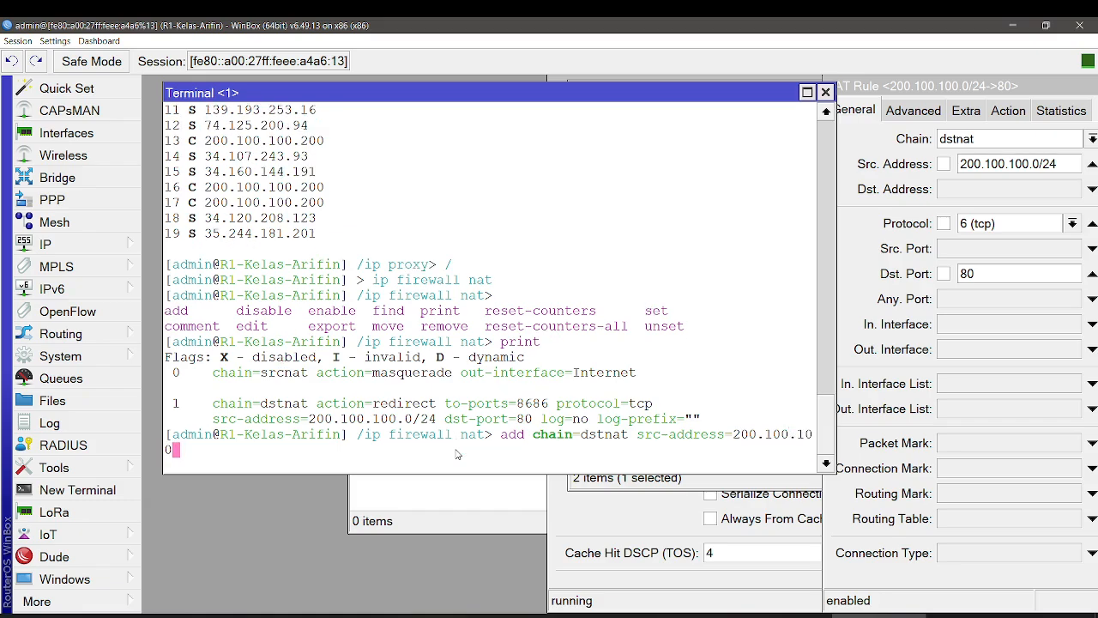
{"action": "type", "text": ".0/24"}
Step: Extend the add command with protocol=tcp, dst-port=80, action=redirect and to-ports=8686
{"action": "type", "text": "pro"}
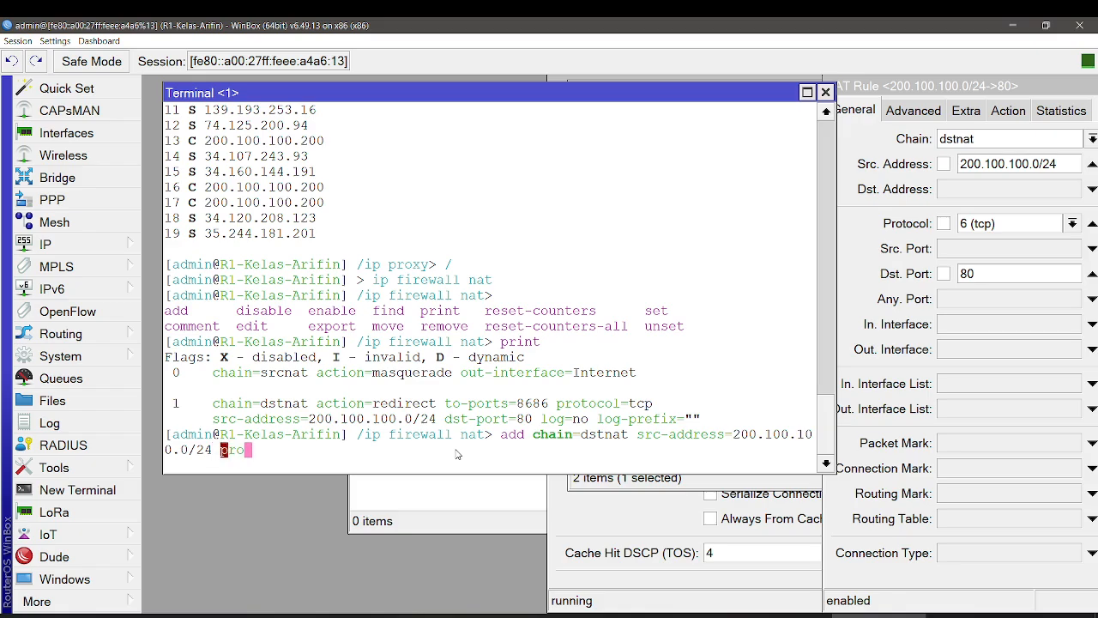
{"action": "type", "text": "tocol=tcp"}
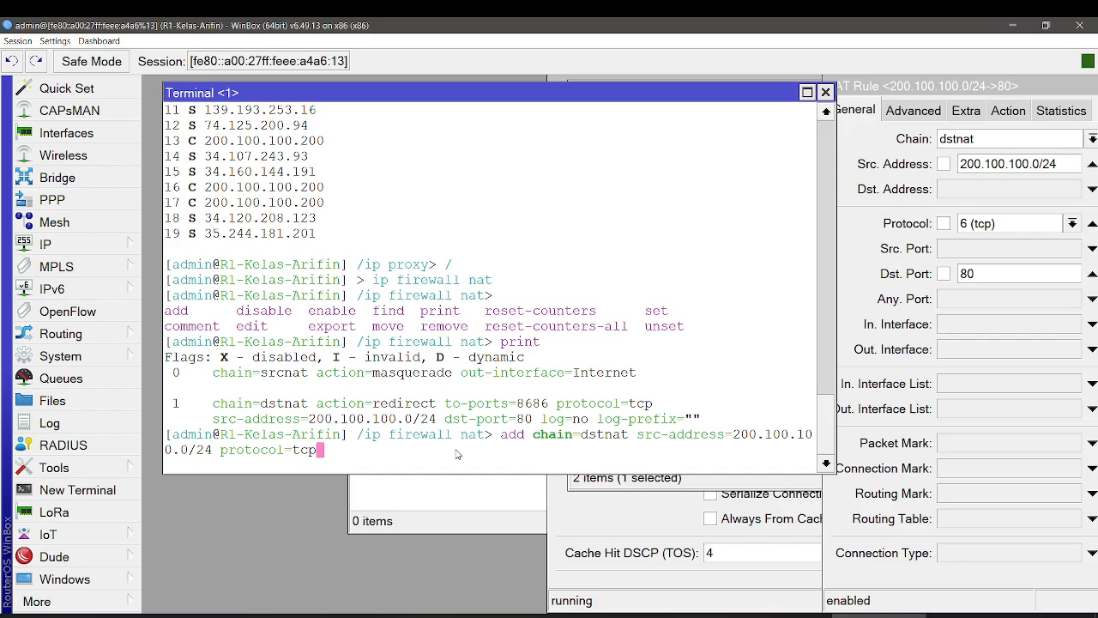
{"action": "type", "text": " dst-port=80"}
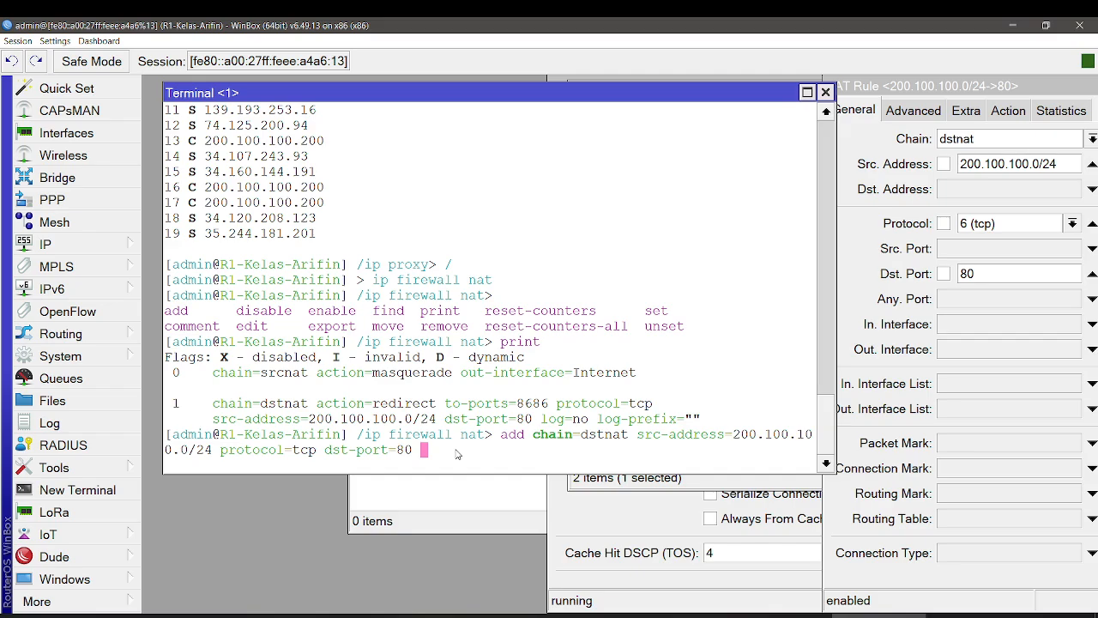
{"action": "type", "text": " action=redi"}
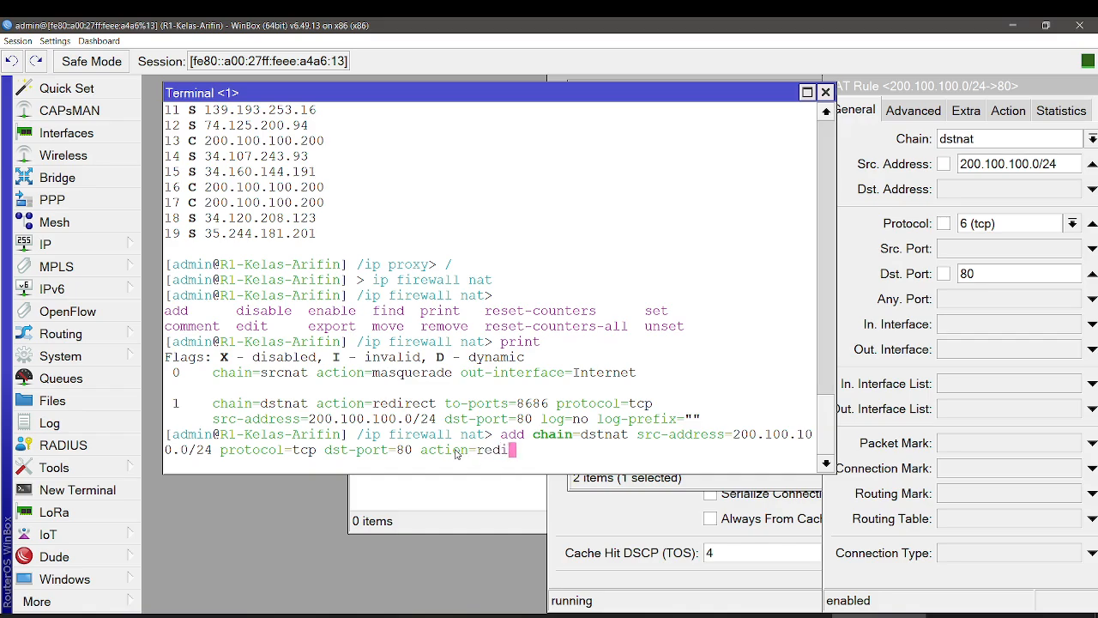
{"action": "type", "text": "rect to-port"}
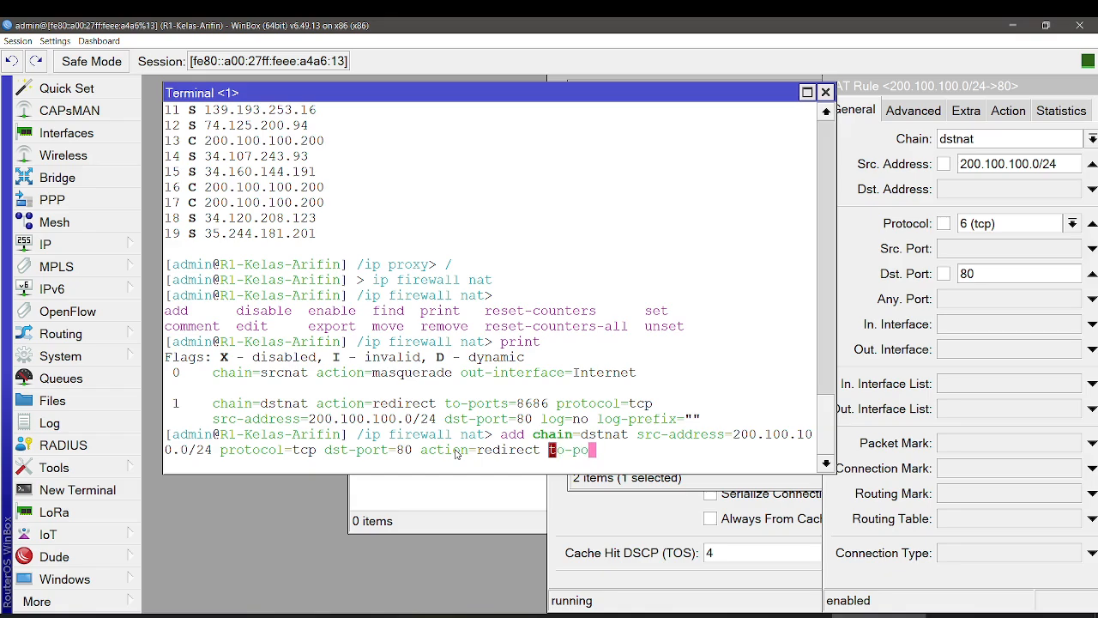
{"action": "type", "text": "s=8686"}
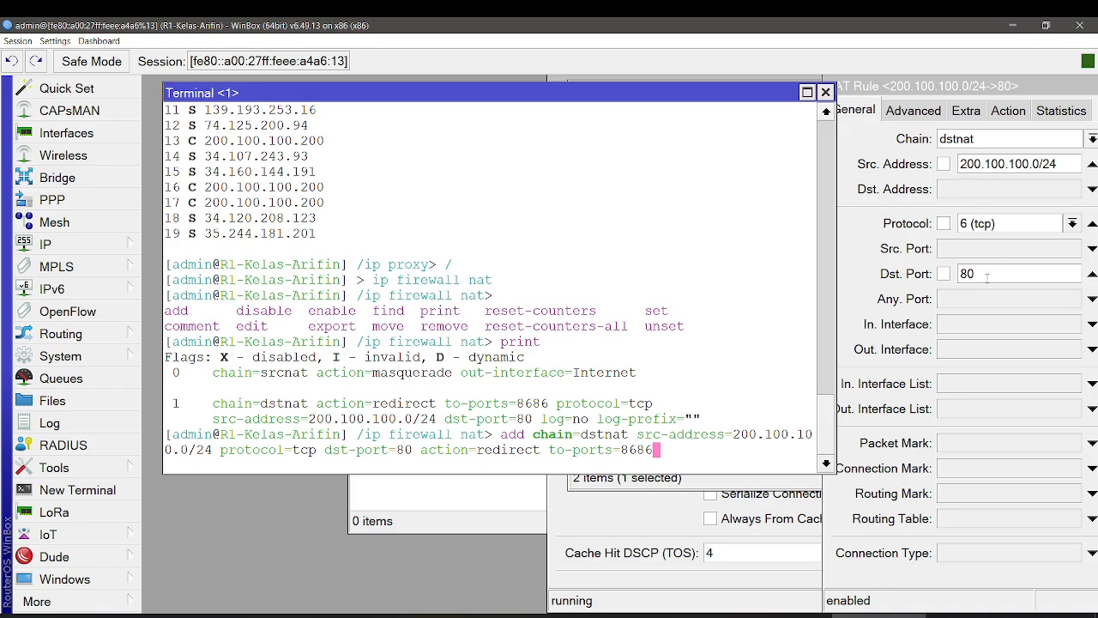
Step: Review the existing dstnat rule's action and general settings against the composed command, leaving the terminal active
{"action": "left_click", "coordinate": [1001, 112]}
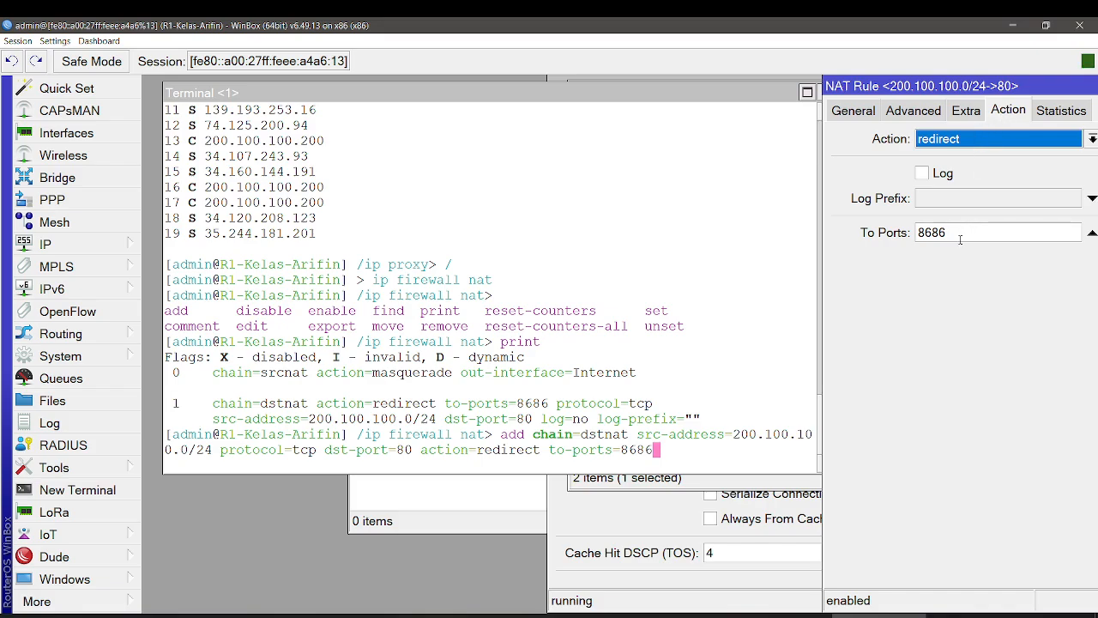
{"action": "left_click", "coordinate": [853, 109]}
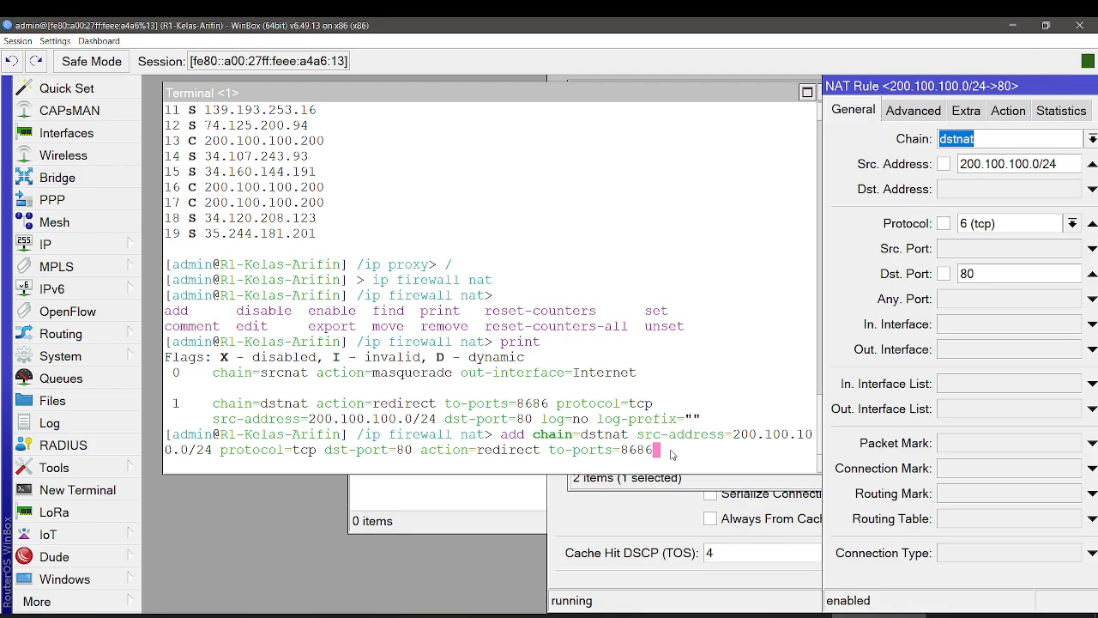
{"action": "key", "text": "Left"}
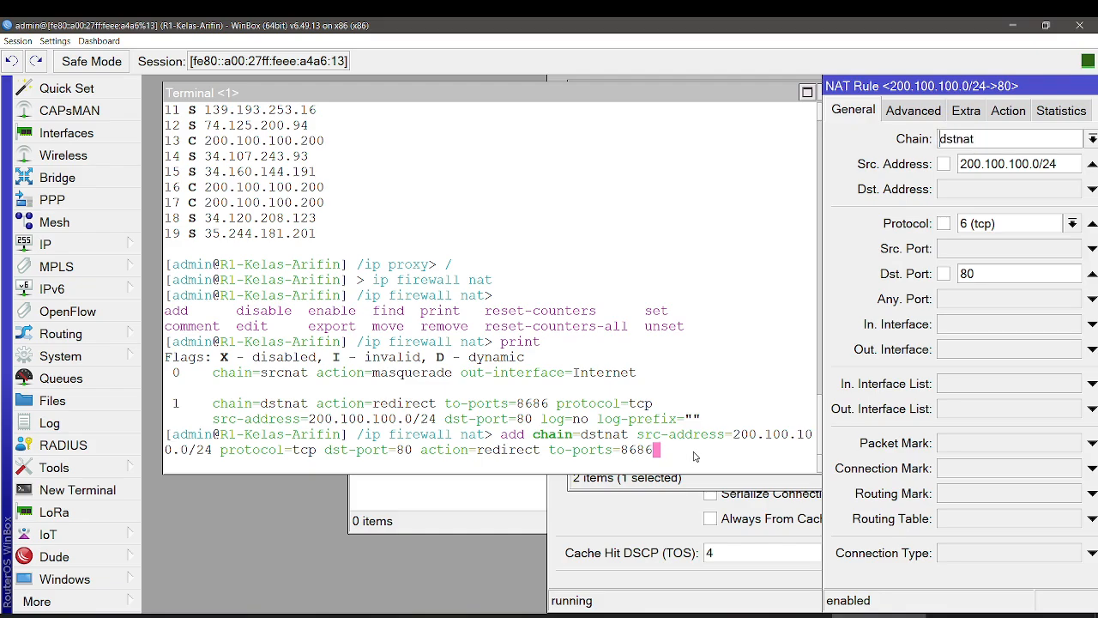
{"action": "left_click", "coordinate": [695, 457]}
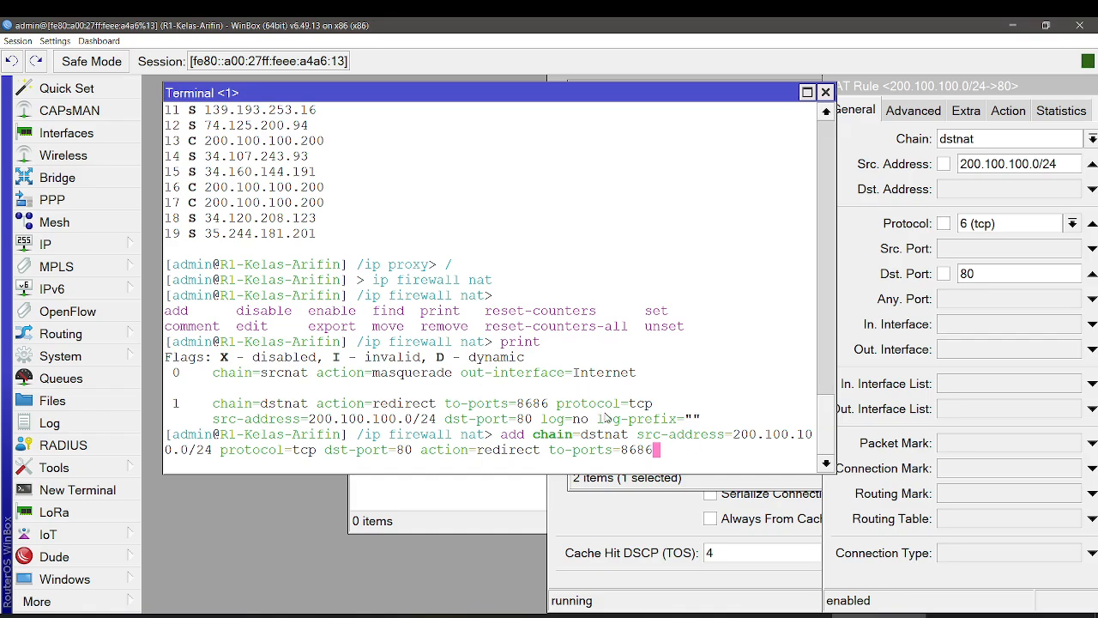
Step: Erase the whole add command from the terminal prompt without running it
{"action": "type", "text": "1"}
{"action": "key", "text": "BackSpace"}
{"action": "key", "text": "BackSpace"}
{"action": "key", "text": "BackSpace"}
{"action": "key", "text": "BackSpace"}
{"action": "key", "text": "BackSpace"}
{"action": "key", "text": "BackSpace"}
{"action": "key", "text": "BackSpace"}
{"action": "key", "text": "BackSpace"}
{"action": "key", "text": "BackSpace"}
{"action": "key", "text": "BackSpace"}
{"action": "key", "text": "BackSpace"}
{"action": "key", "text": "BackSpace"}
{"action": "key", "text": "BackSpace"}
{"action": "key", "text": "BackSpace"}
{"action": "key", "text": "BackSpace"}
{"action": "key", "text": "BackSpace"}
{"action": "key", "text": "BackSpace"}
{"action": "key", "text": "BackSpace"}
{"action": "key", "text": "BackSpace"}
{"action": "key", "text": "BackSpace"}
{"action": "key", "text": "BackSpace"}
{"action": "key", "text": "BackSpace"}
{"action": "key", "text": "BackSpace"}
{"action": "key", "text": "BackSpace"}
{"action": "key", "text": "BackSpace"}
{"action": "key", "text": "BackSpace"}
{"action": "key", "text": "BackSpace"}
{"action": "key", "text": "BackSpace"}
{"action": "key", "text": "BackSpace"}
{"action": "key", "text": "BackSpace"}
{"action": "key", "text": "BackSpace"}
{"action": "key", "text": "BackSpace"}
{"action": "key", "text": "BackSpace"}
{"action": "key", "text": "BackSpace"}
{"action": "key", "text": "BackSpace"}
{"action": "key", "text": "BackSpace"}
{"action": "key", "text": "BackSpace"}
{"action": "key", "text": "BackSpace"}
{"action": "key", "text": "BackSpace"}
{"action": "key", "text": "BackSpace"}
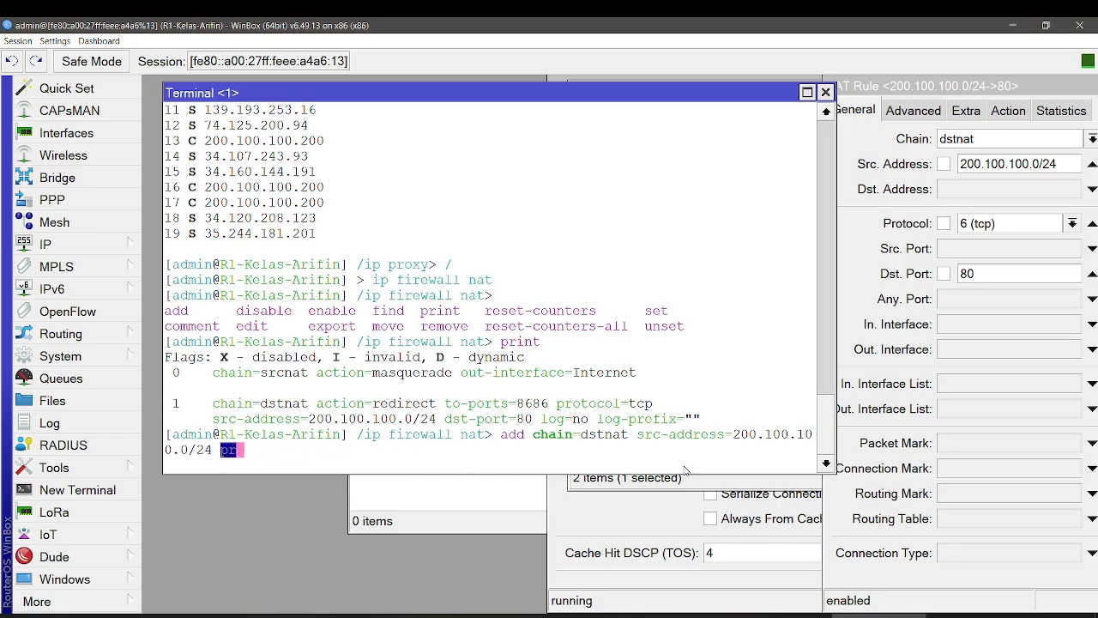
{"action": "key", "text": "BackSpace"}
{"action": "key", "text": "BackSpace"}
{"action": "key", "text": "BackSpace"}
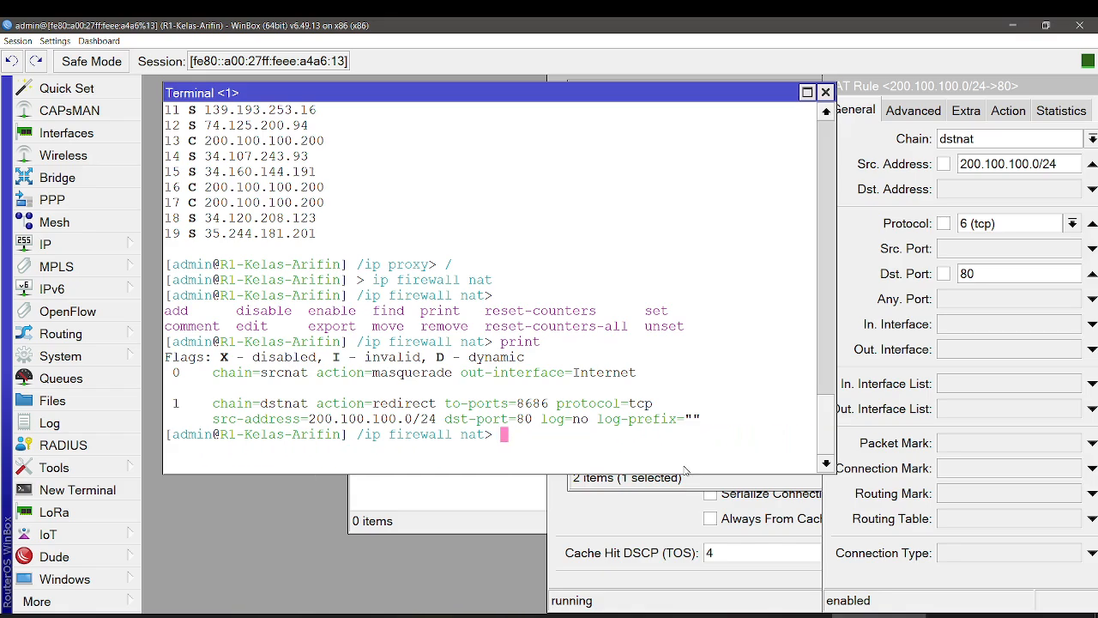
Step: Print the existing firewall NAT rules again in the terminal
{"action": "type", "text": "print"}
{"action": "key", "text": "Return"}
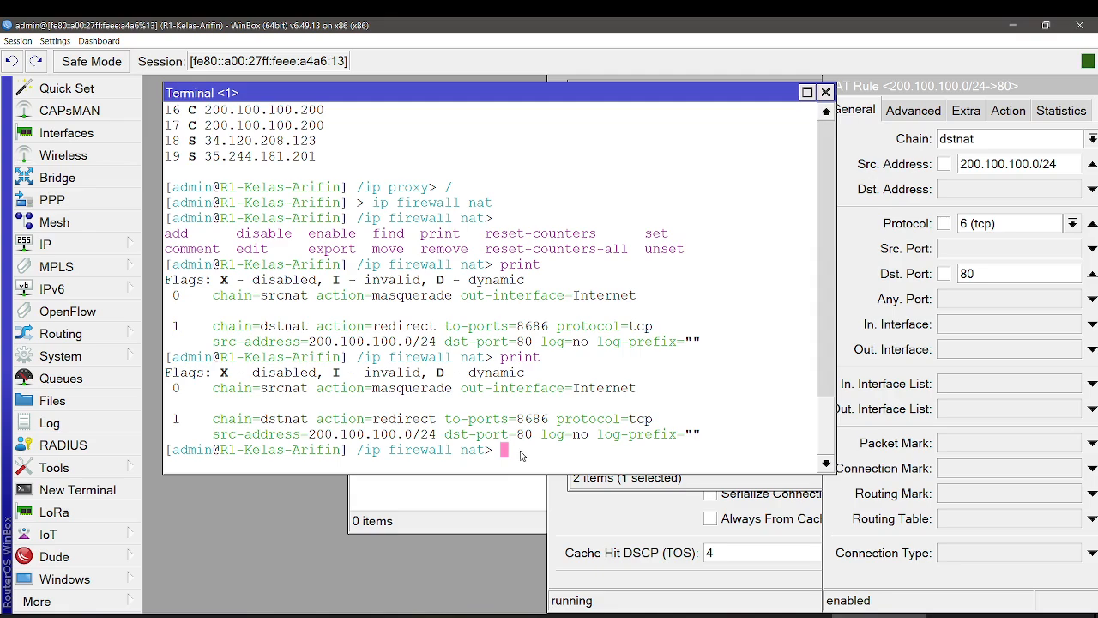
Step: Return the terminal to the root level, enter the "ip proxy connections" context and print the proxy connections
{"action": "type", "text": "/"}
{"action": "key", "text": "Return"}
{"action": "type", "text": "ip pro"}
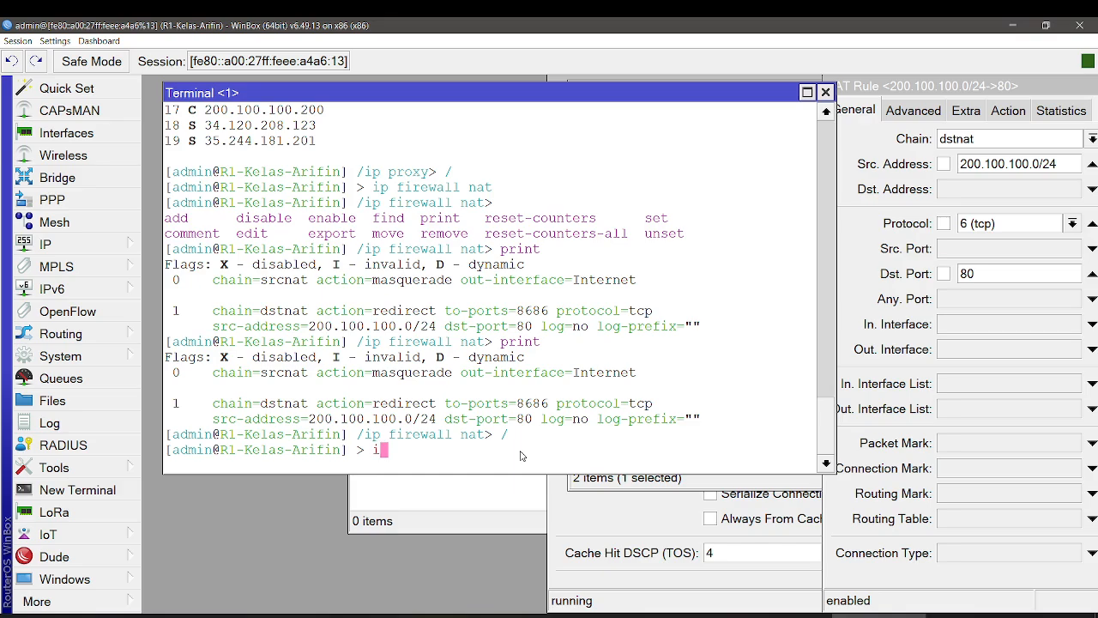
{"action": "type", "text": "xy connections"}
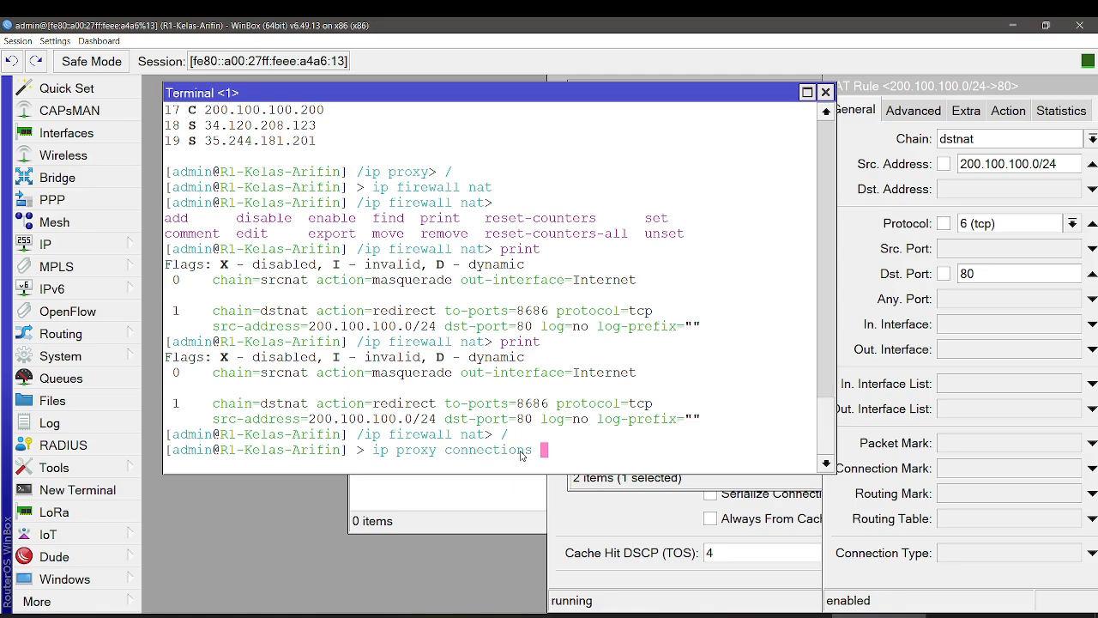
{"action": "key", "text": "Return"}
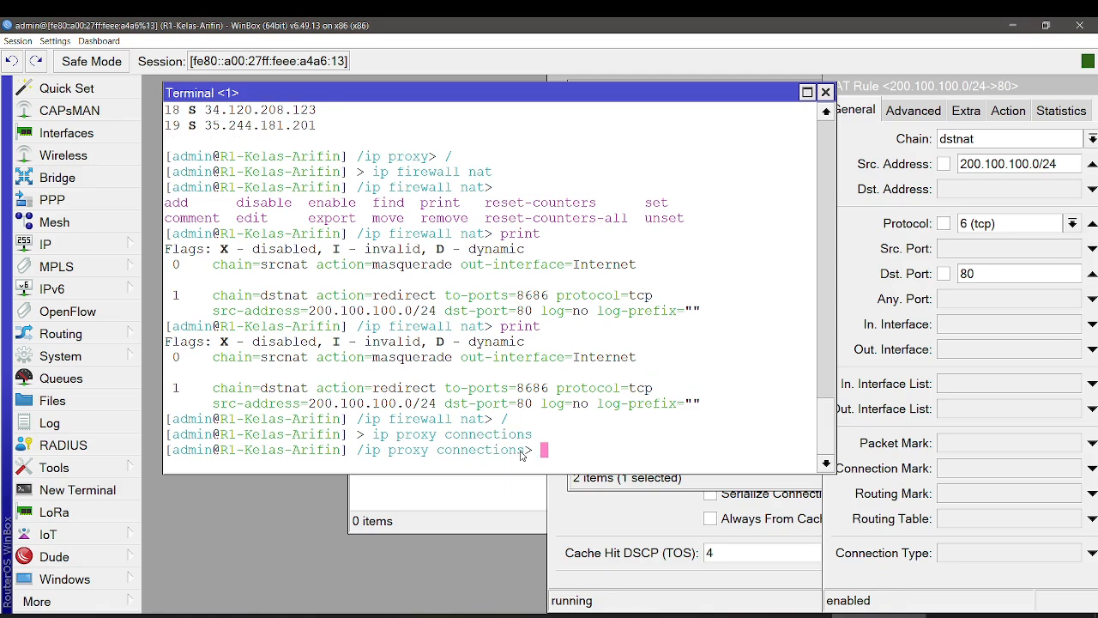
{"action": "type", "text": "print"}
{"action": "key", "text": "Return"}
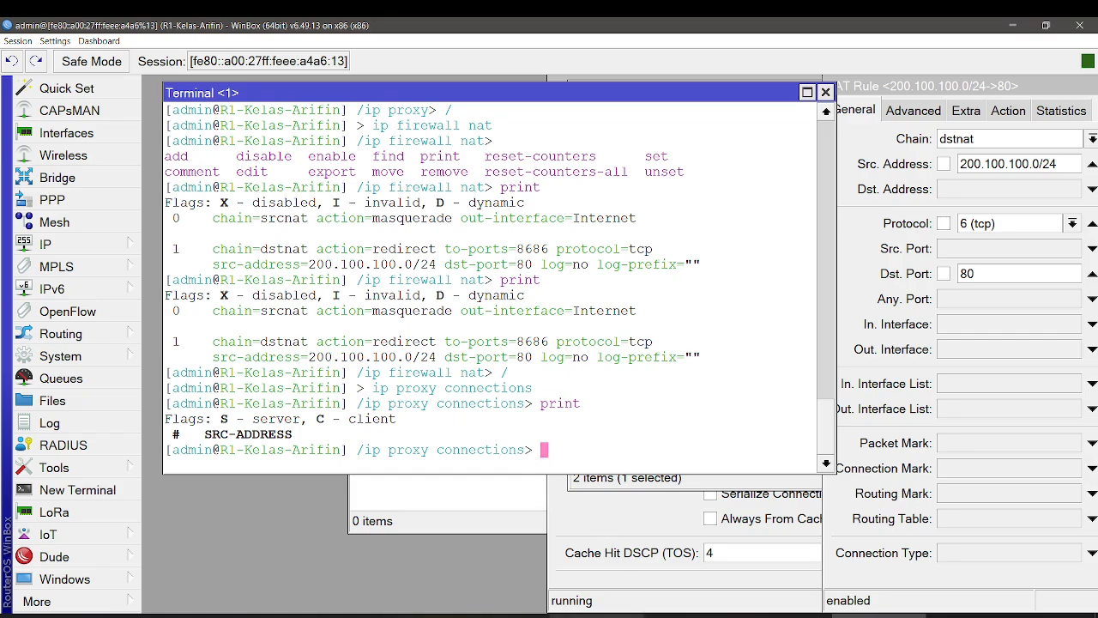
Step: Open Wikipedia in Firefox on the Windows 7 virtual machine, and reprint the proxy connections in the WinBox terminal
{"action": "left_click", "coordinate": [691, 615]}
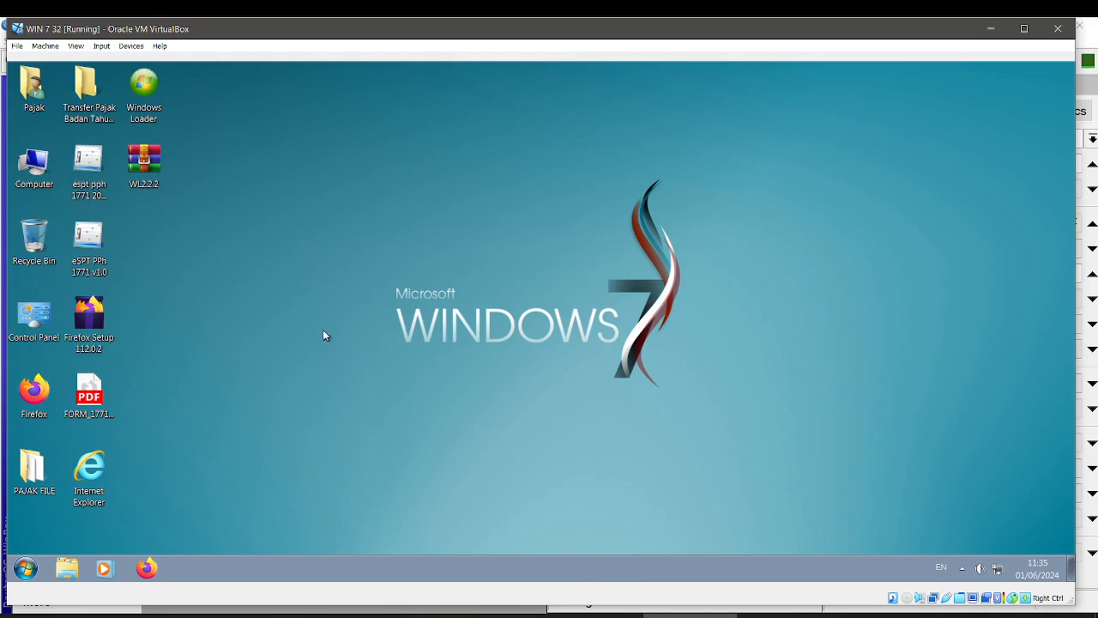
{"action": "left_click", "coordinate": [147, 566]}
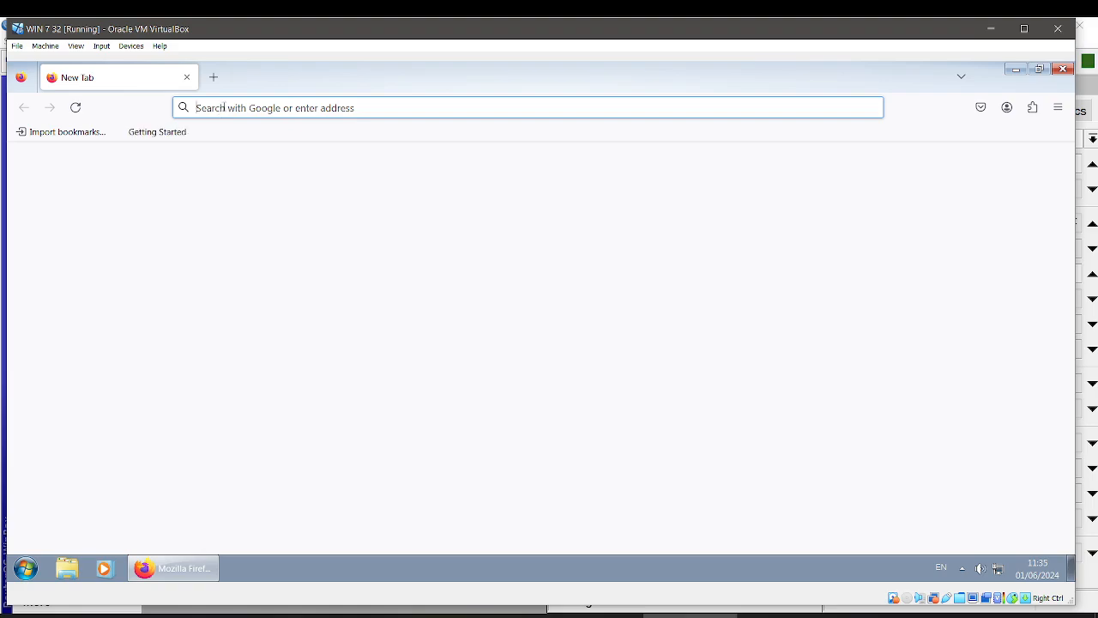
{"action": "left_click", "coordinate": [224, 107]}
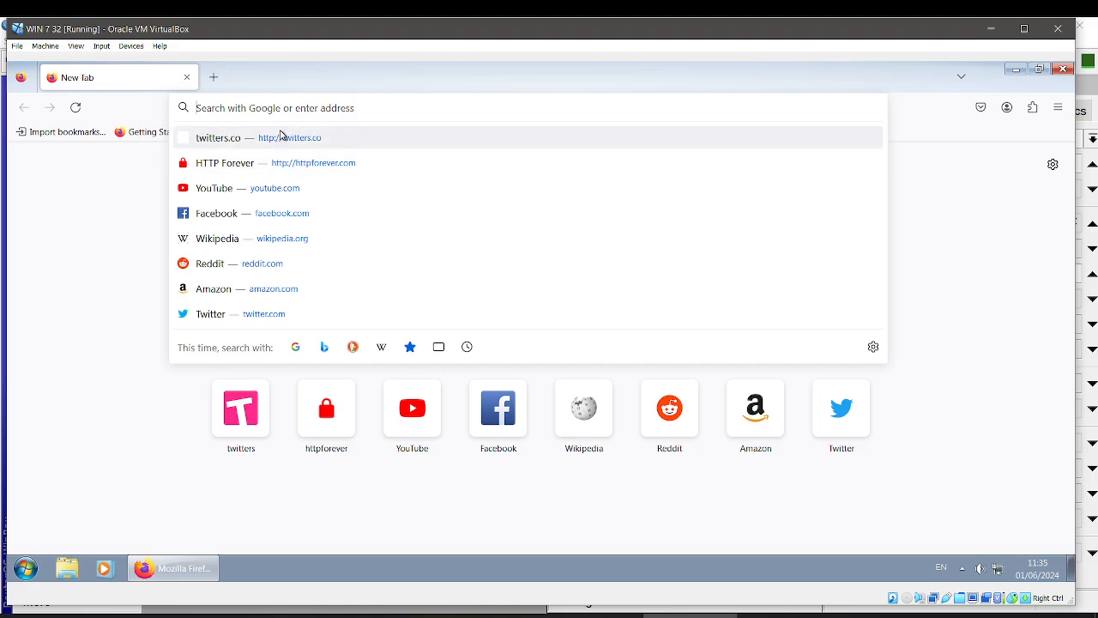
{"action": "left_click", "coordinate": [269, 247]}
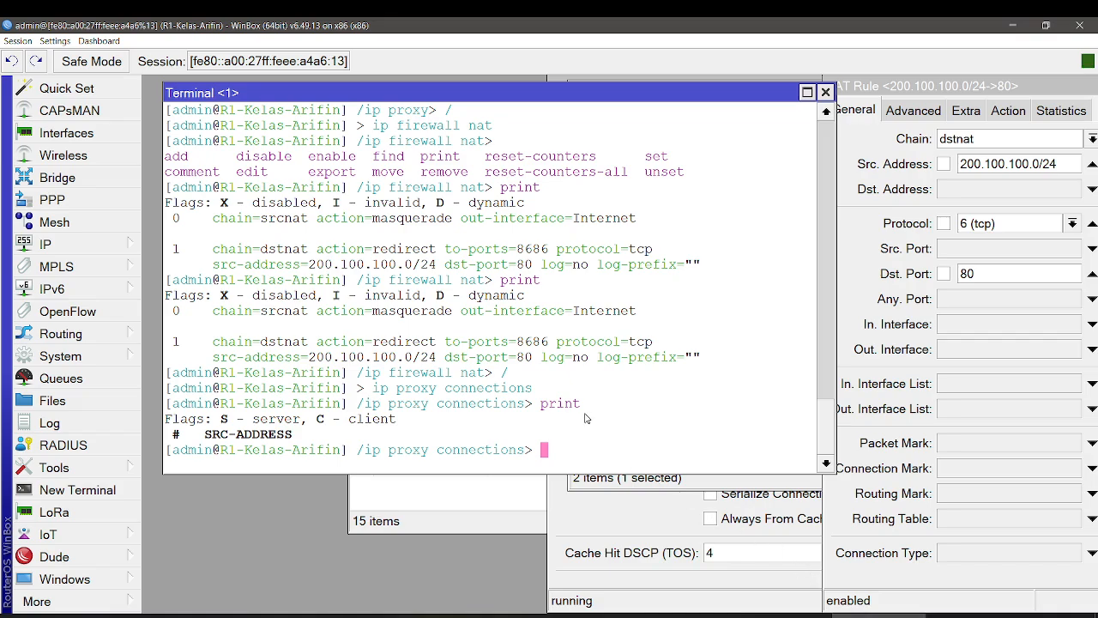
{"action": "key", "text": "Up"}
{"action": "key", "text": "Return"}
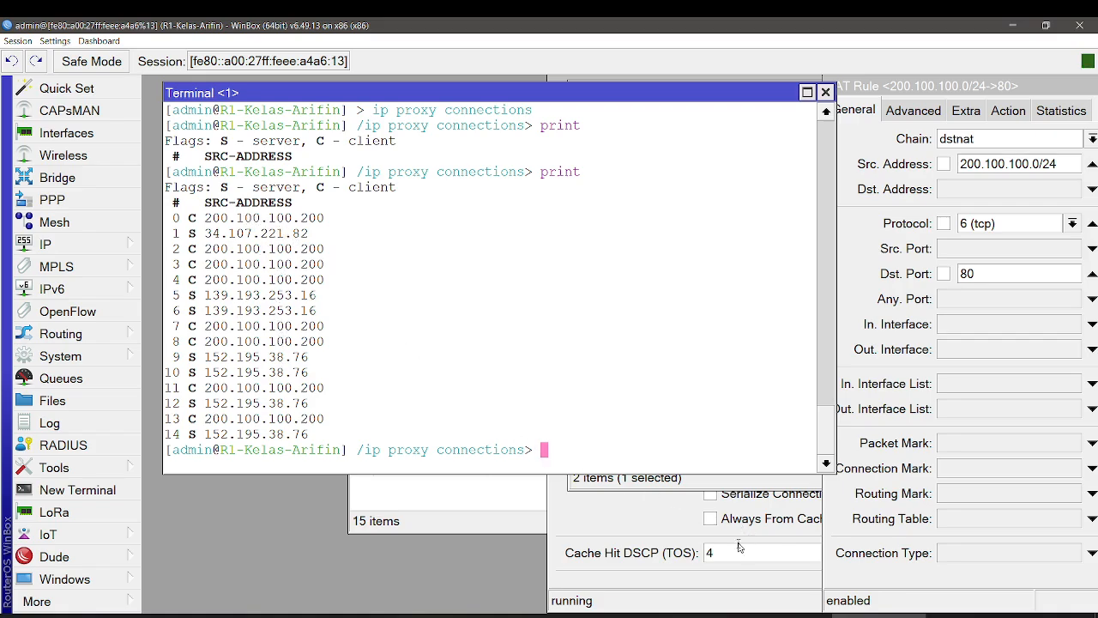
Step: Check the Wikipedia page on the Windows 7 virtual machine and dismiss the low disk space notification
{"action": "left_click", "coordinate": [689, 615]}
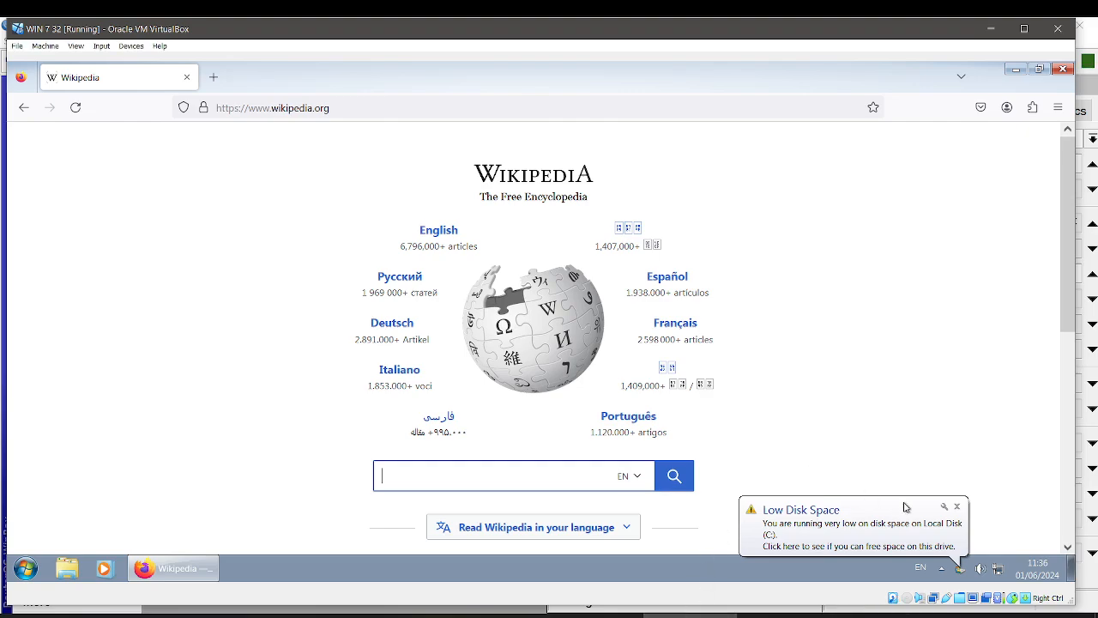
{"action": "left_click", "coordinate": [957, 506]}
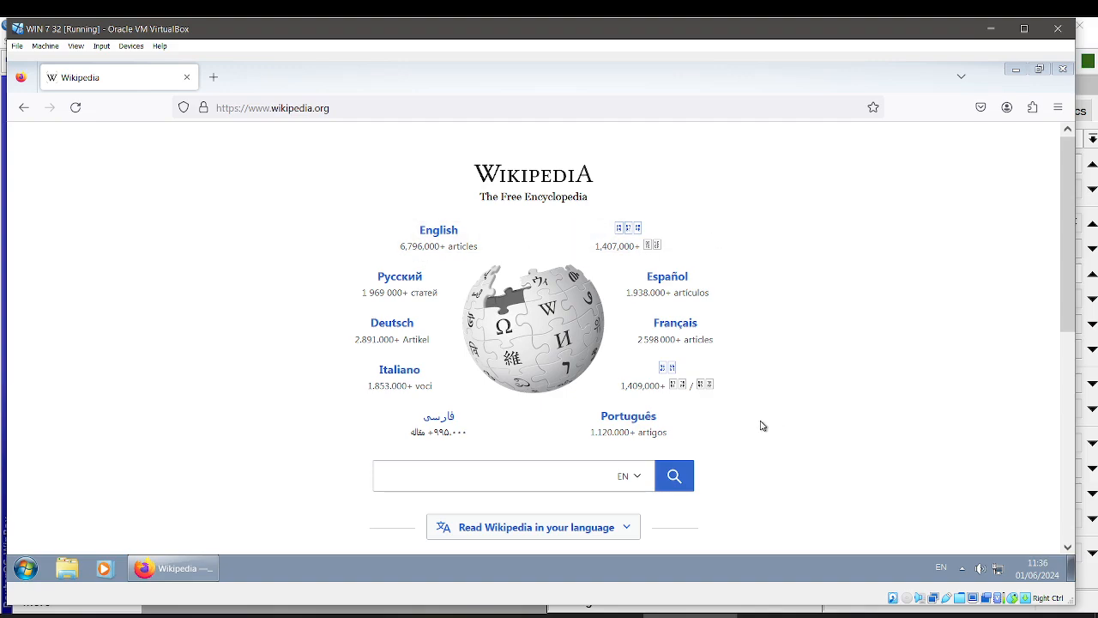
{"action": "left_click", "coordinate": [610, 608]}
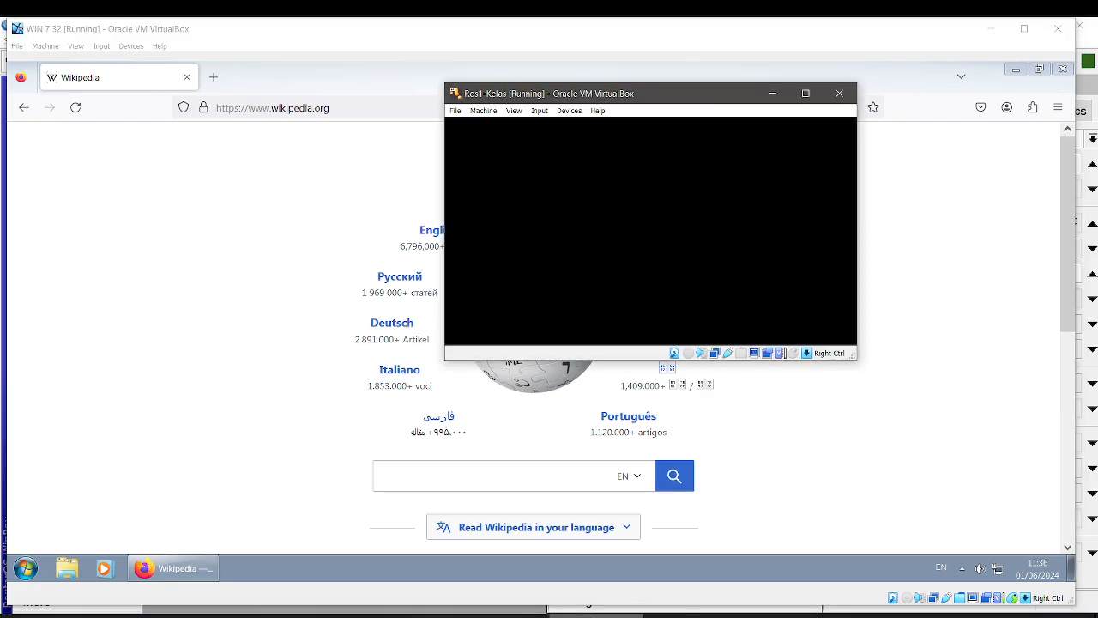
{"action": "left_click", "coordinate": [600, 615]}
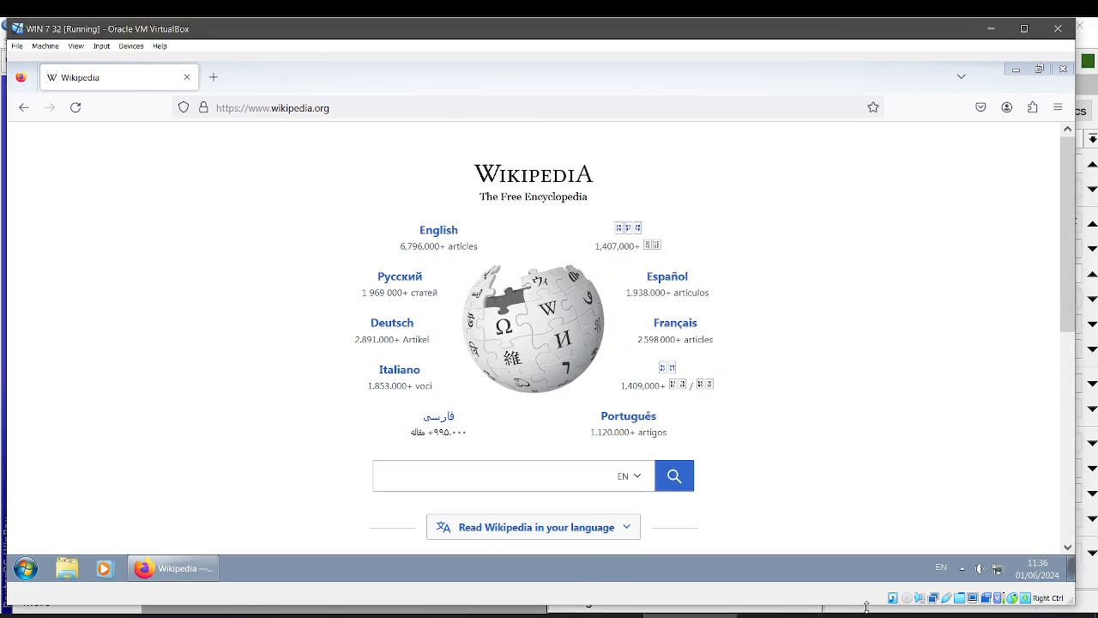
Step: Switch back to WinBox and review the earlier proxy settings printout in the terminal history
{"action": "left_click", "coordinate": [868, 614]}
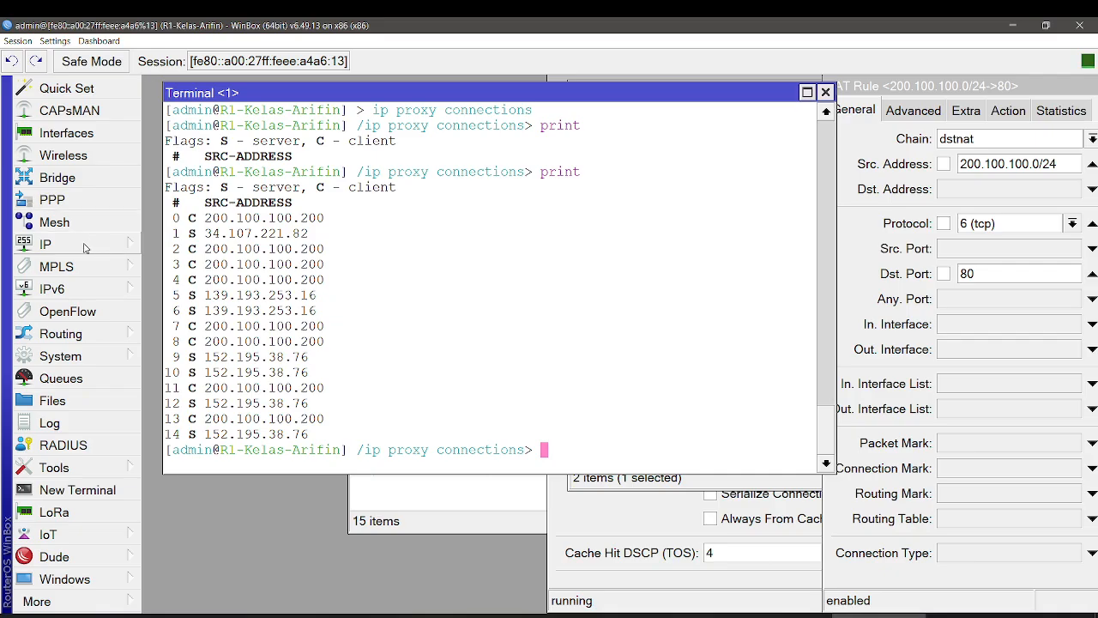
{"action": "scroll", "coordinate": [356, 392], "scroll_direction": "up", "scroll_amount": 5}
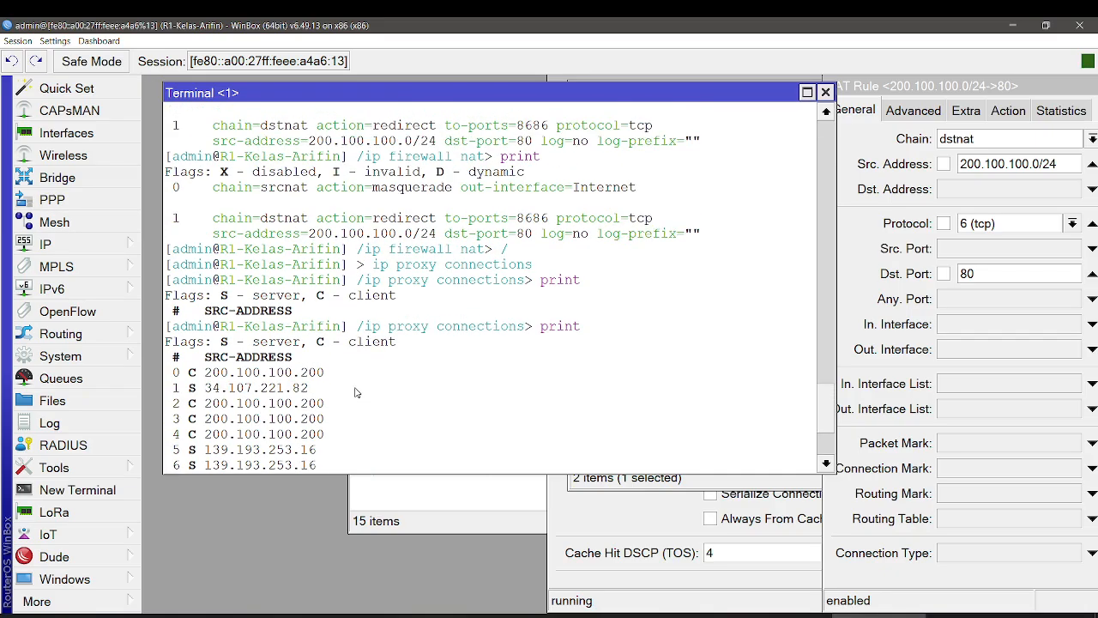
{"action": "left_click_drag", "start_coordinate": [825, 412], "coordinate": [814, 232]}
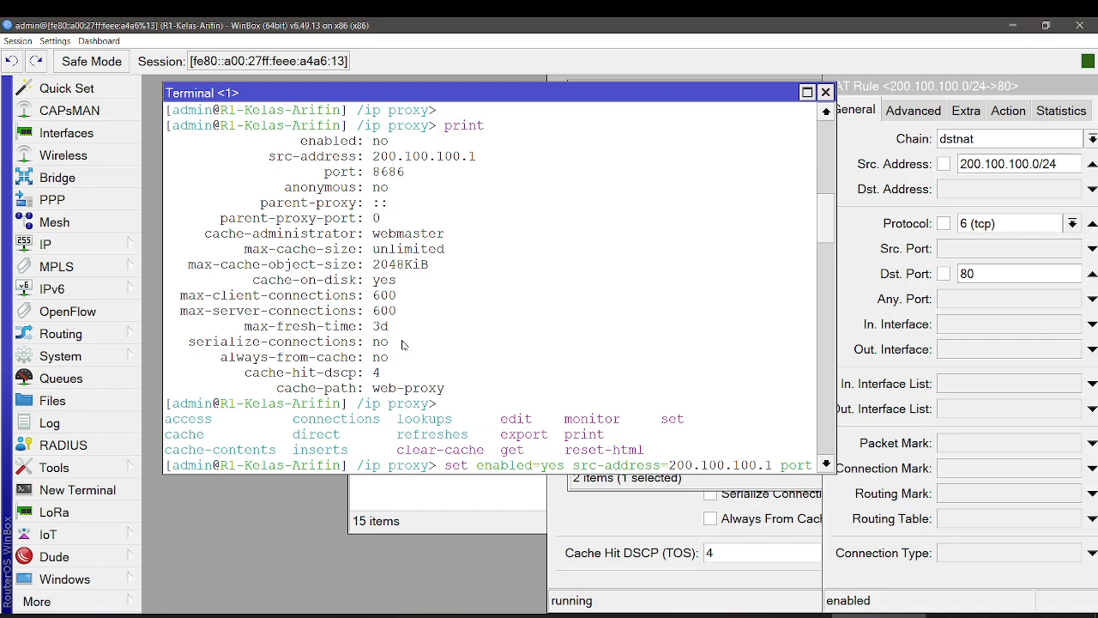
Step: Review the terminal history of the "ip proxy" set command, the resulting proxy settings, the monitor output and the connections printout
{"action": "type", "text": "=8686 cache-on-disk=yes"}
{"action": "key", "text": "Return"}
{"action": "type", "text": "print"}
{"action": "key", "text": "Return"}
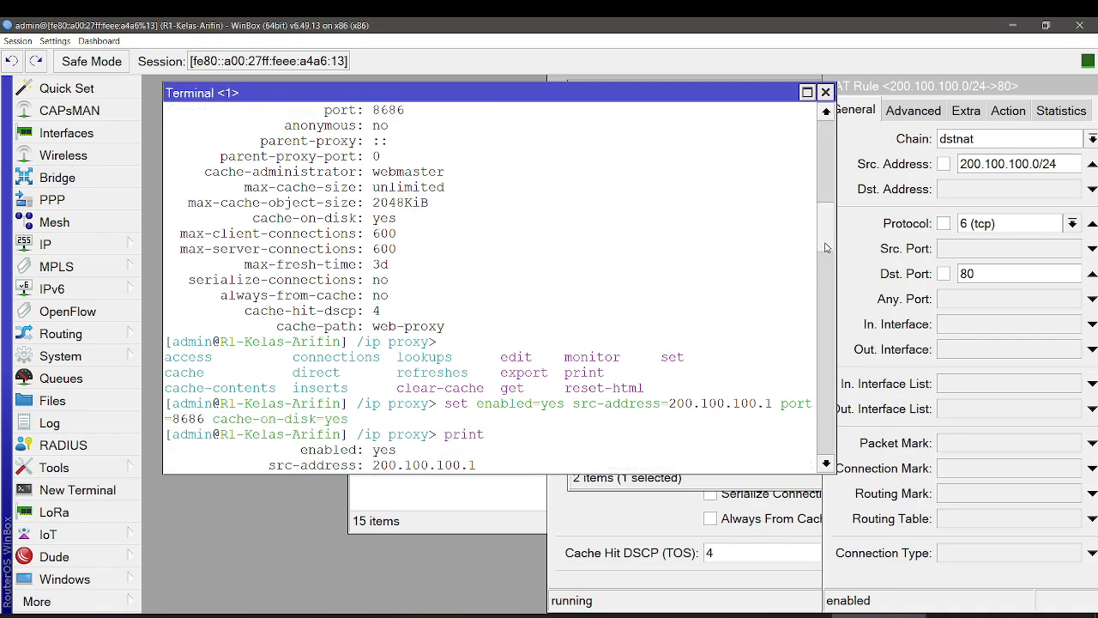
{"action": "scroll", "coordinate": [821, 234], "scroll_direction": "up", "scroll_amount": 5}
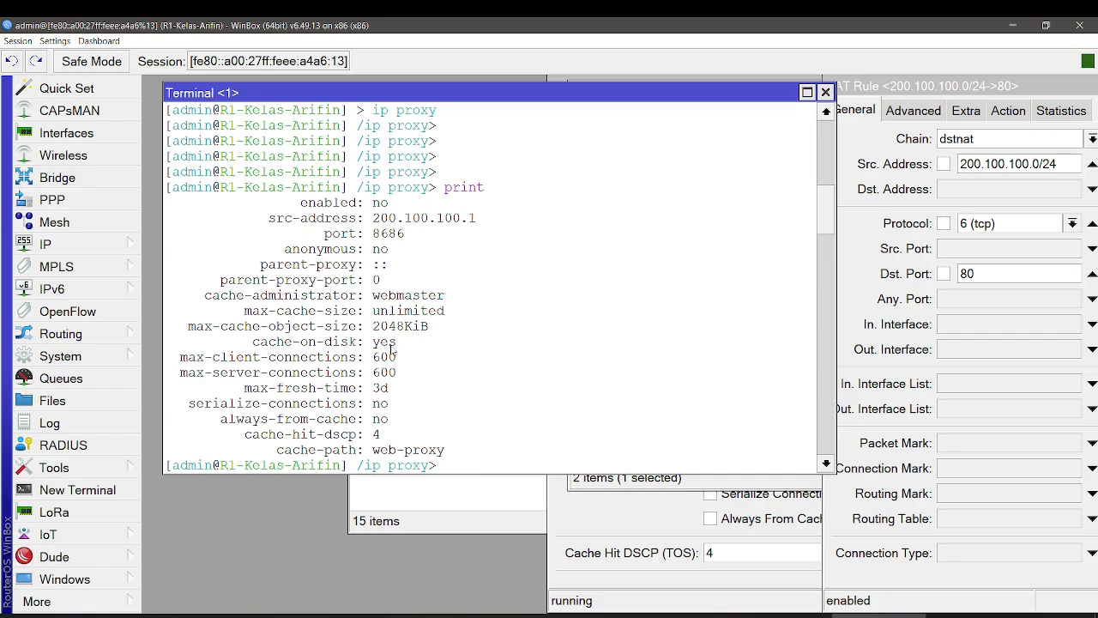
{"action": "scroll", "coordinate": [829, 236], "scroll_direction": "down", "scroll_amount": 4}
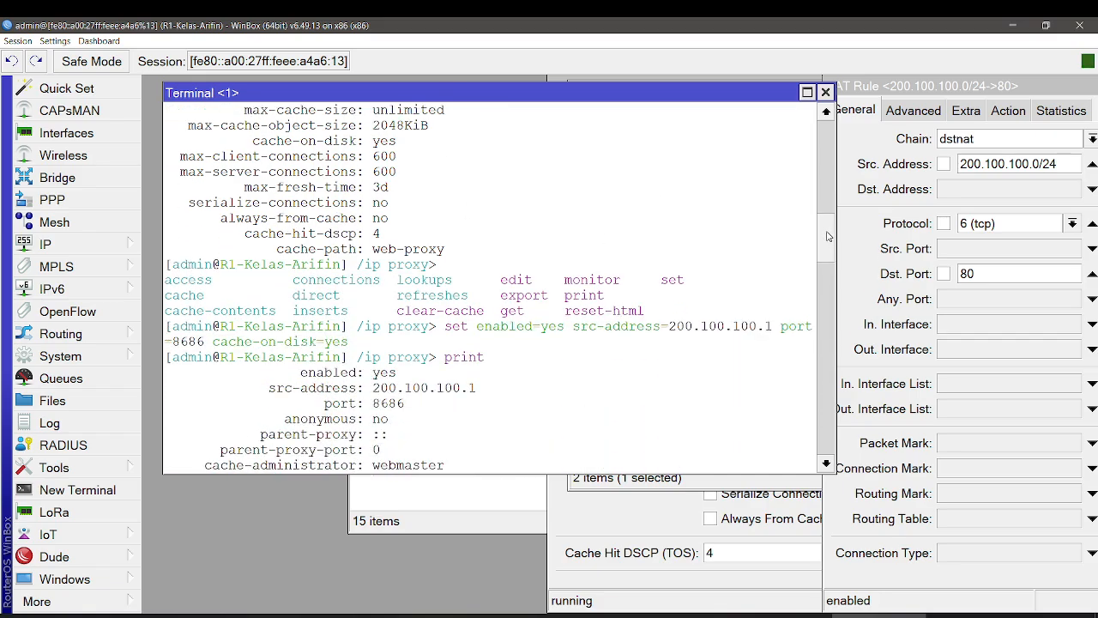
{"action": "scroll", "coordinate": [829, 235], "scroll_direction": "down", "scroll_amount": 1}
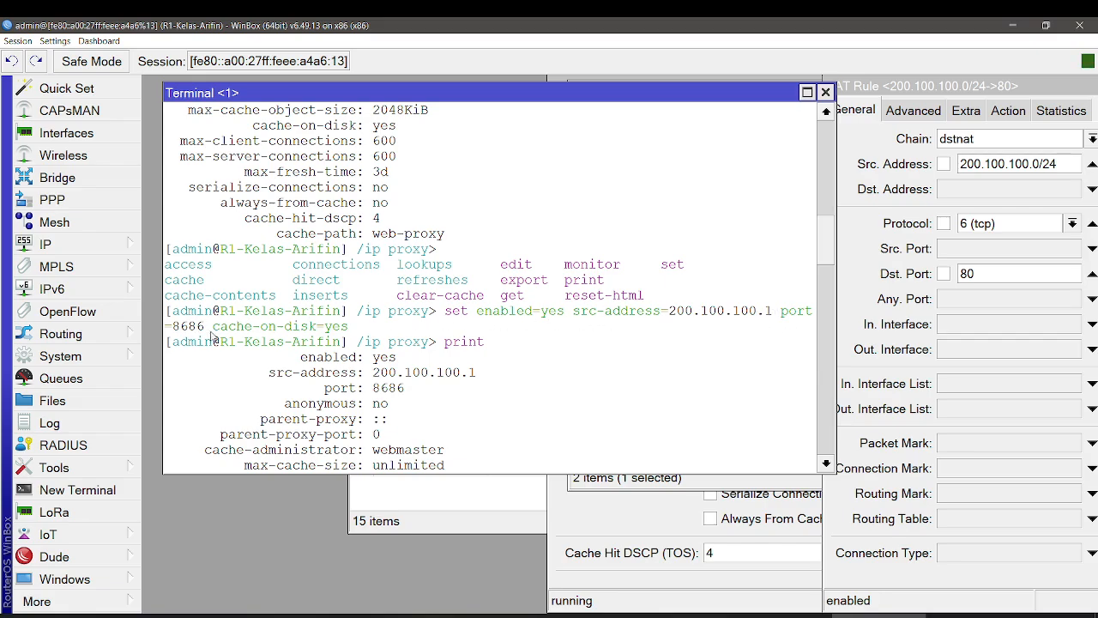
{"action": "scroll", "coordinate": [817, 250], "scroll_direction": "down", "scroll_amount": 5}
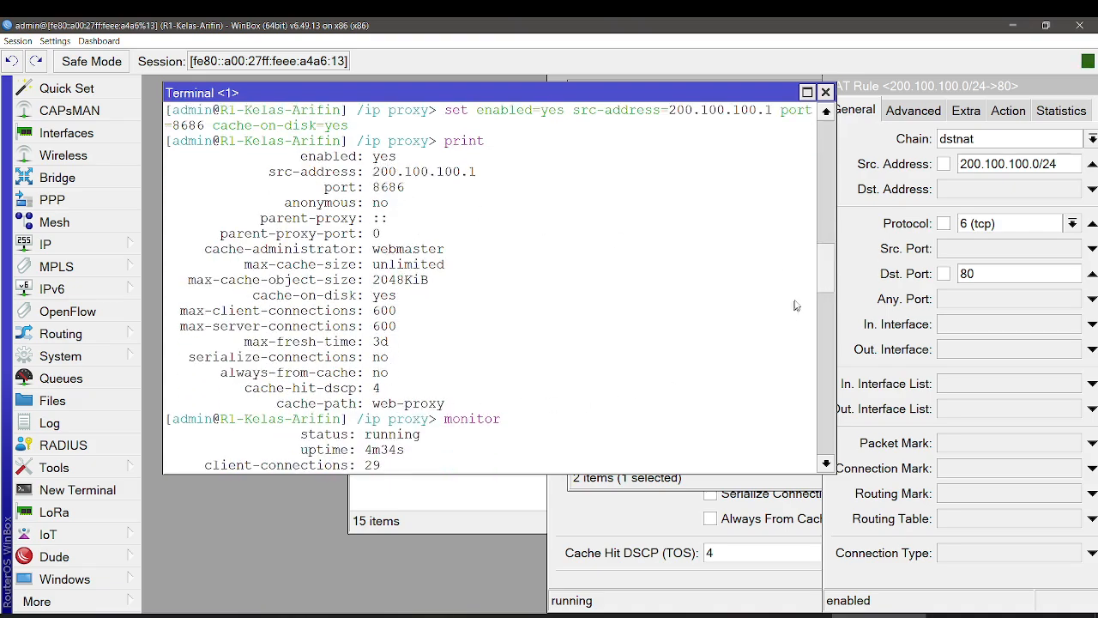
{"action": "scroll", "coordinate": [832, 283], "scroll_direction": "down", "scroll_amount": 4}
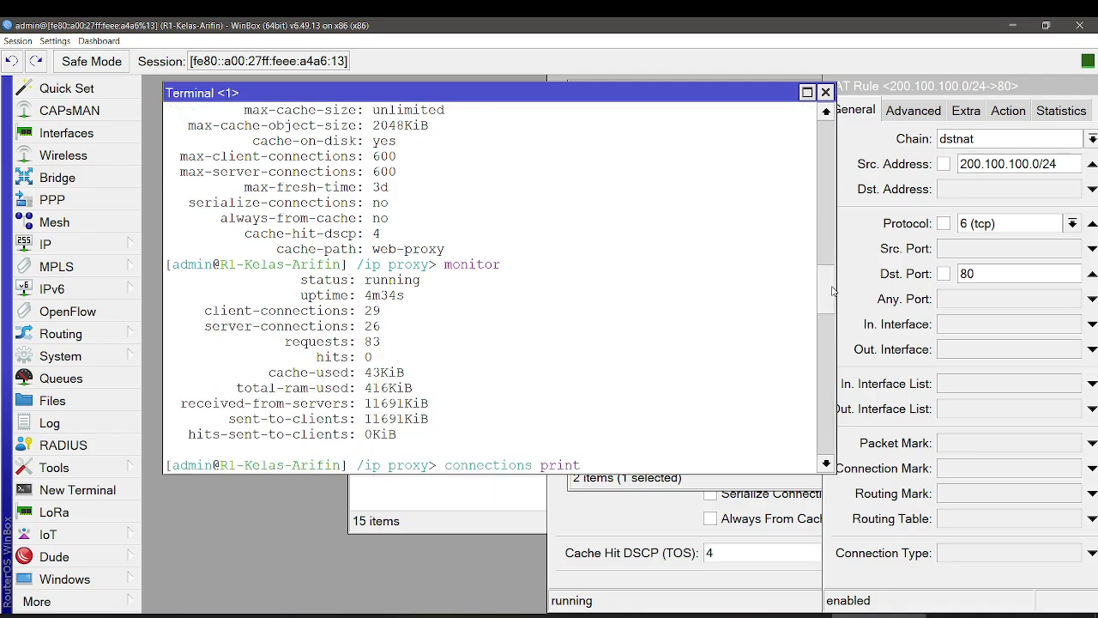
{"action": "scroll", "coordinate": [833, 292], "scroll_direction": "down", "scroll_amount": 2}
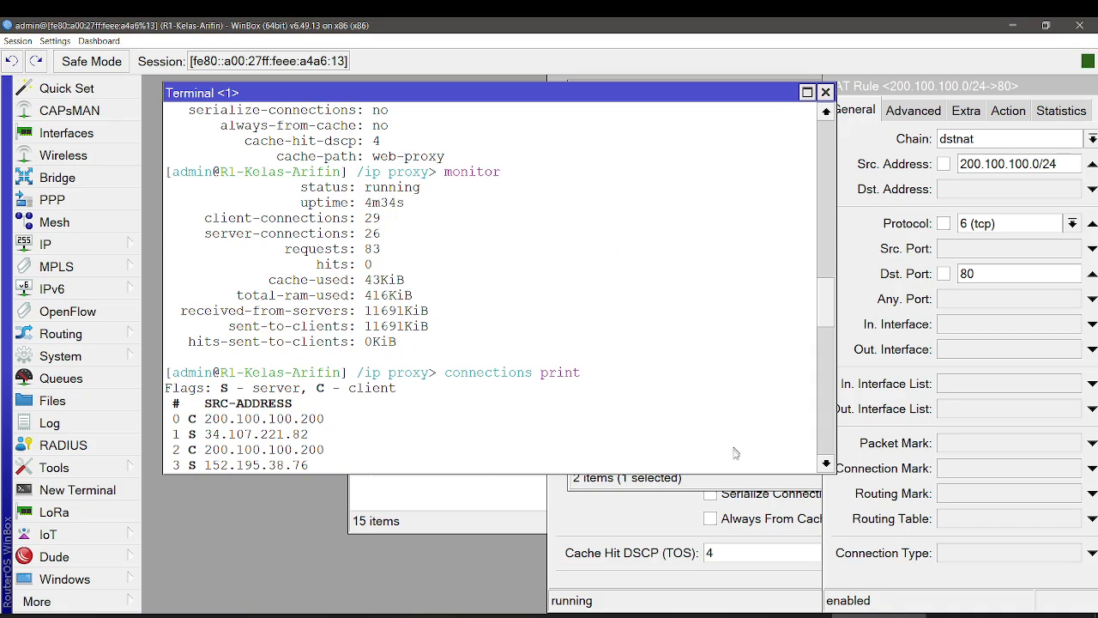
Step: Switch to the Windows 7 virtual machine, search for "proxy" and open the Local Area Network (LAN) Settings from Internet Properties
{"action": "left_click", "coordinate": [695, 615]}
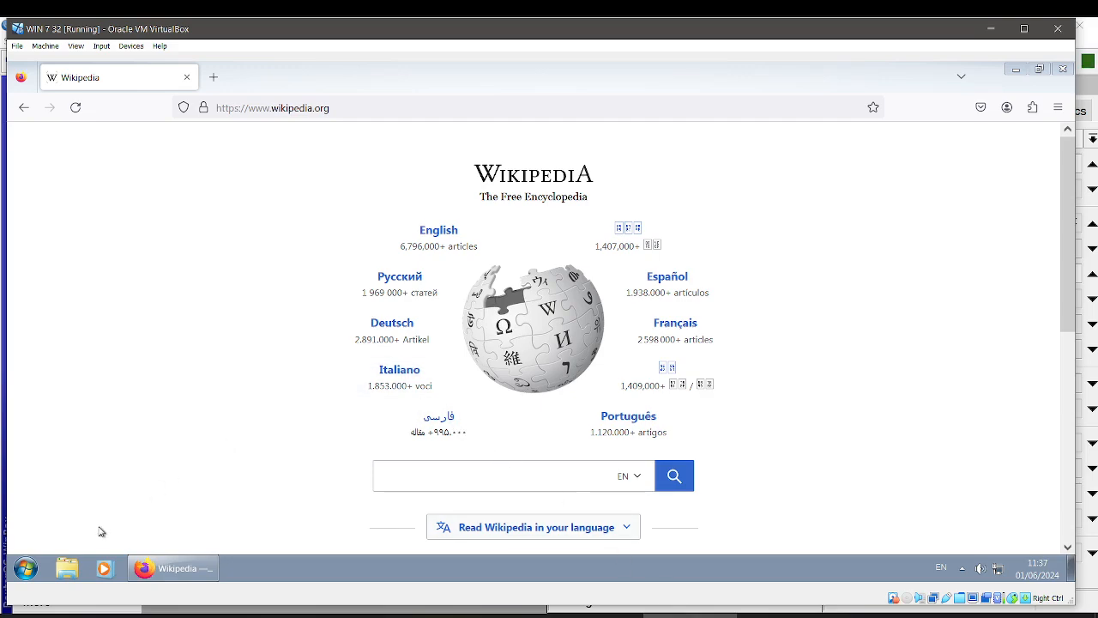
{"action": "key", "text": "super"}
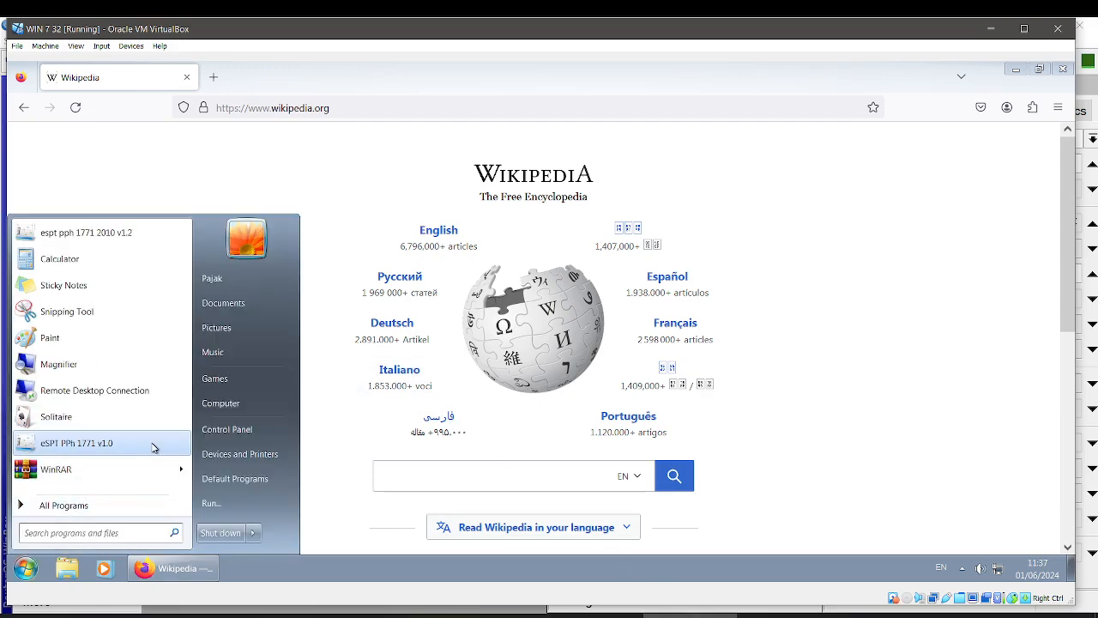
{"action": "type", "text": "proxy"}
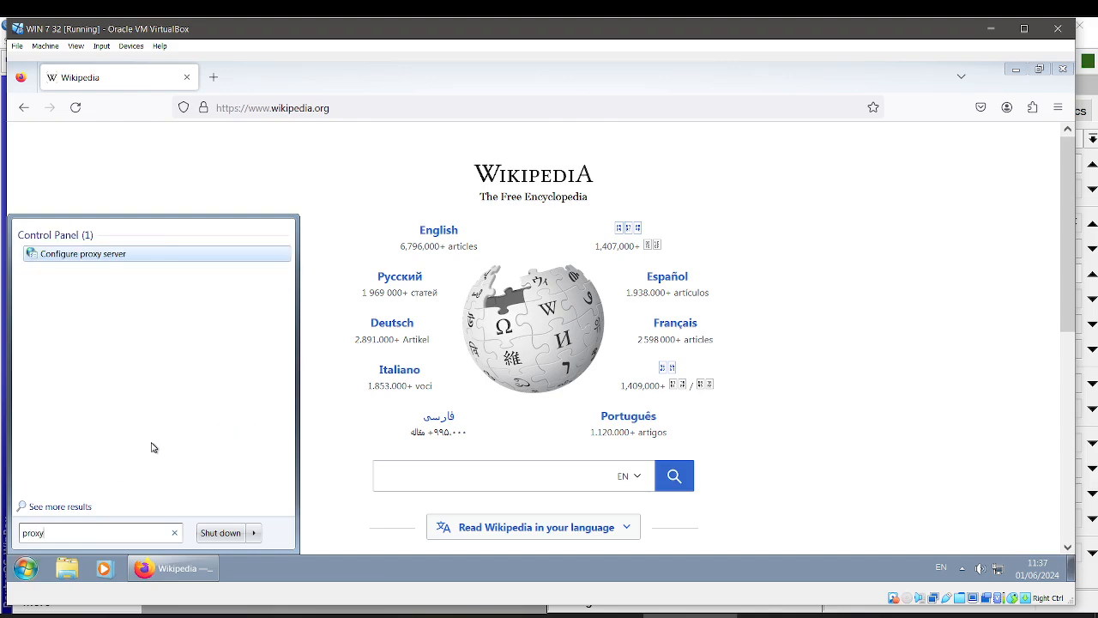
{"action": "left_click", "coordinate": [124, 255]}
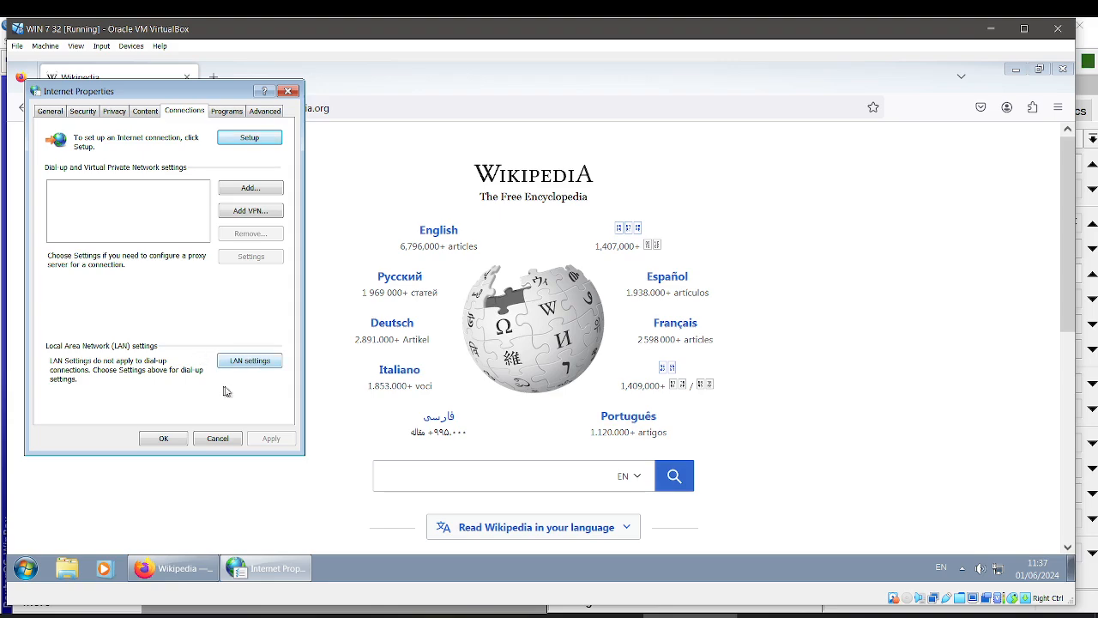
{"action": "left_click", "coordinate": [266, 365]}
{"action": "left_click_drag", "start_coordinate": [172, 88], "coordinate": [387, 132]}
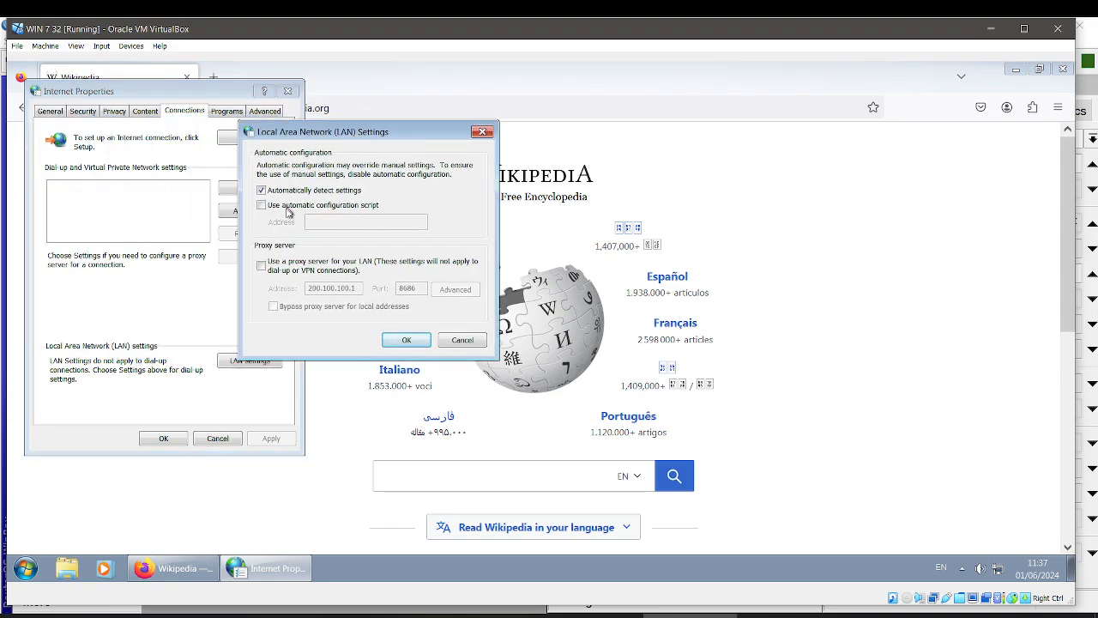
Step: Try the LAN proxy server option with bypass for local addresses, disable the proxy server again and confirm both dialogs
{"action": "left_click", "coordinate": [262, 266]}
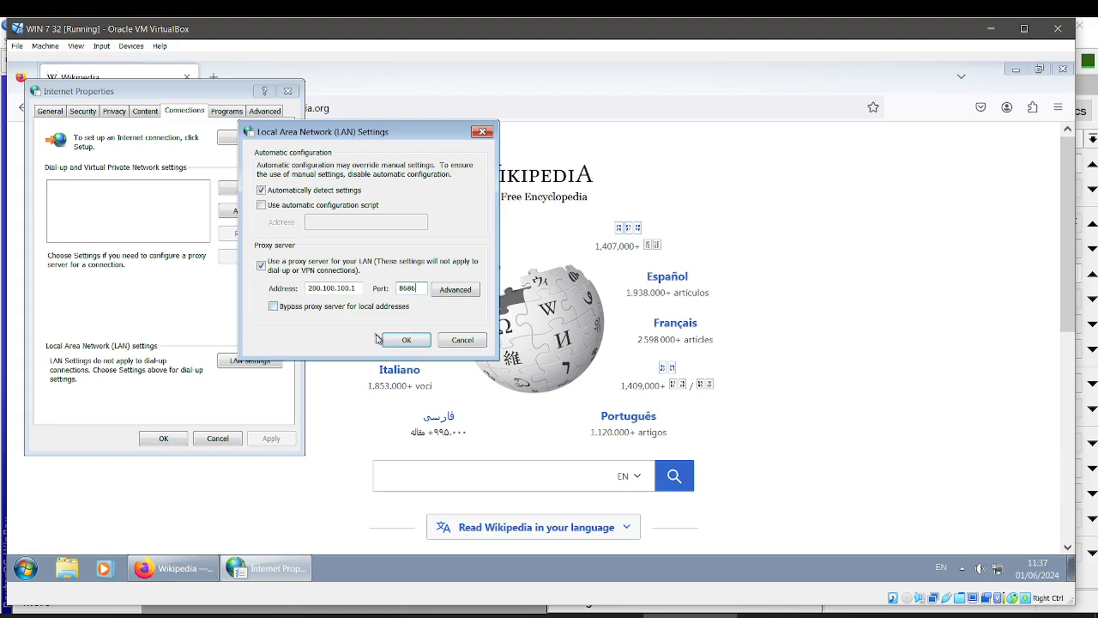
{"action": "left_click", "coordinate": [327, 311]}
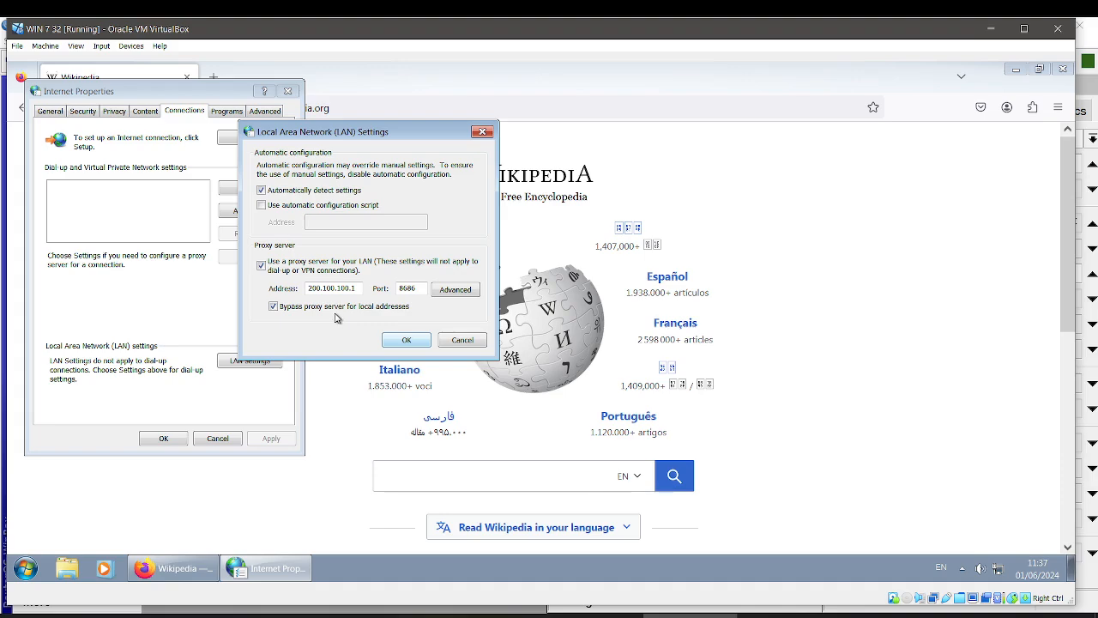
{"action": "left_click", "coordinate": [273, 306]}
{"action": "left_click", "coordinate": [284, 274]}
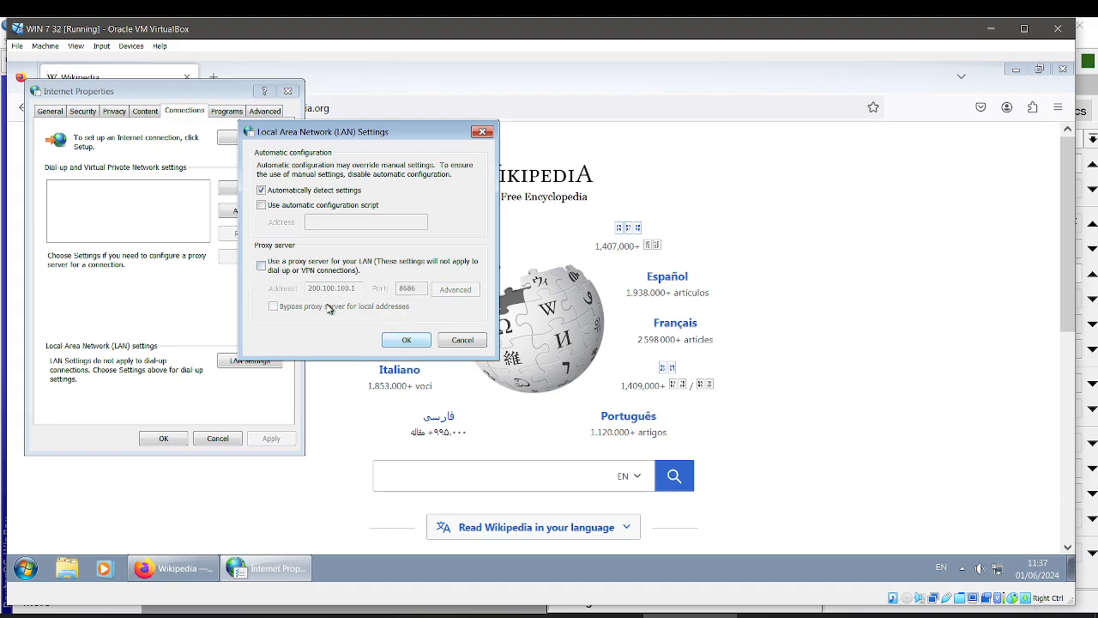
{"action": "left_click", "coordinate": [415, 340]}
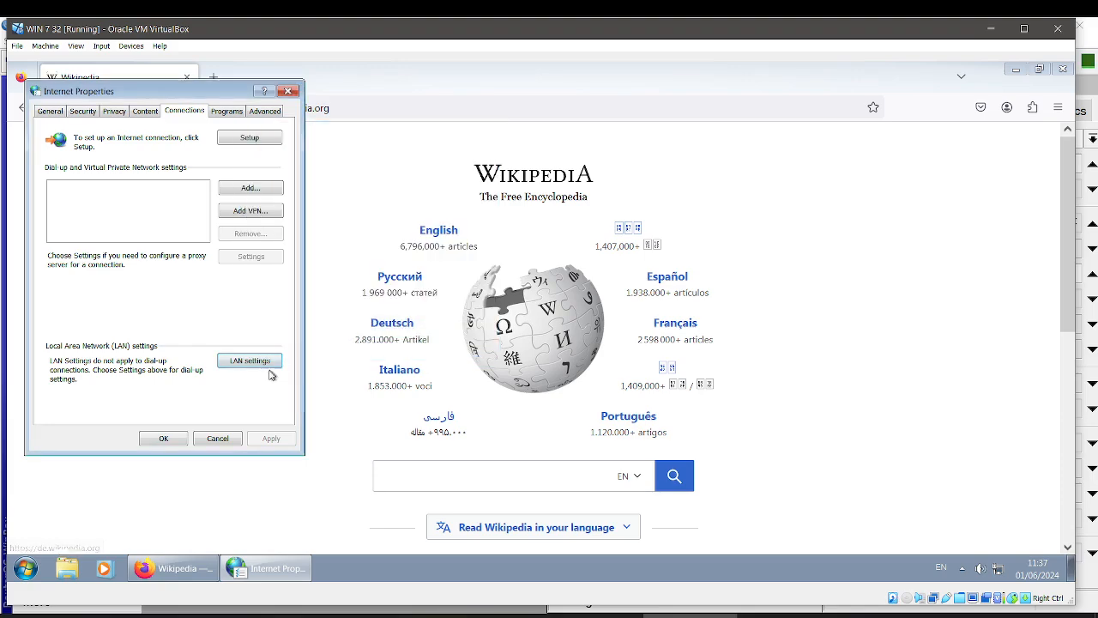
{"action": "left_click", "coordinate": [163, 439]}
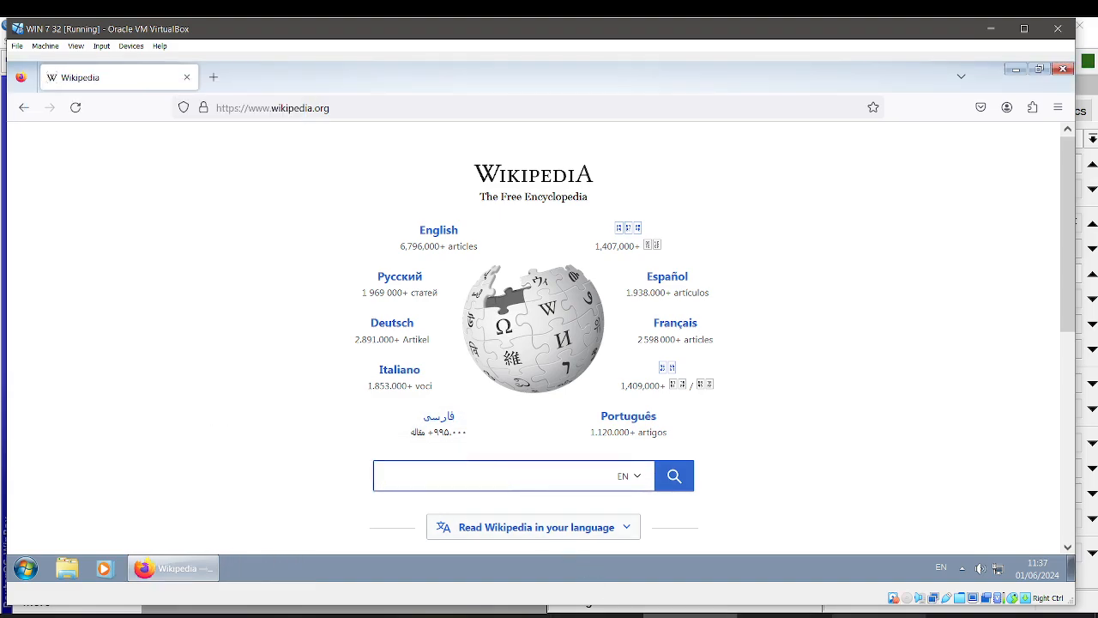
Step: Switch back to WinBox and review the "ip firewall nat" printout with the dstnat redirect rule in the terminal history
{"action": "mouse_move", "coordinate": [880, 615]}
{"action": "left_click", "coordinate": [880, 577]}
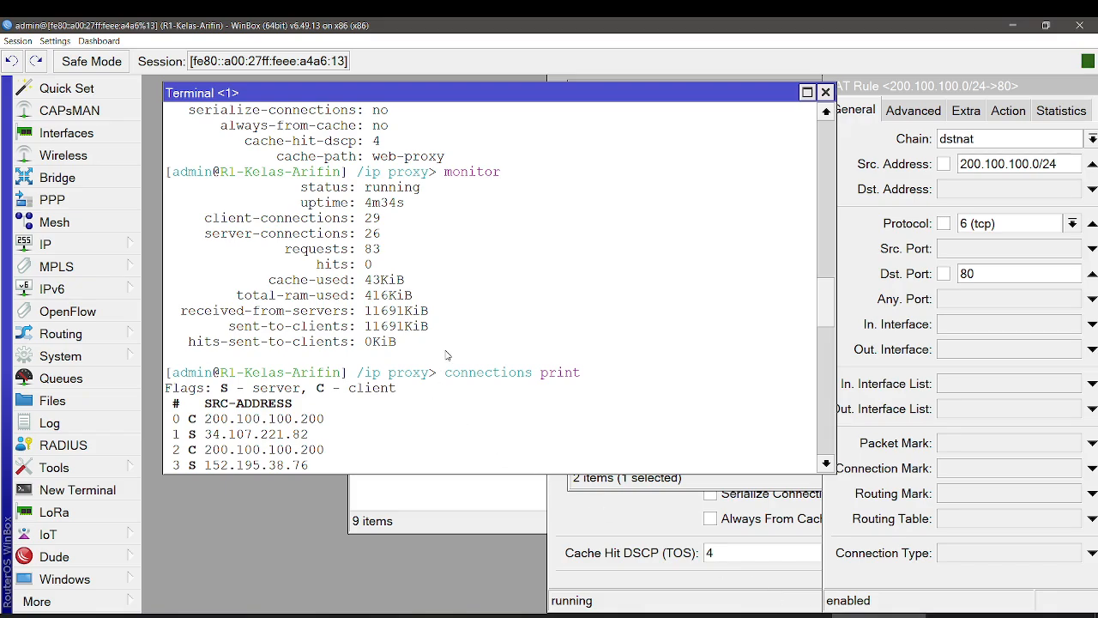
{"action": "scroll", "coordinate": [447, 355], "scroll_direction": "down", "scroll_amount": 5}
{"action": "scroll", "coordinate": [447, 356], "scroll_direction": "down", "scroll_amount": 9}
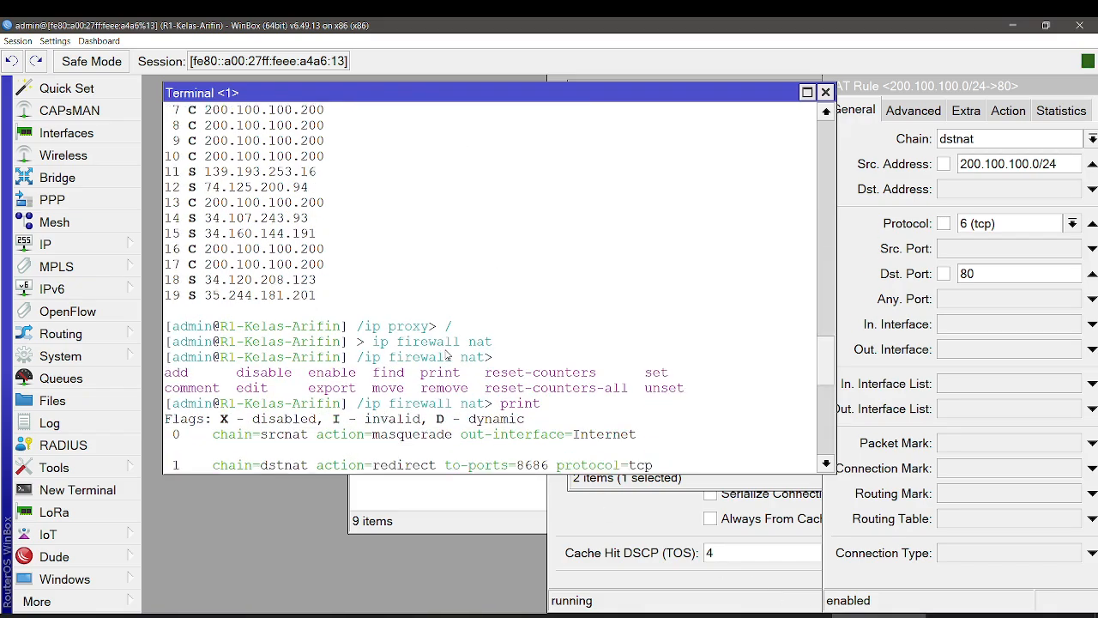
{"action": "scroll", "coordinate": [447, 356], "scroll_direction": "down", "scroll_amount": 1}
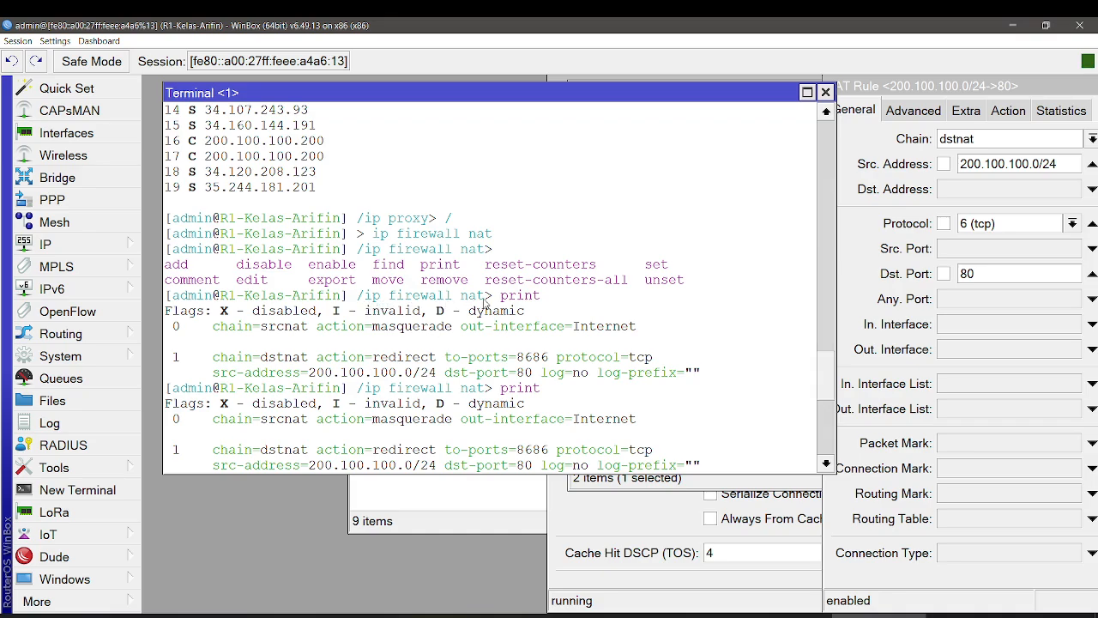
{"action": "scroll", "coordinate": [553, 305], "scroll_direction": "down", "scroll_amount": 1}
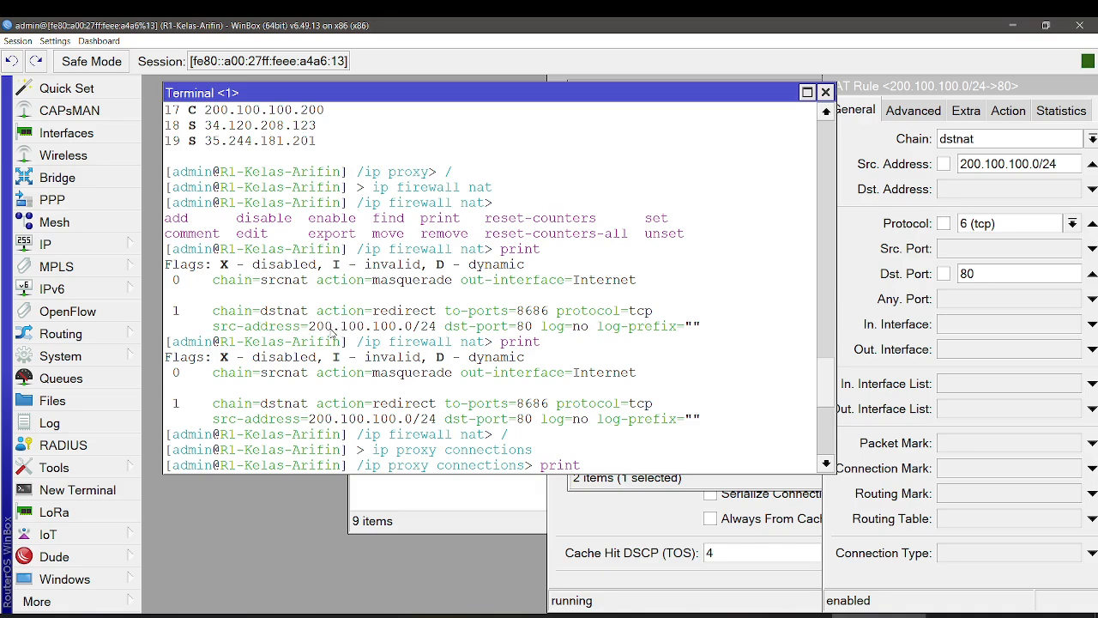
Step: Inspect the dstnat rule's source address and its redirect action settings, and return to its general settings
{"action": "double_click", "coordinate": [1035, 163]}
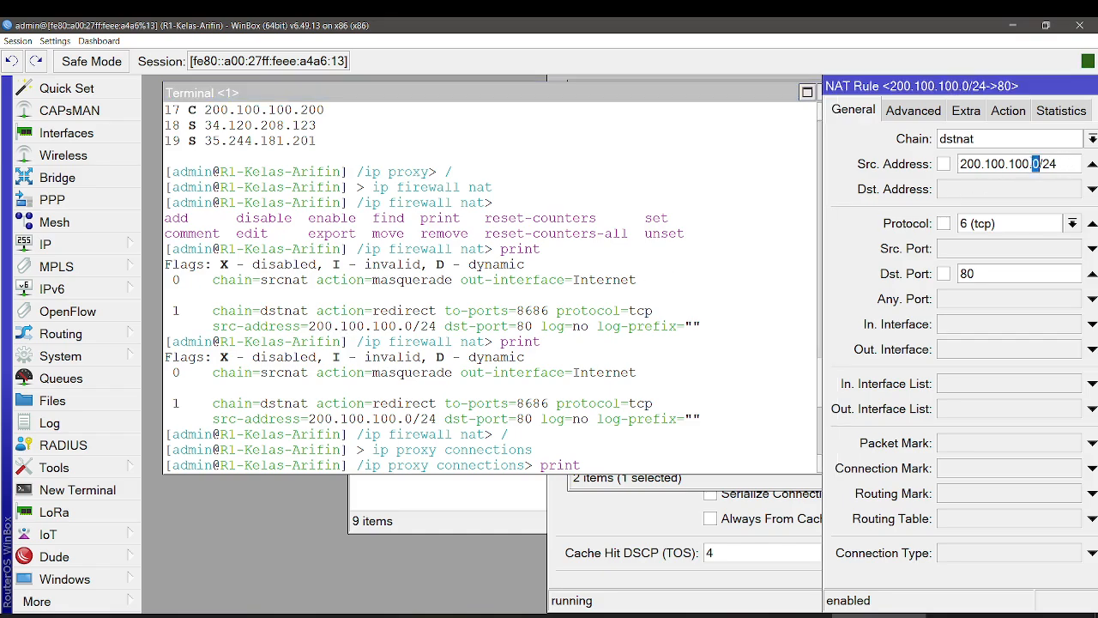
{"action": "left_click", "coordinate": [1033, 163]}
{"action": "left_click", "coordinate": [1005, 113]}
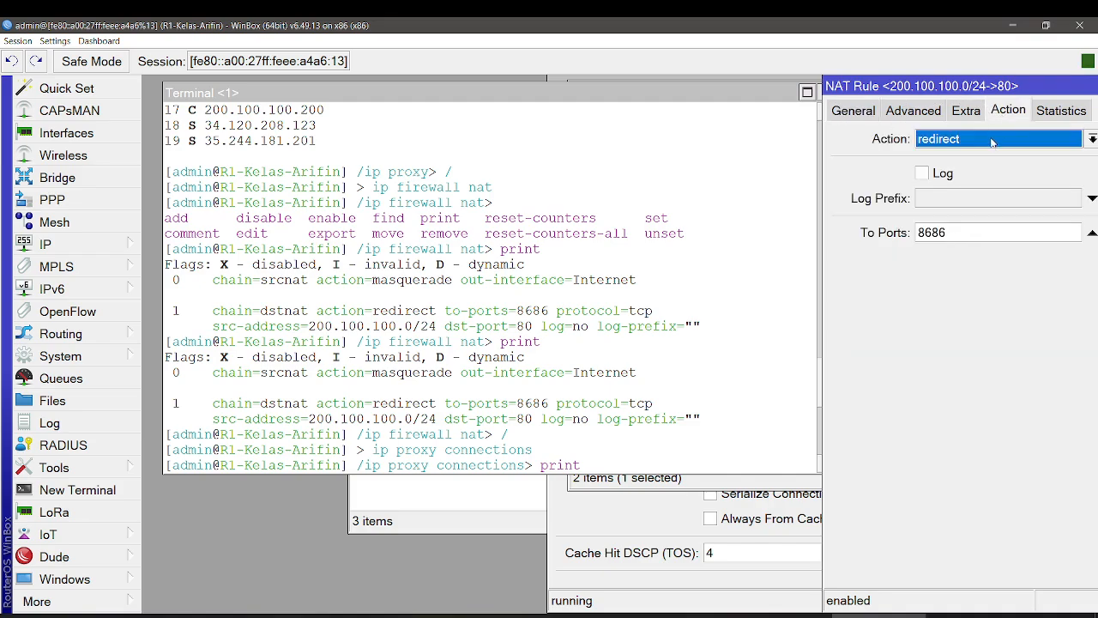
{"action": "left_click", "coordinate": [853, 111]}
Step: Review the "ip proxy connections" printouts in the terminal and return focus to its prompt
{"action": "left_click", "coordinate": [567, 383]}
{"action": "key", "text": "Return"}
{"action": "key", "text": "Up"}
{"action": "key", "text": "Return"}
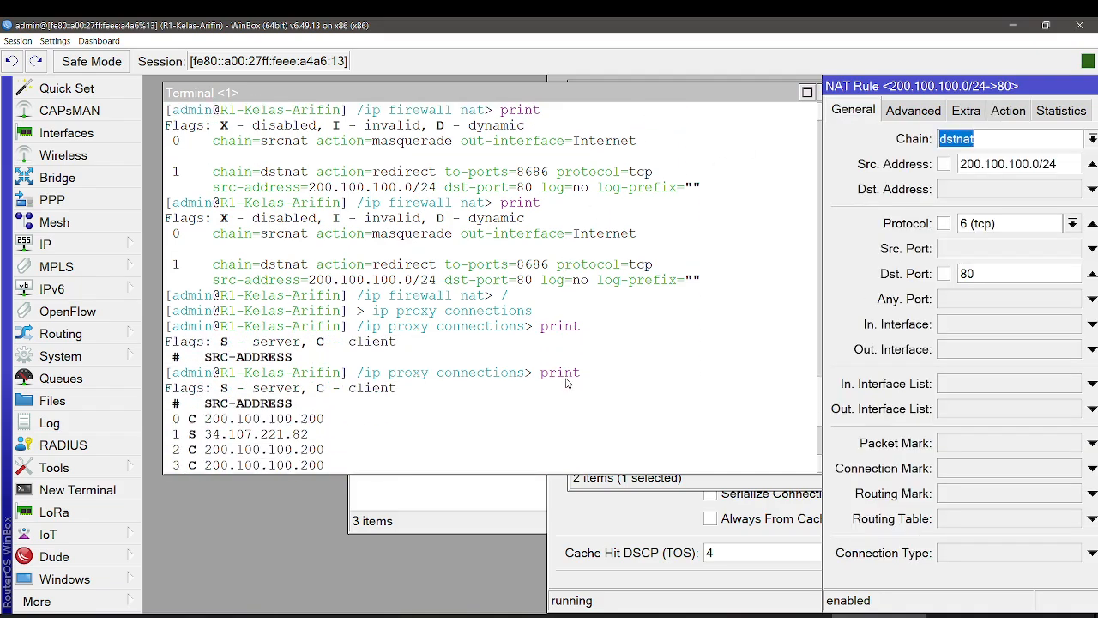
{"action": "scroll", "coordinate": [567, 383], "scroll_direction": "down", "scroll_amount": 13}
{"action": "scroll", "coordinate": [545, 371], "scroll_direction": "up", "scroll_amount": 4}
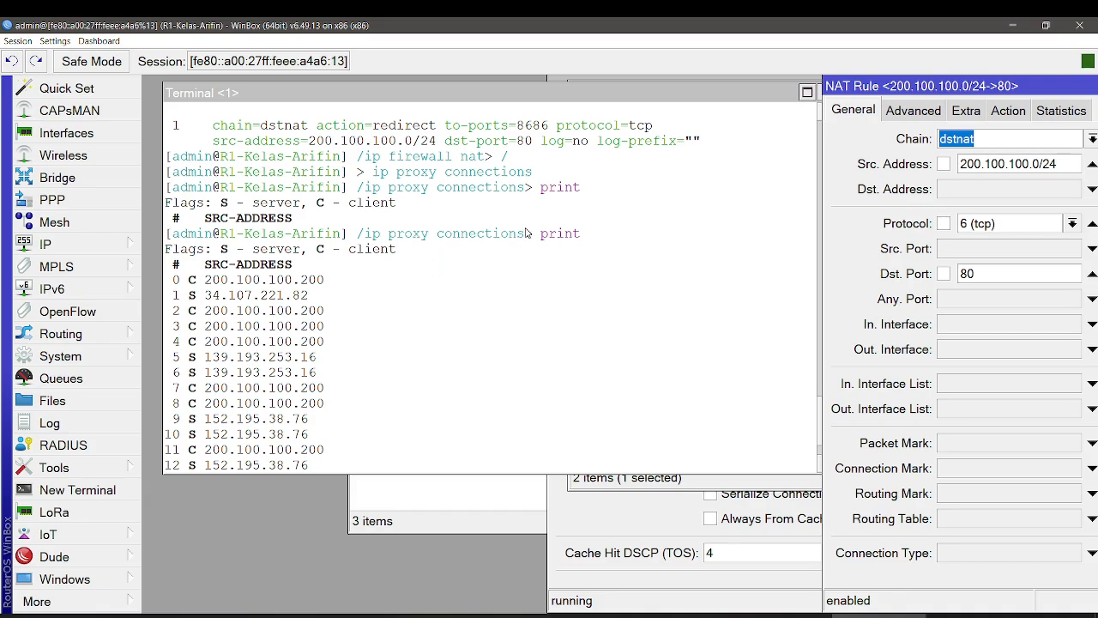
{"action": "scroll", "coordinate": [387, 335], "scroll_direction": "down", "scroll_amount": 4}
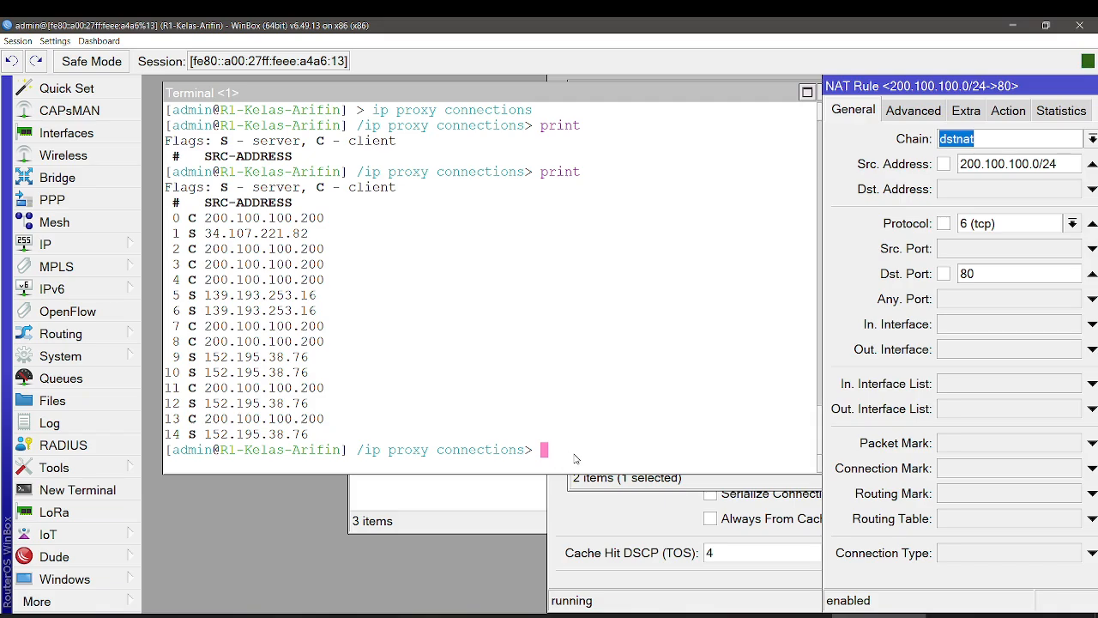
{"action": "left_click", "coordinate": [574, 454]}
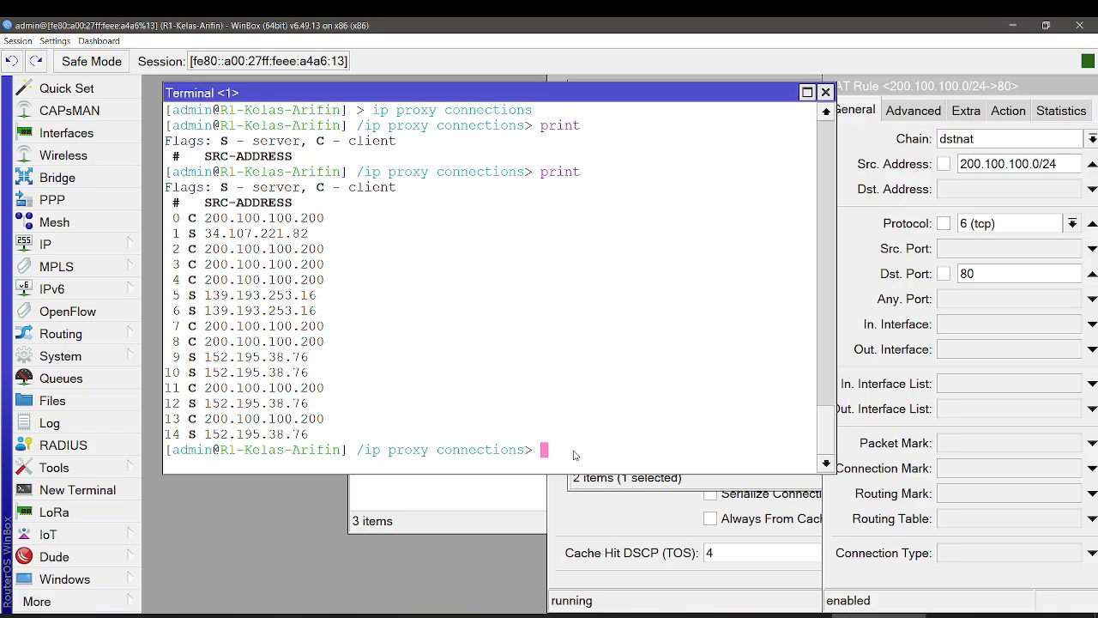